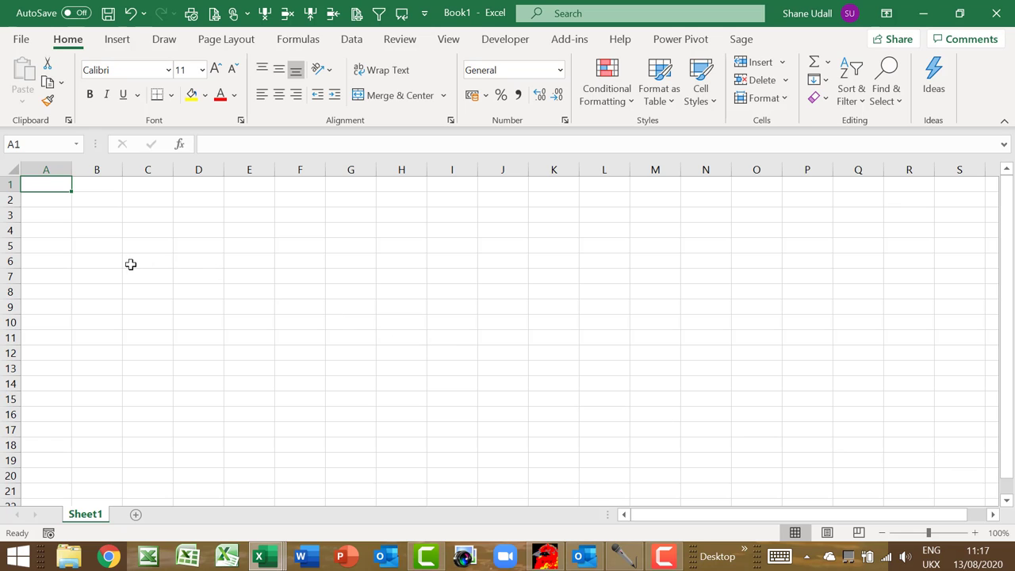
- Enter the headings Line, Date, Customer, Inv No and Gross Value across B6:F6
left_click(103, 259)
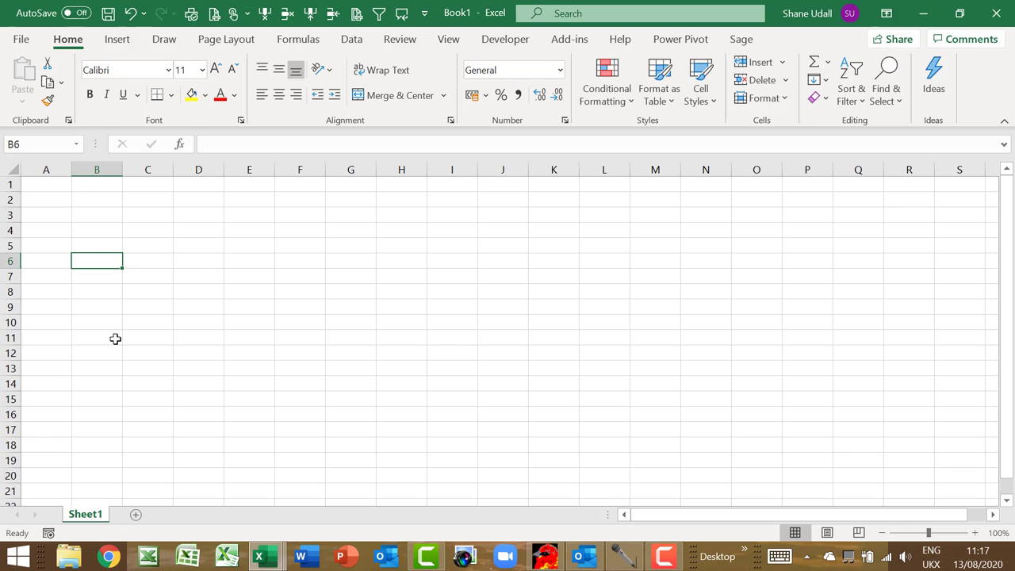
type("Li")
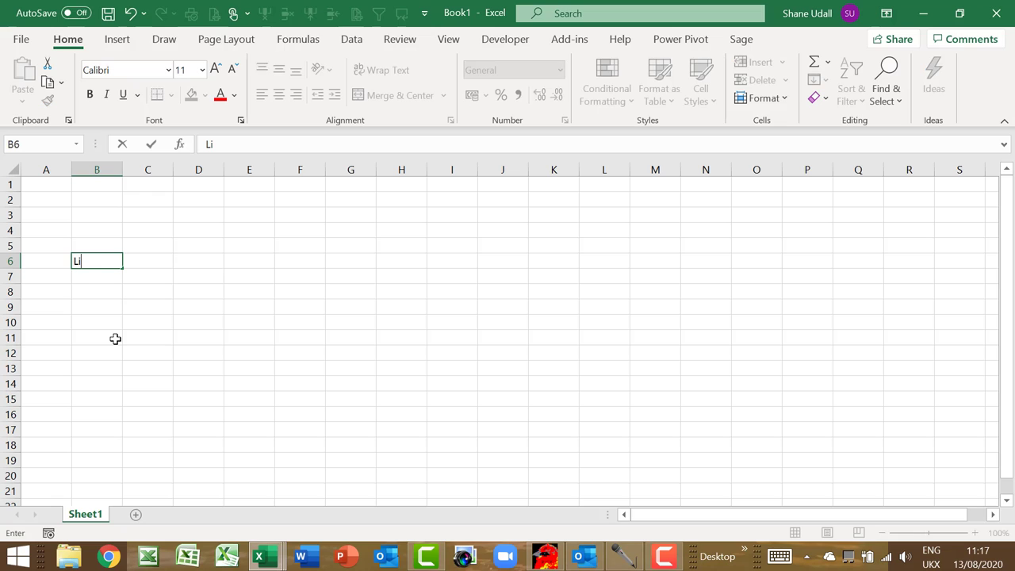
type("ne")
key("Tab")
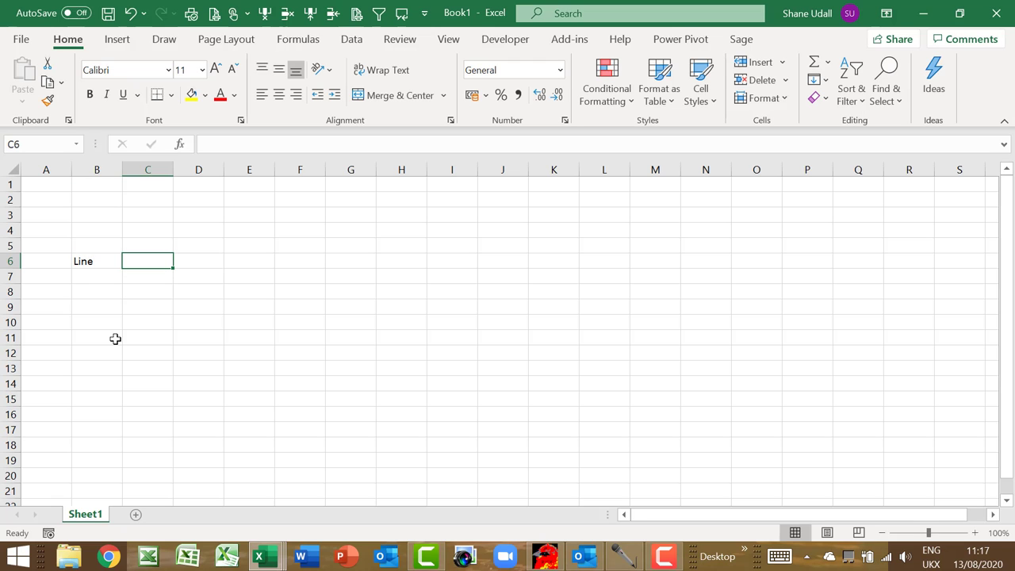
type("Date")
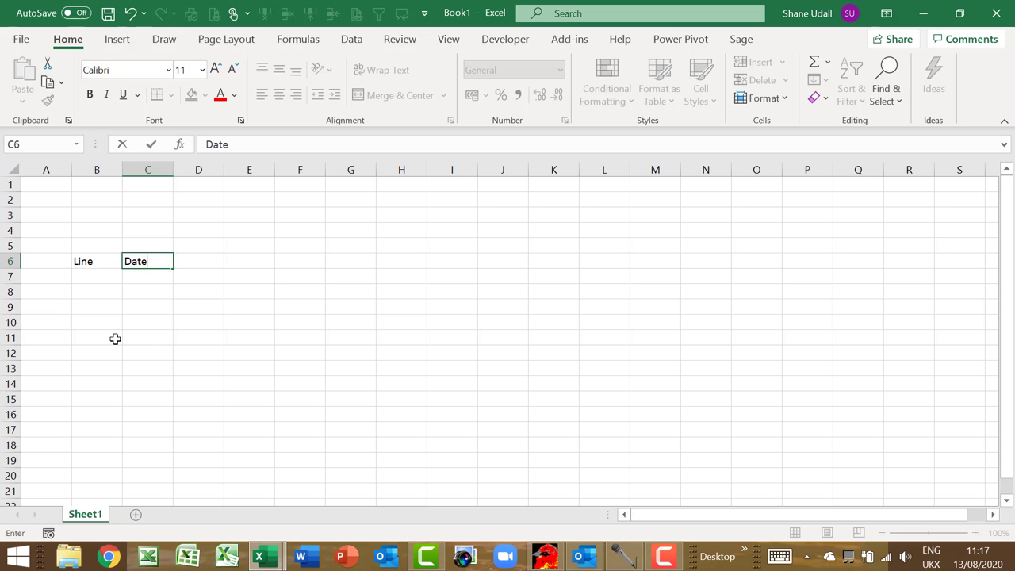
key("Tab")
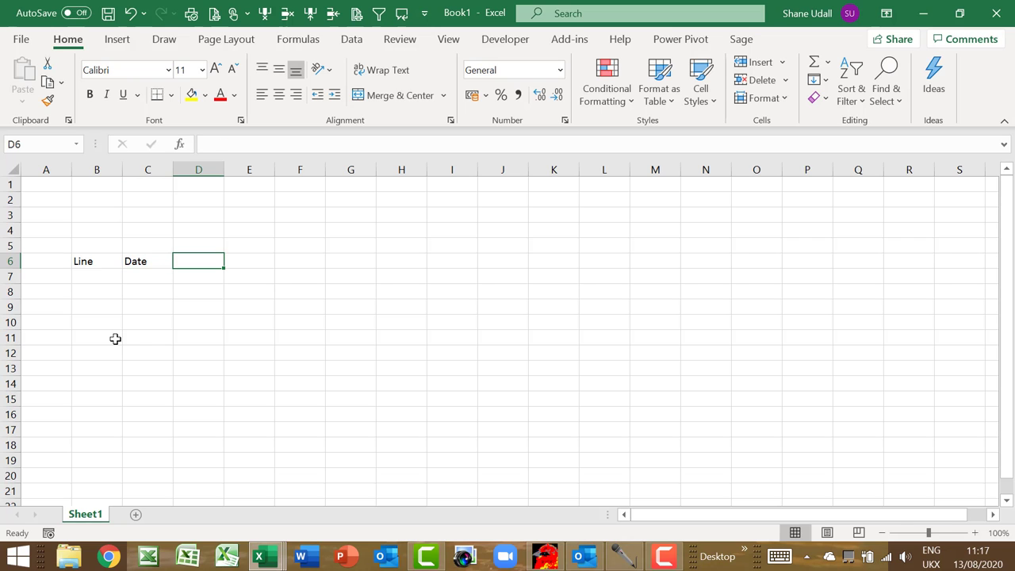
type("Cu")
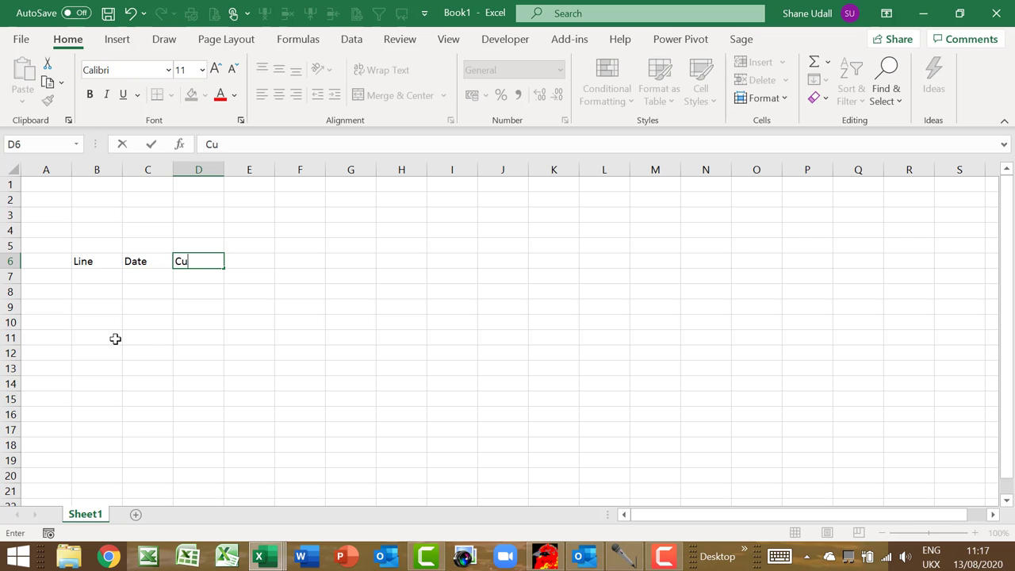
type("stomer")
key("Tab")
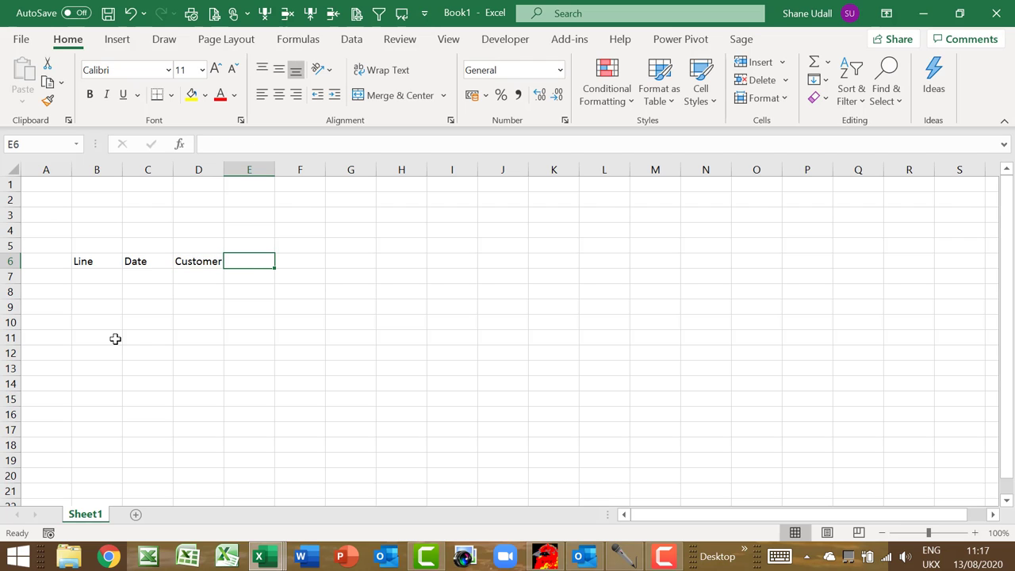
type("Inv N")
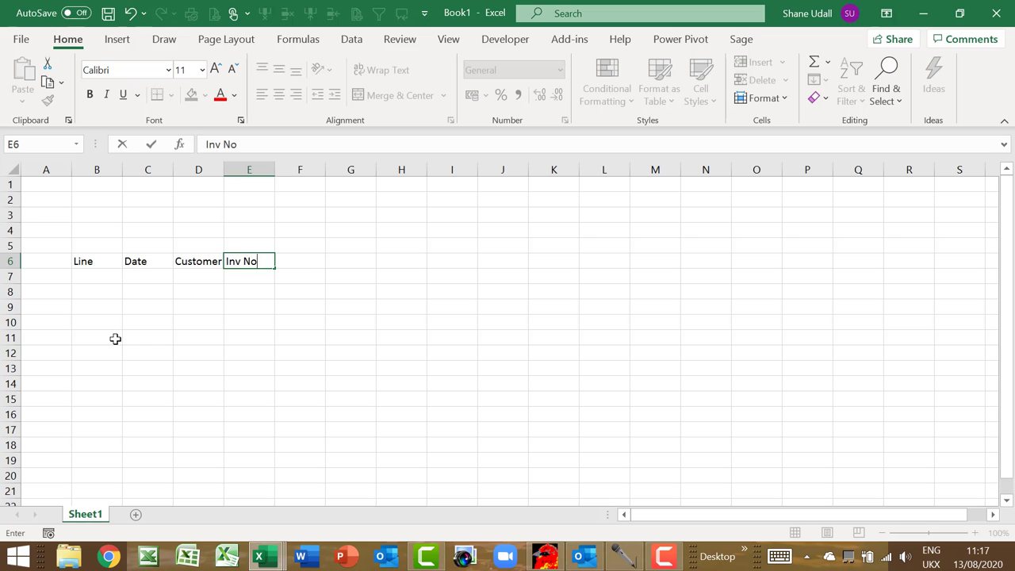
type("o")
key("Tab")
type("Gr")
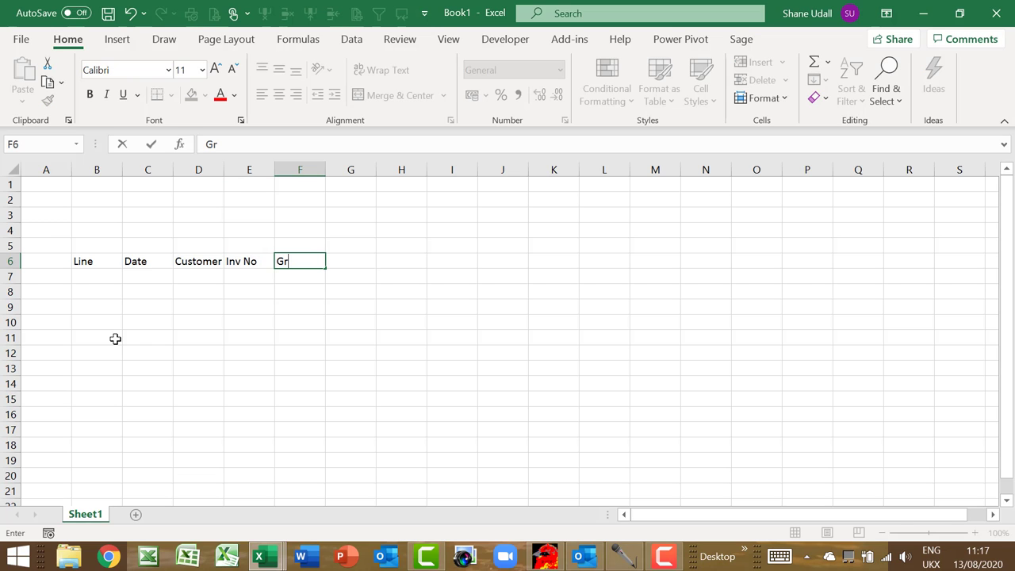
type("oss Value")
key("Tab")
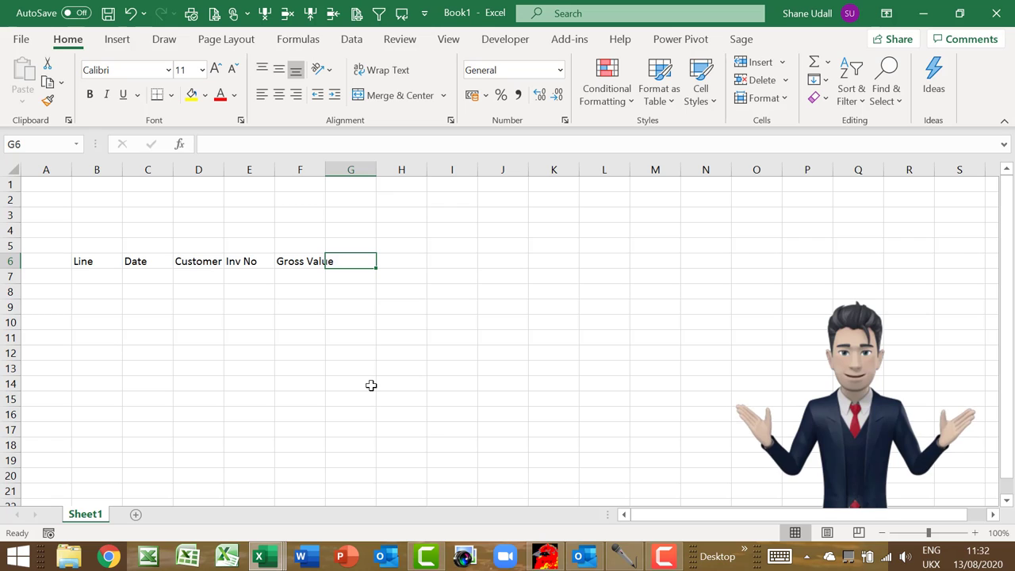
- Continue the headings with Tax, Net Value, Sales A, Sales B and Sales C in G6:K6
type("Tax")
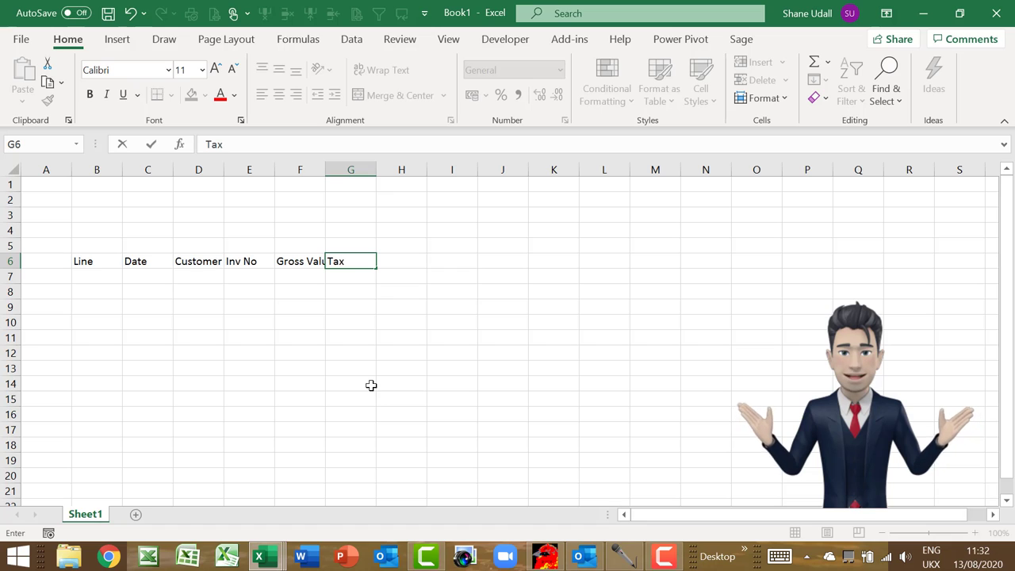
key("Tab")
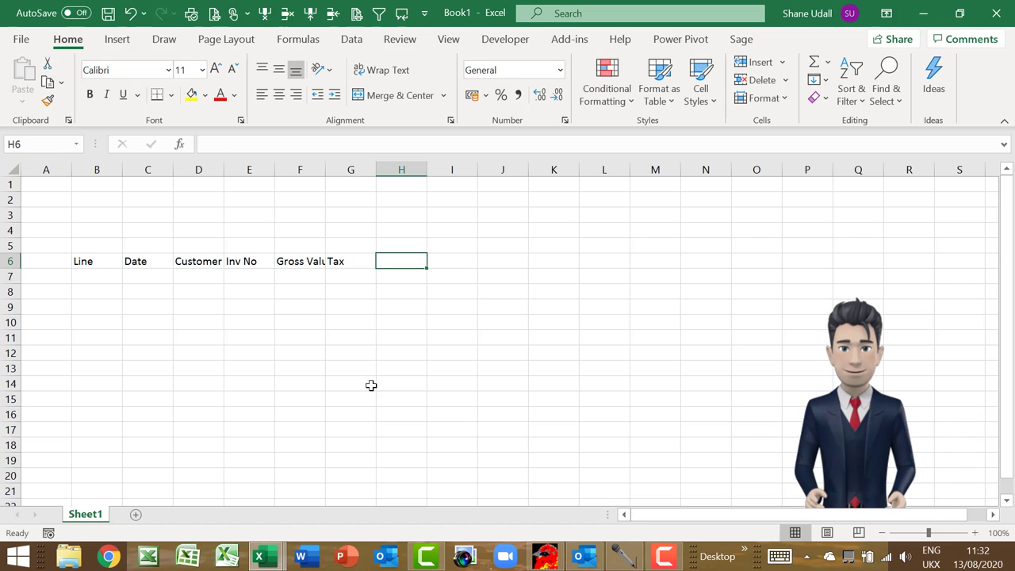
type("Net Value")
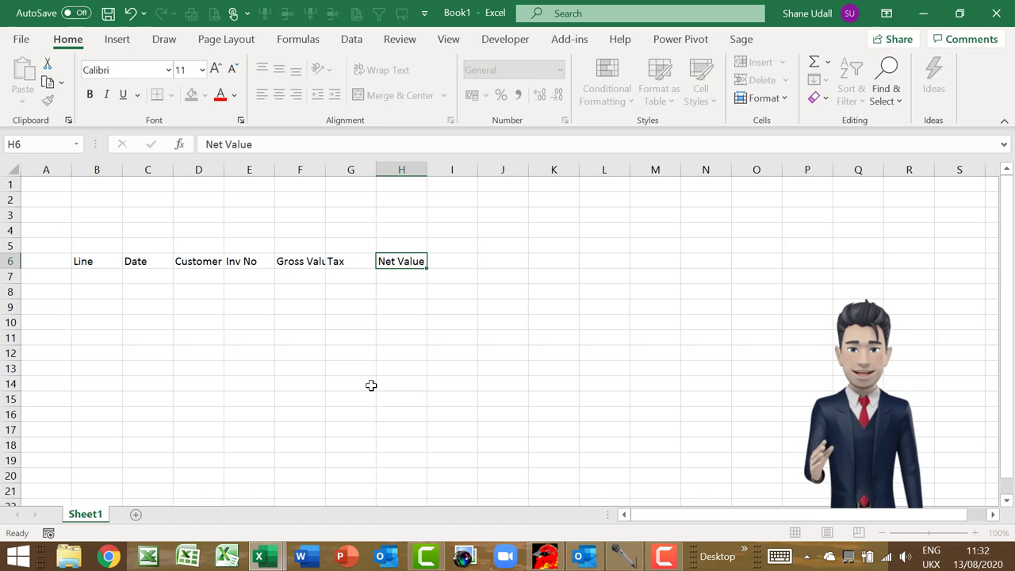
key("Tab")
type("Sales")
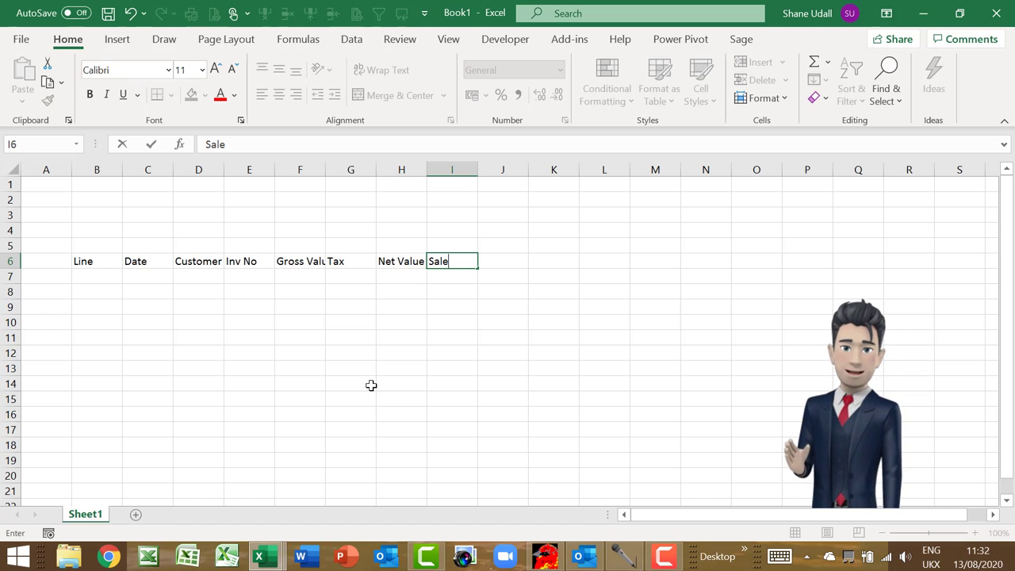
key("Tab")
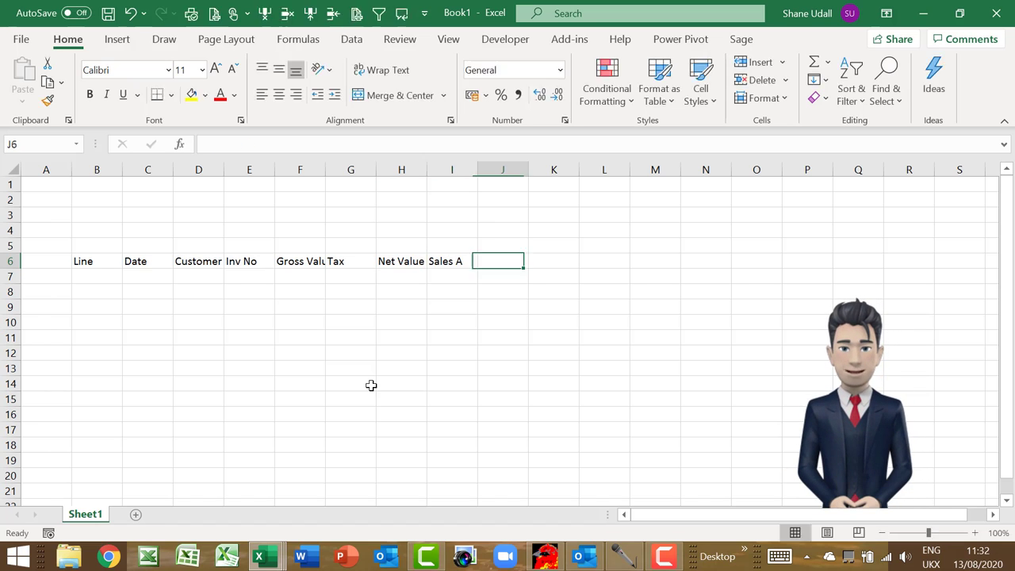
type("Sa")
type("l")
key("BackSpace")
type("les ")
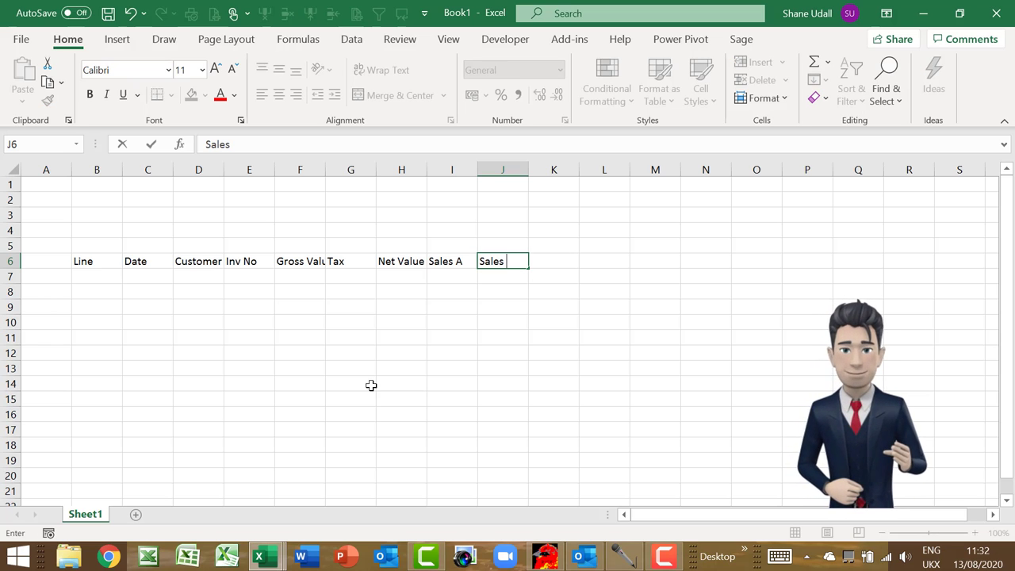
type("B")
key("Tab")
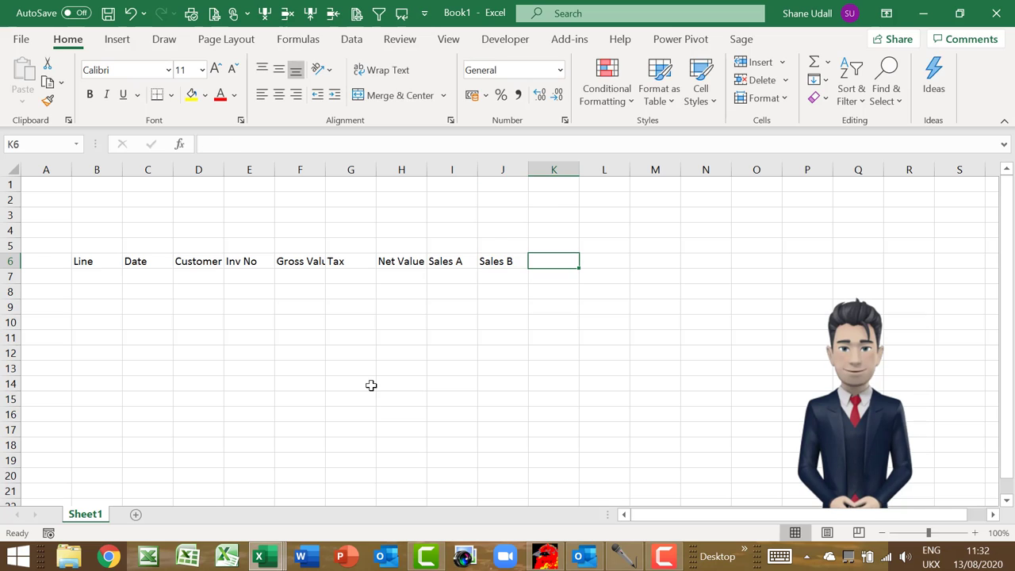
type("Sales")
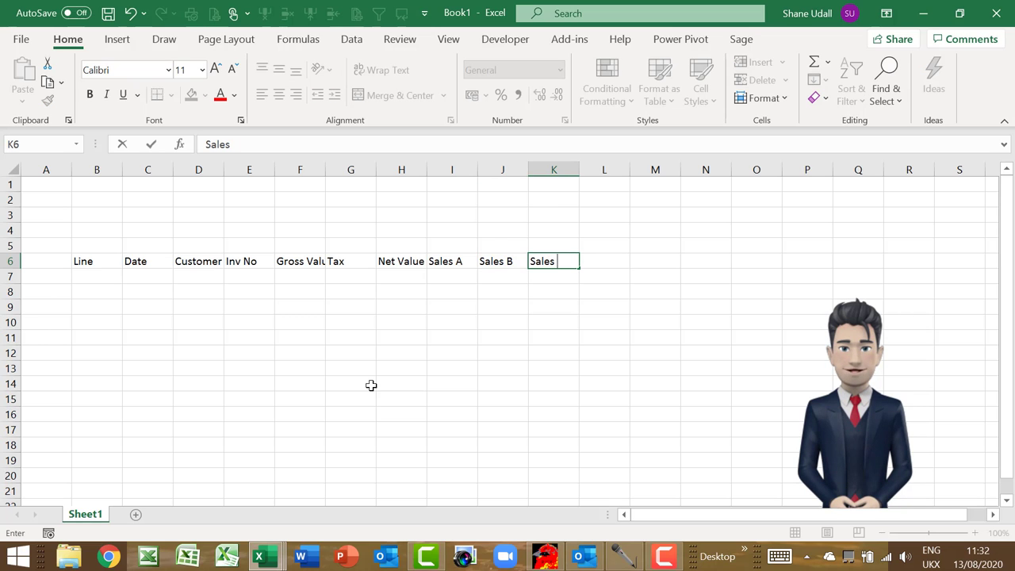
type(" C")
key("Left")
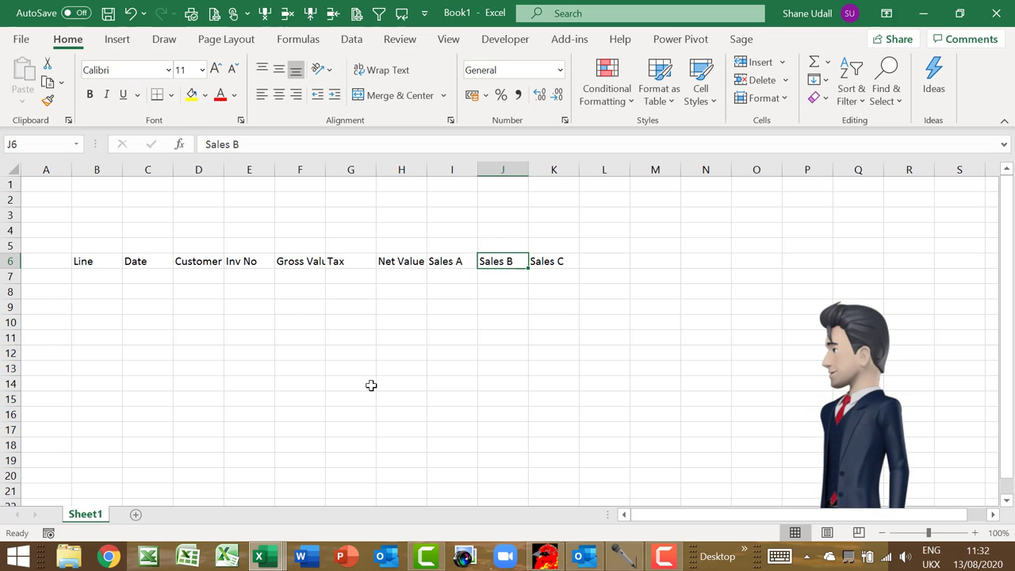
- Bold the B6:K6 headings and widen columns D, F and H to fit Customer, Gross Value, Net Value
left_click_drag(98, 259, 539, 265)
left_click(89, 94)
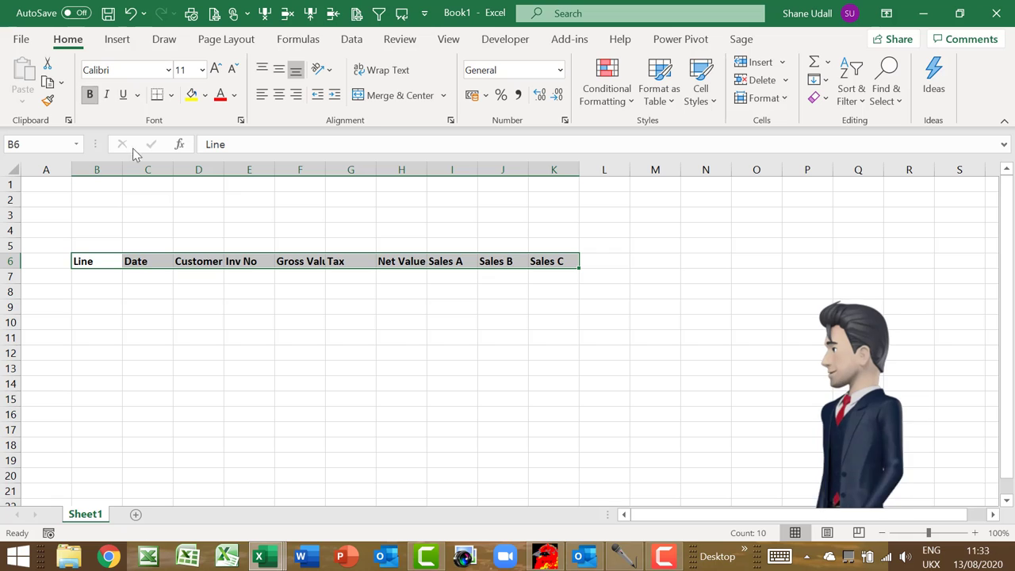
left_click_drag(224, 171, 242, 174)
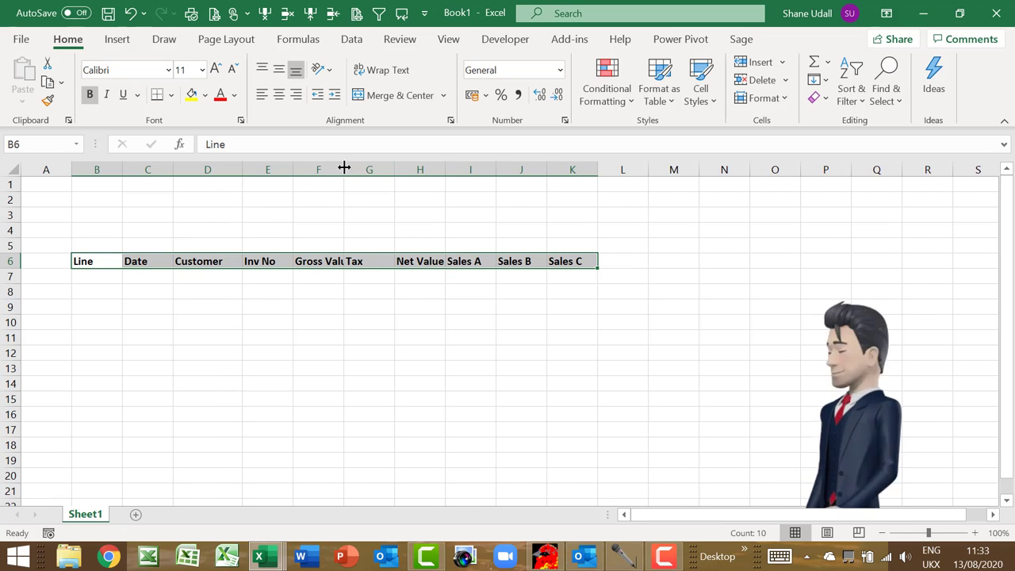
left_click_drag(345, 170, 378, 169)
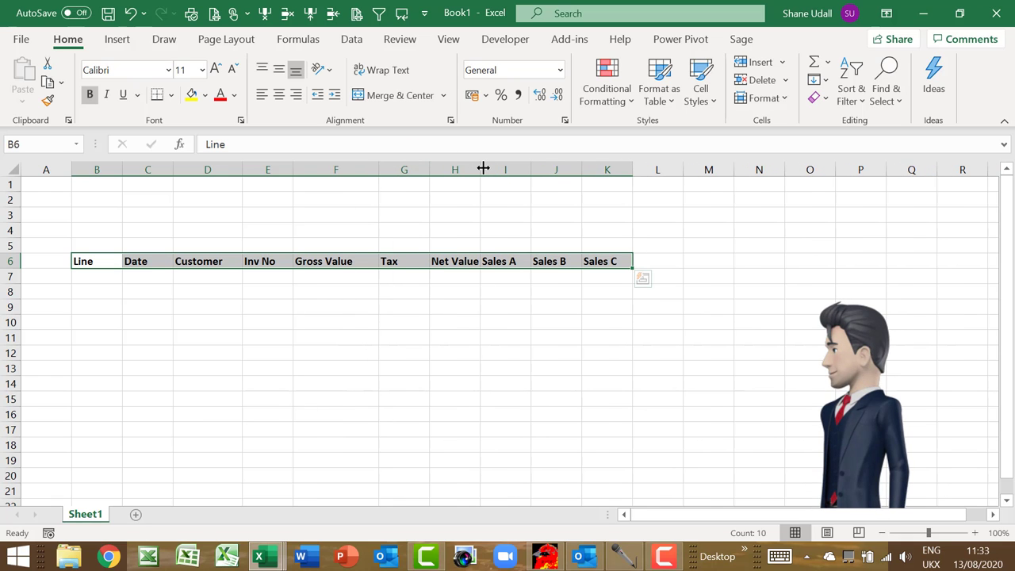
left_click_drag(480, 170, 528, 170)
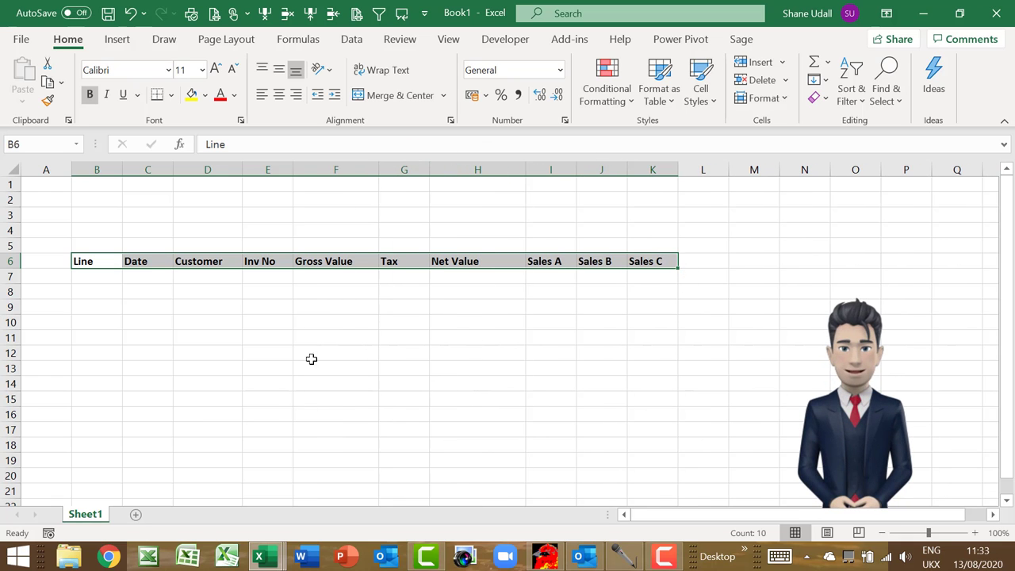
left_click(93, 279)
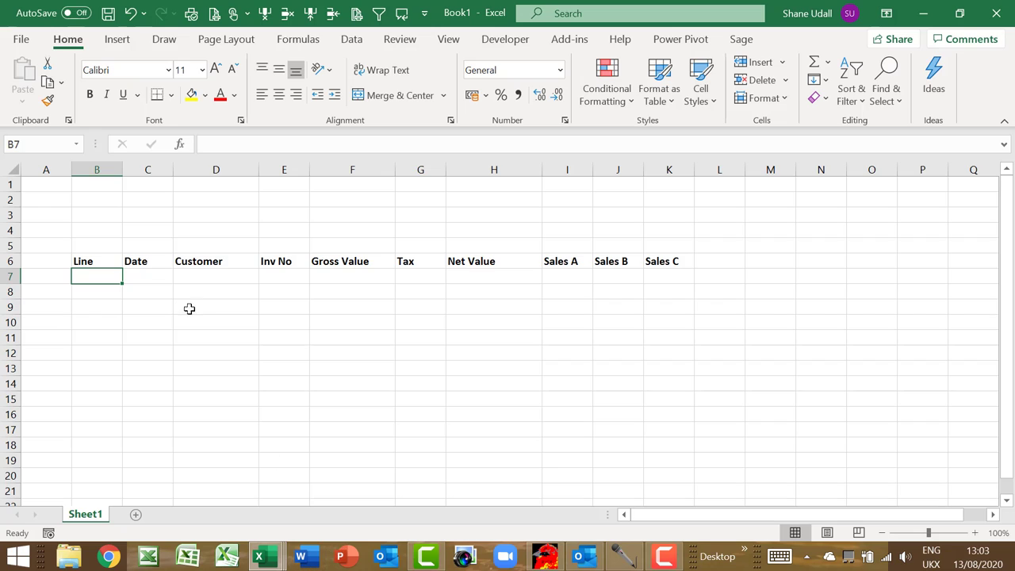
- Merge B5:D5 and enter the title 'Sales Day Book for February 2021'
left_click_drag(88, 243, 212, 243)
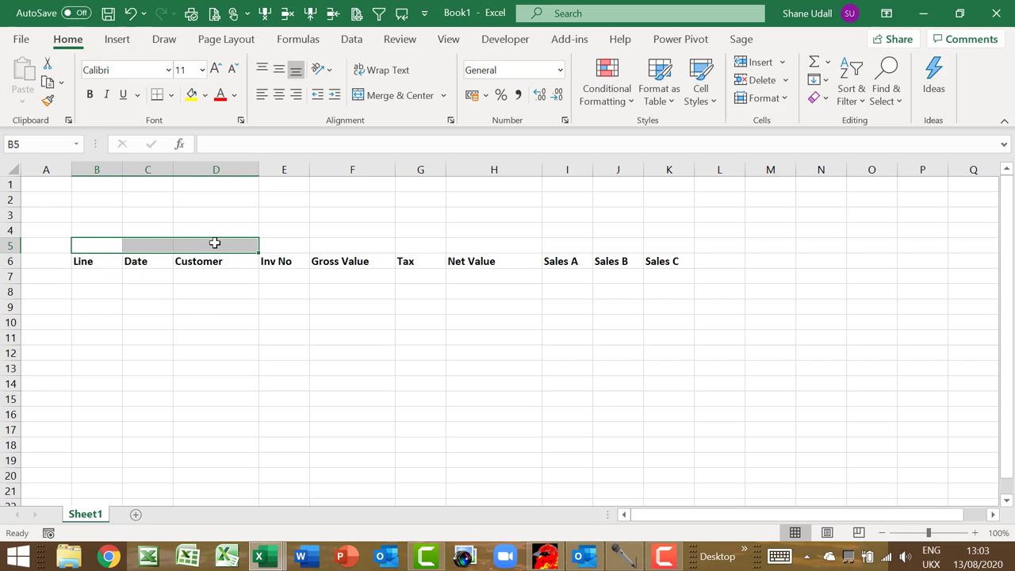
left_click(369, 95)
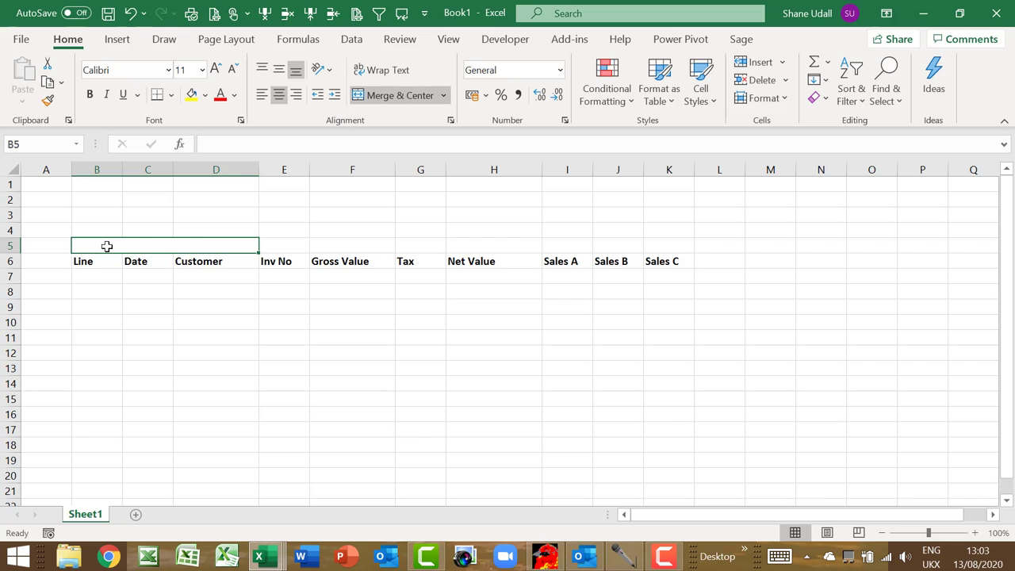
type("Sales")
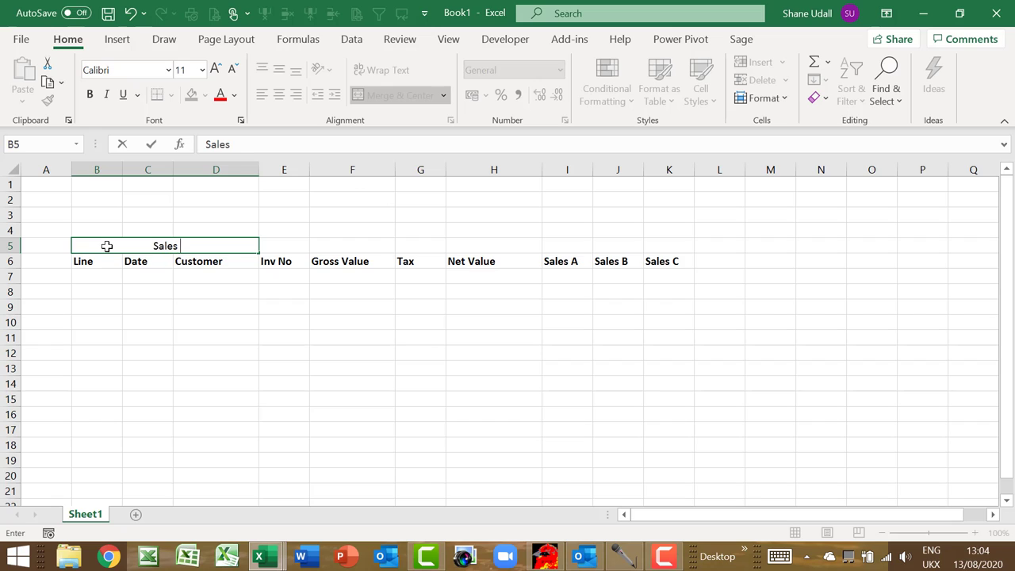
type(" Day Boo")
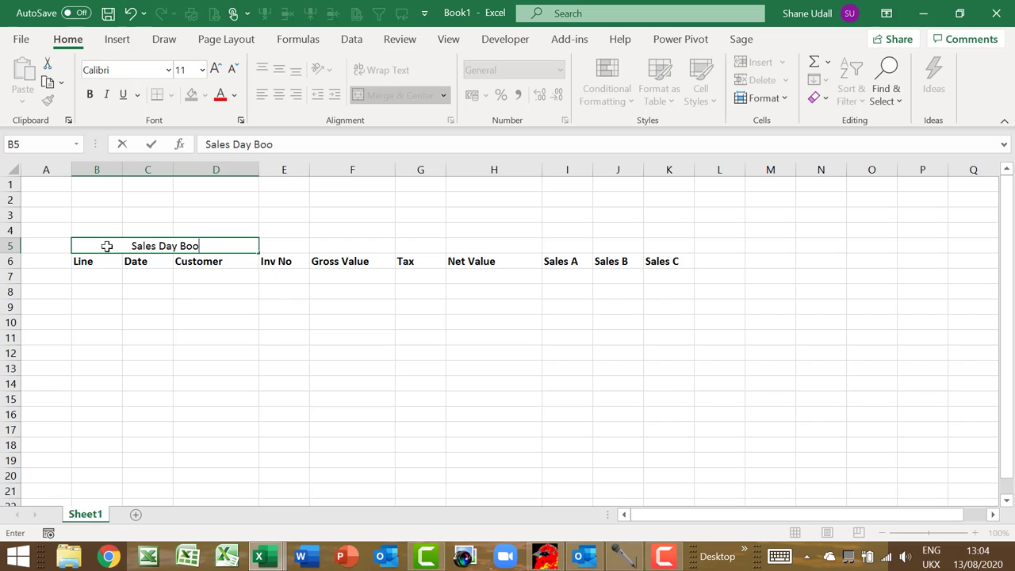
type("k for ")
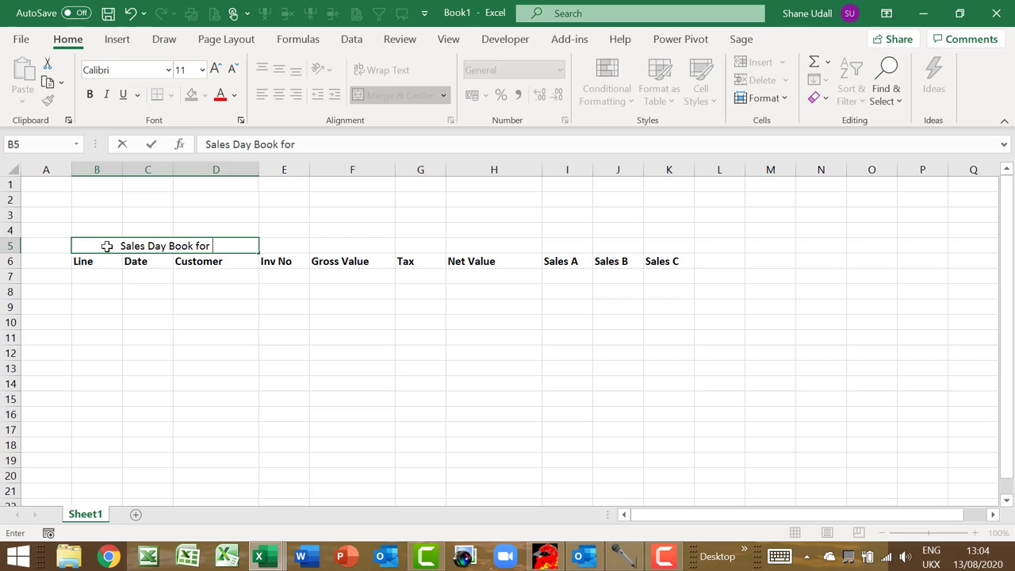
type("Febr")
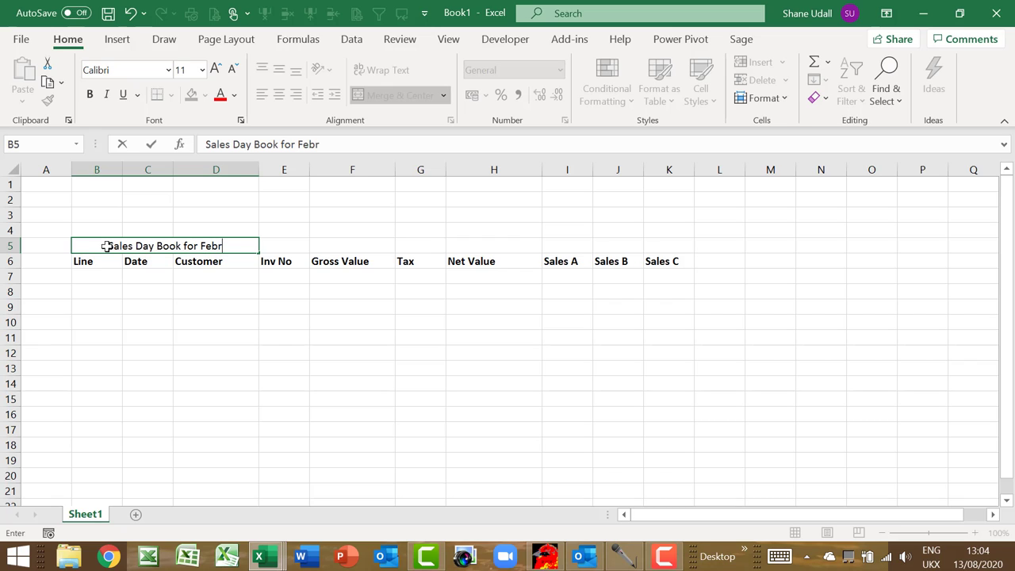
type("uary 2021")
key("Return")
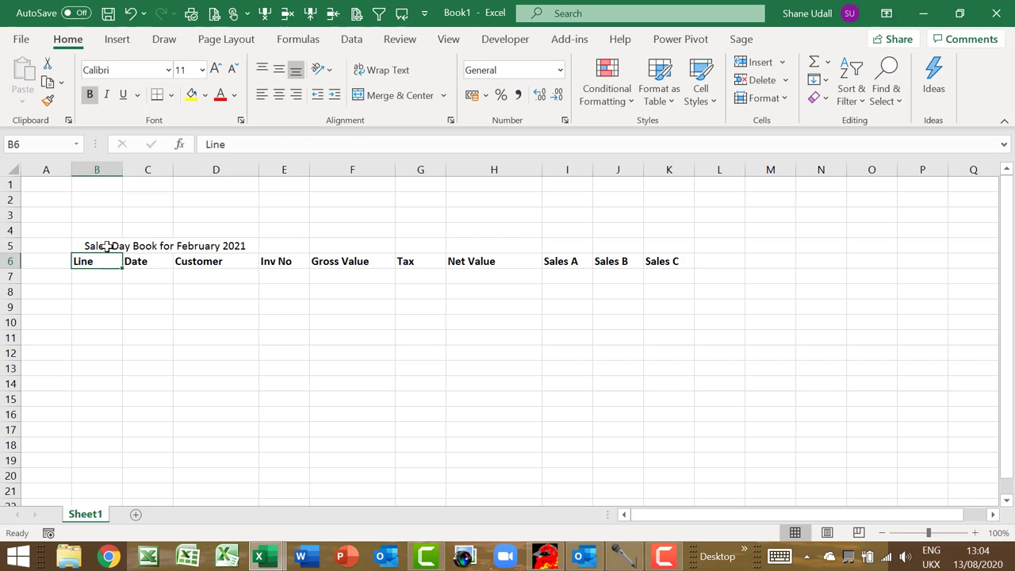
- Format the B5 title as left-aligned, 12-point bold
left_click(107, 247)
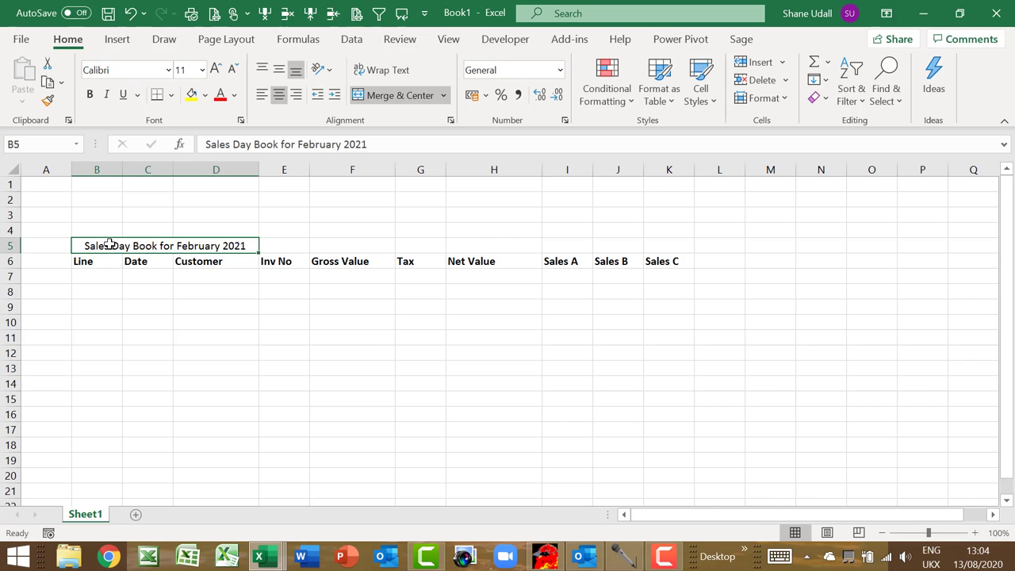
left_click(262, 95)
left_click(217, 70)
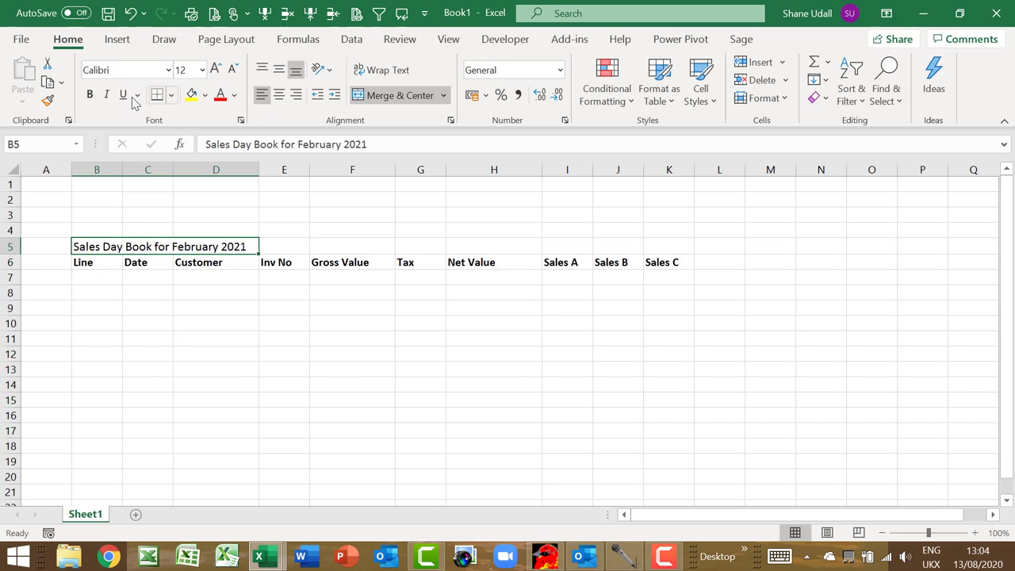
left_click(90, 95)
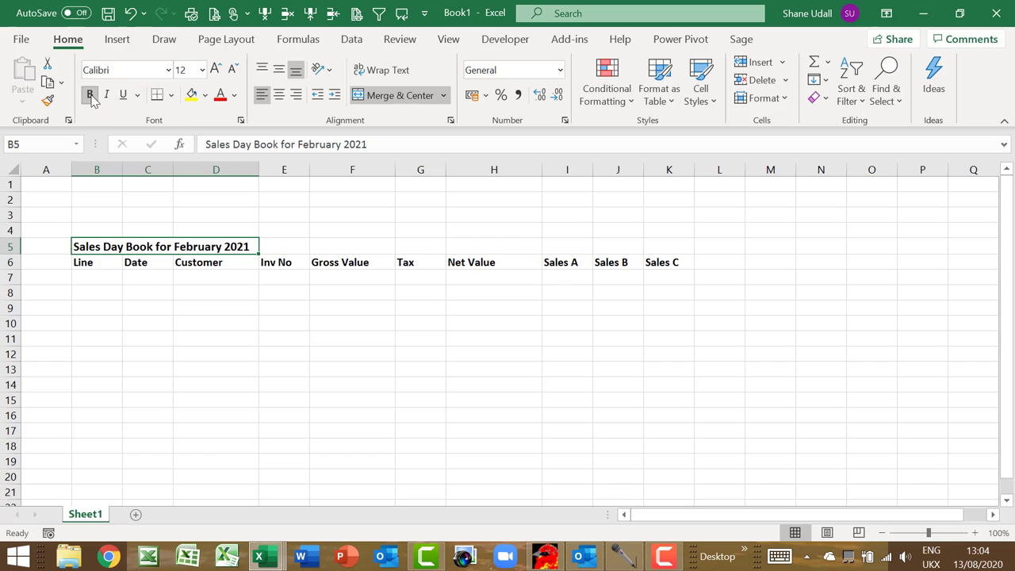
- Enter 1 and 2 in B7:B8 and fill the Line numbers down to 12 in B18
left_click(104, 278)
type("1")
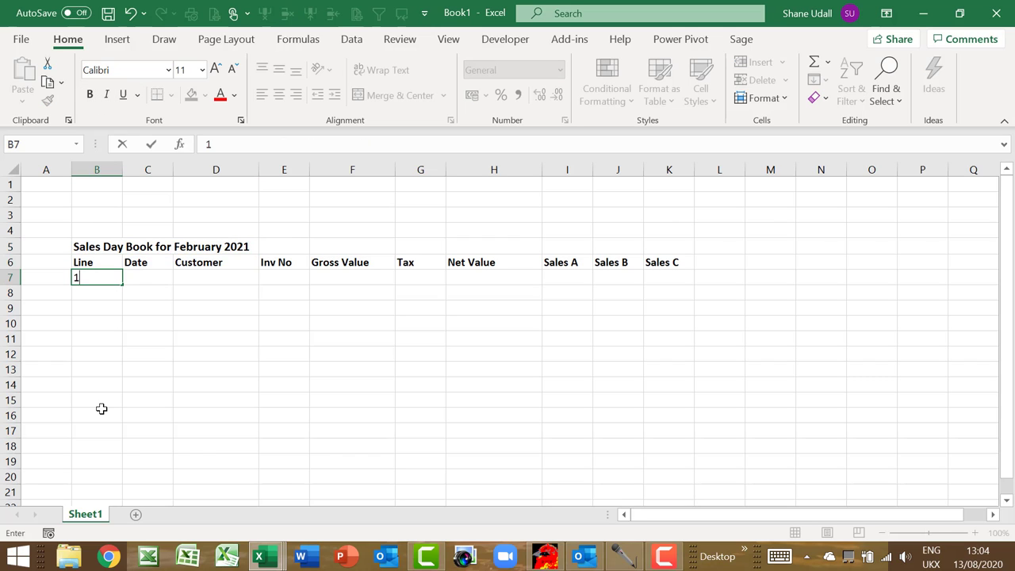
key("Return")
type("2")
key("Return")
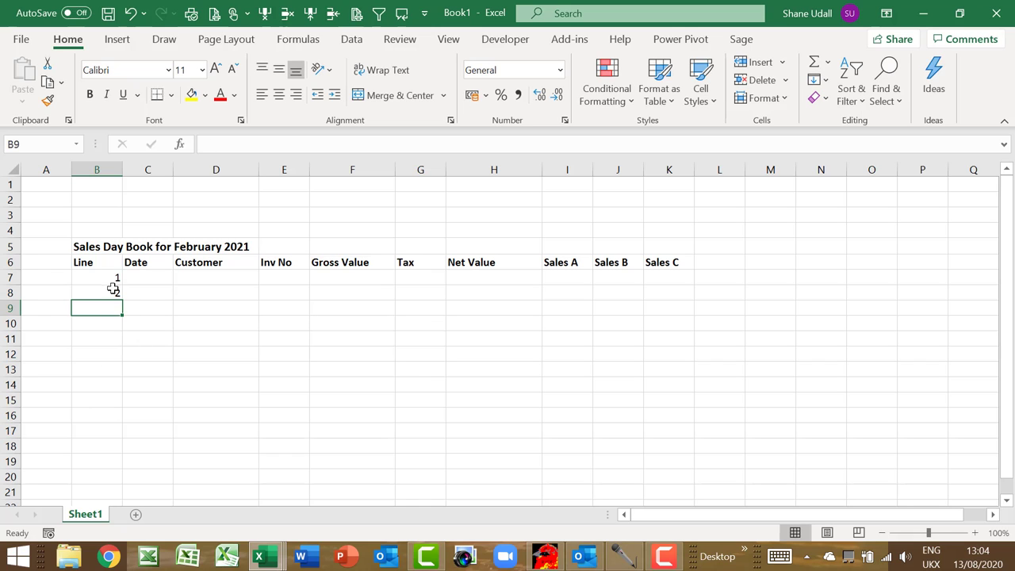
left_click_drag(111, 275, 111, 453)
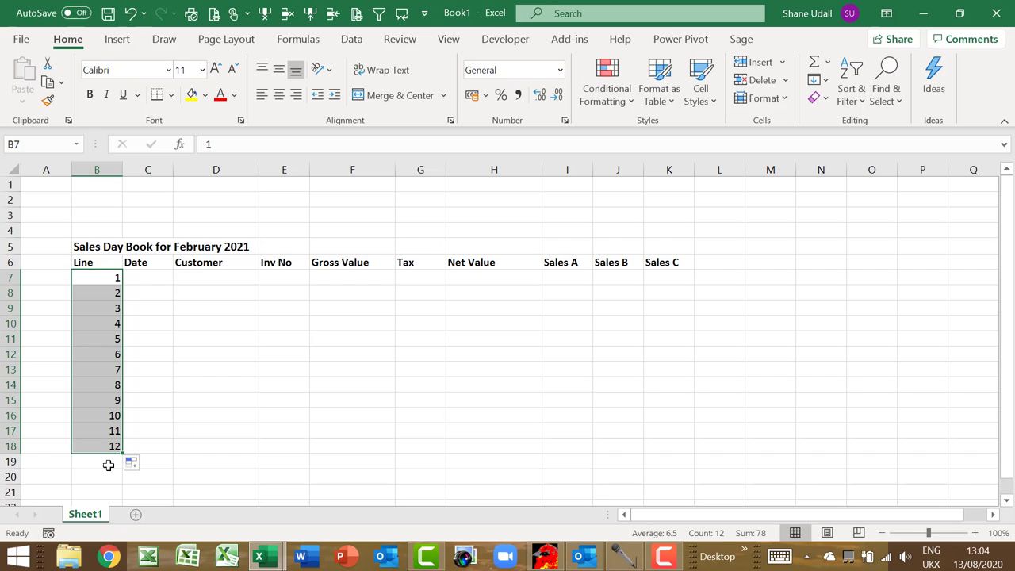
left_click(153, 279)
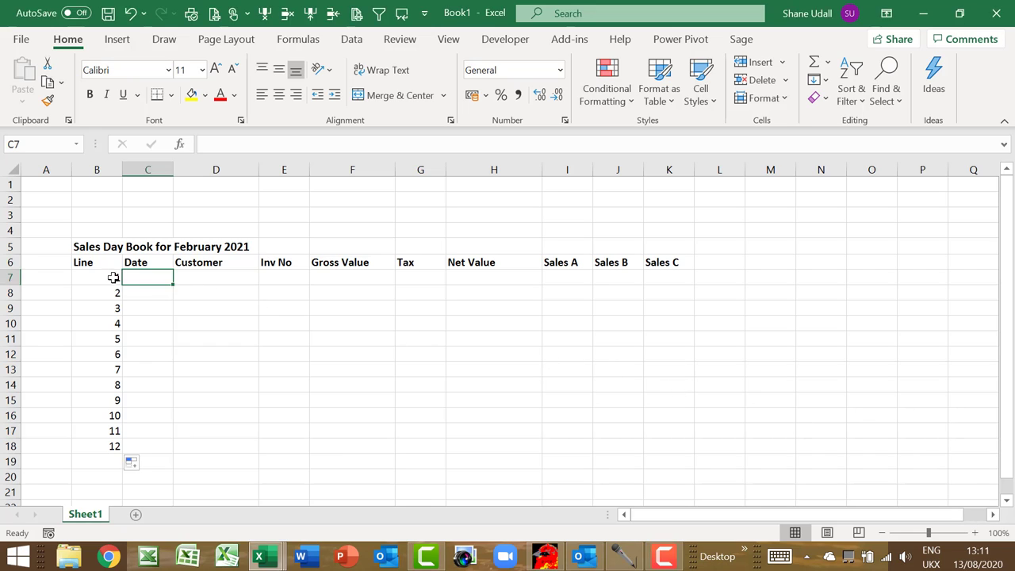
- Enter the first sale in row 7: 01/02/2021, ABC Ltd, invoice 2101, gross 1200
left_click_drag(102, 277, 367, 288)
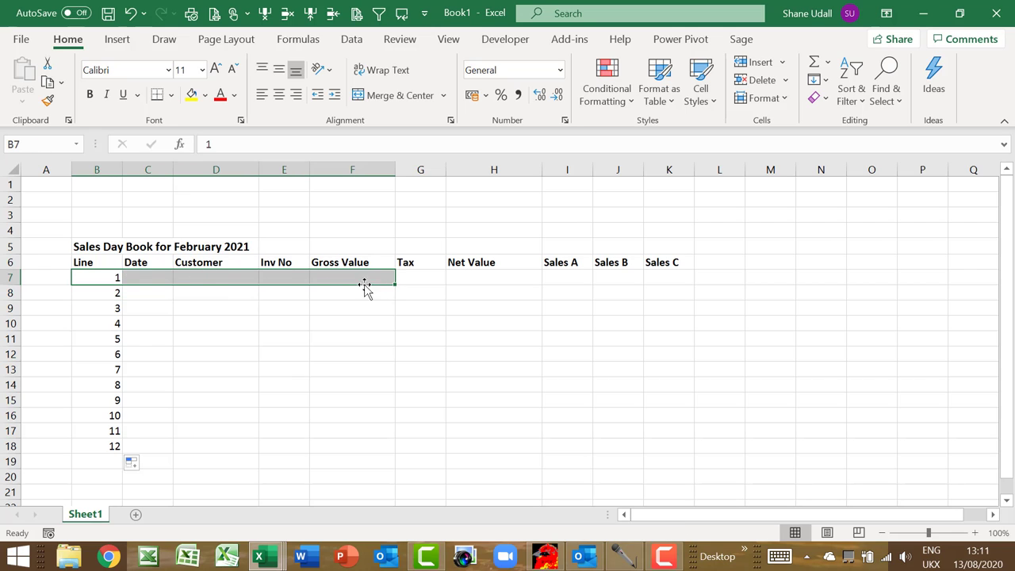
left_click(154, 277)
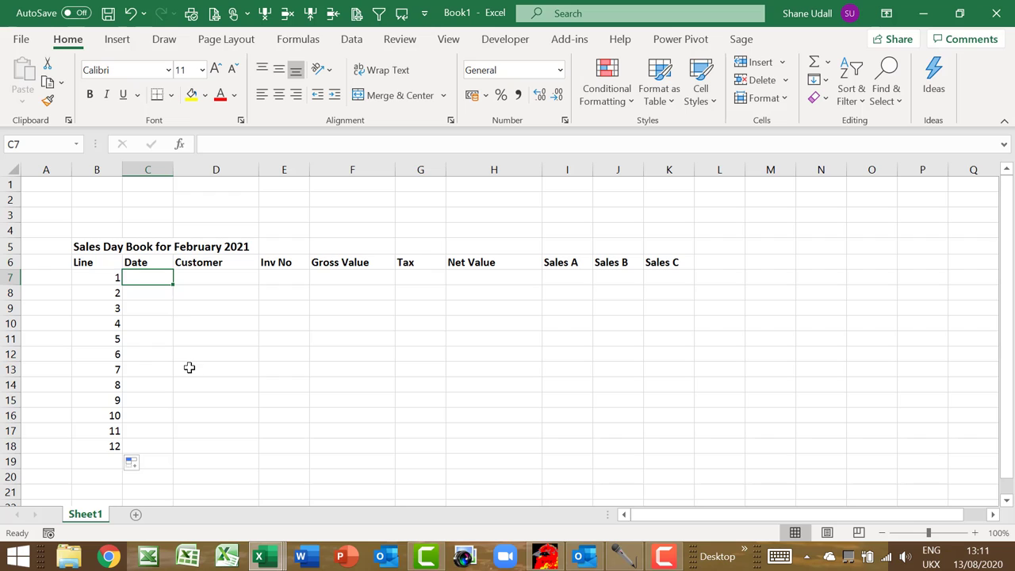
type("1/02/202")
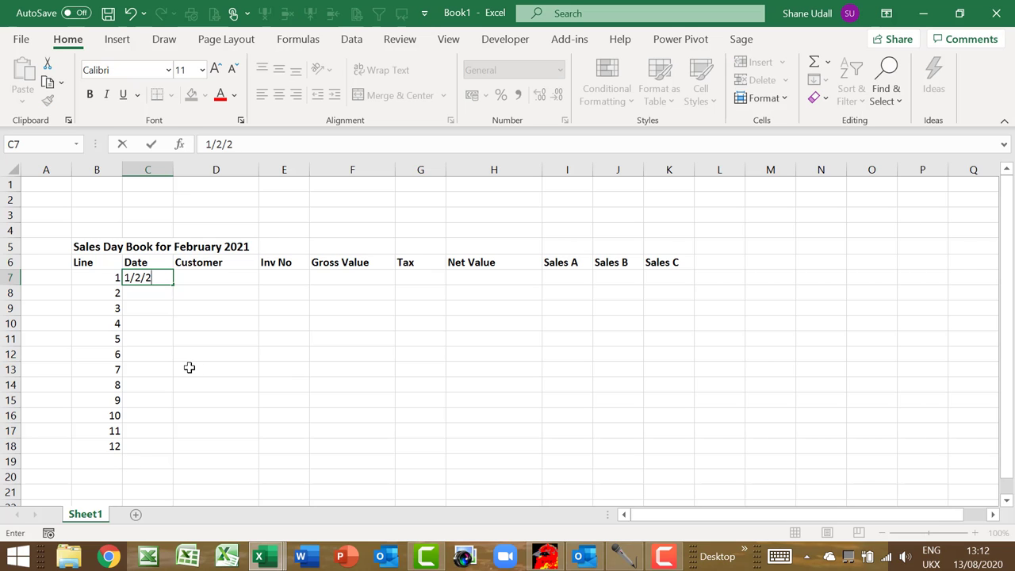
type("1")
key("Tab")
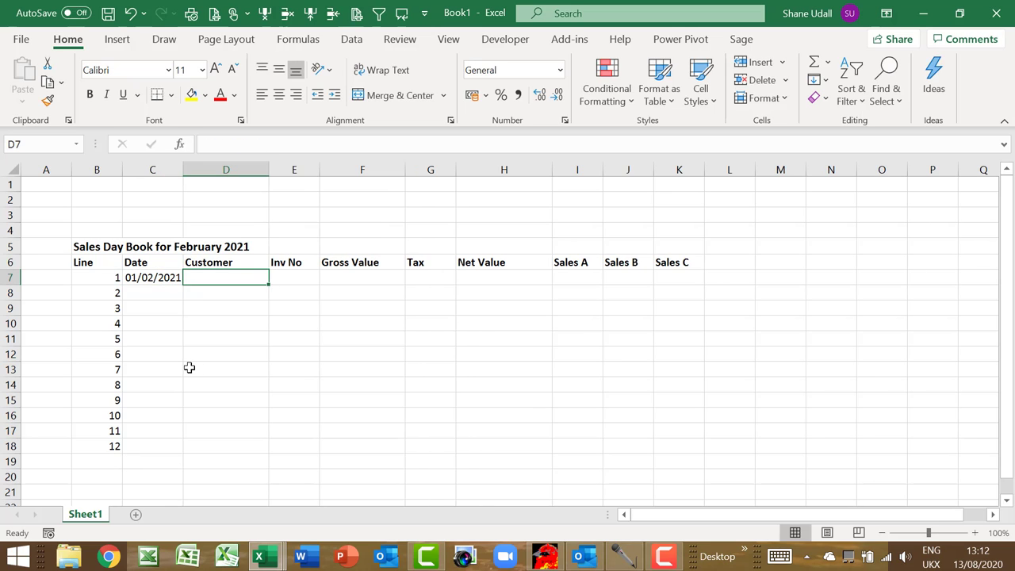
type("AB")
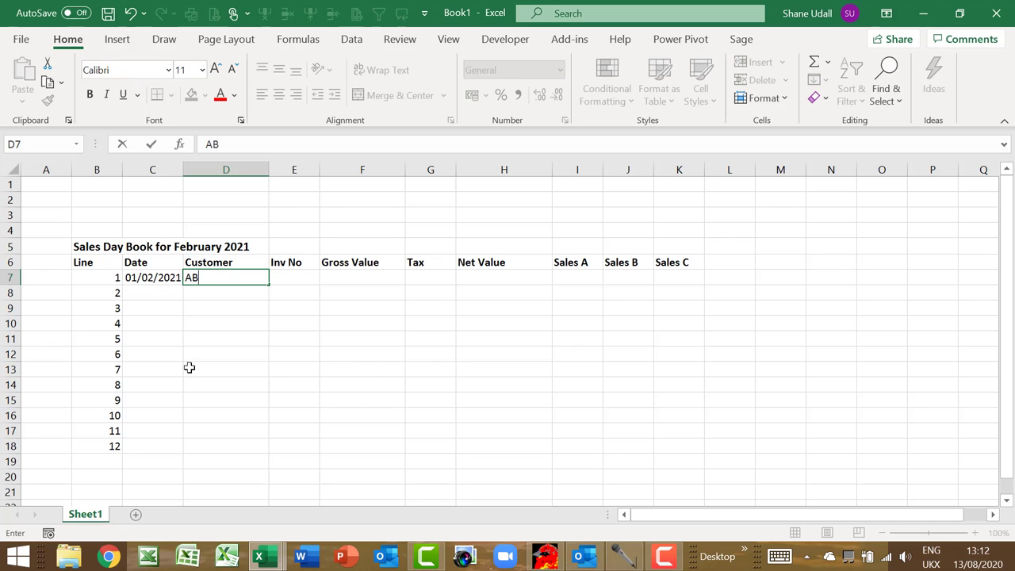
type("C Ltd")
key("Tab")
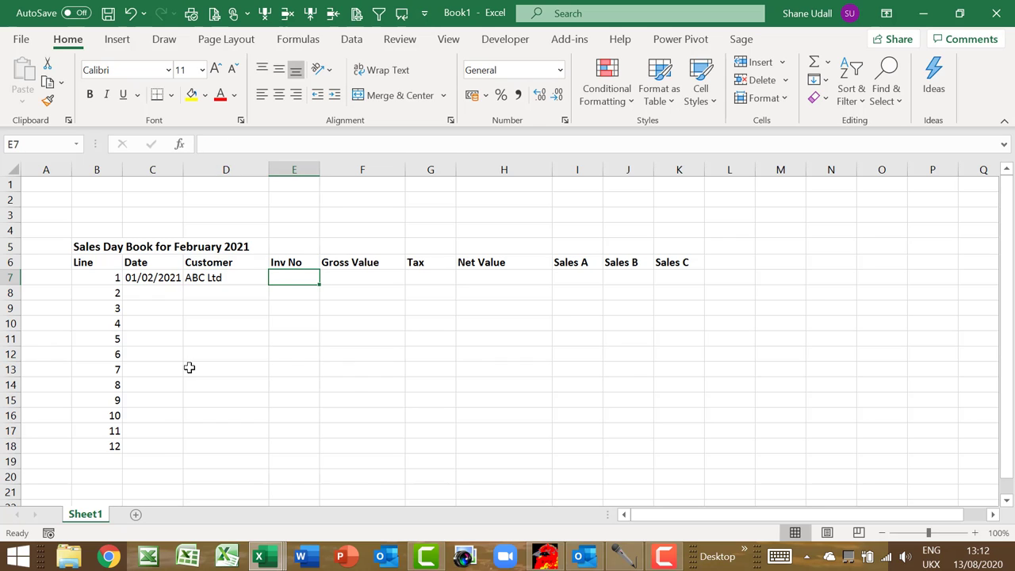
type("2101")
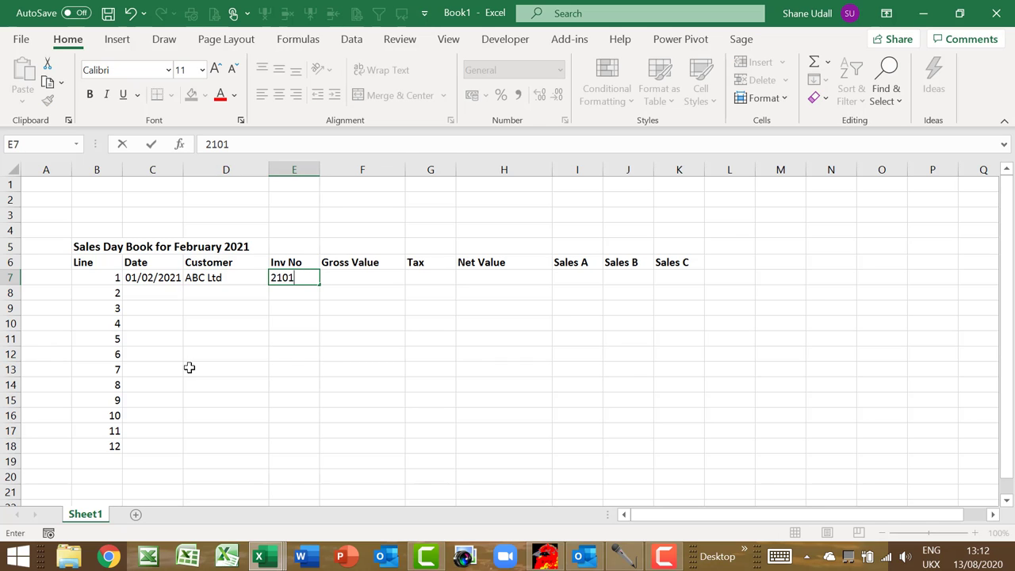
key("Tab")
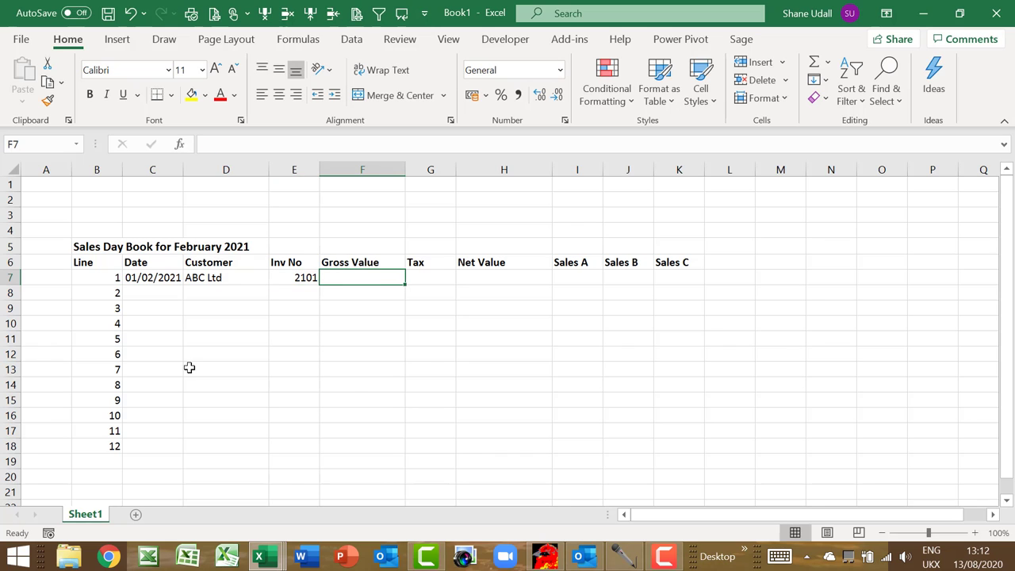
type("1200")
- Enter the tax formula =20/120*F7 in G7, giving 200
key("Tab")
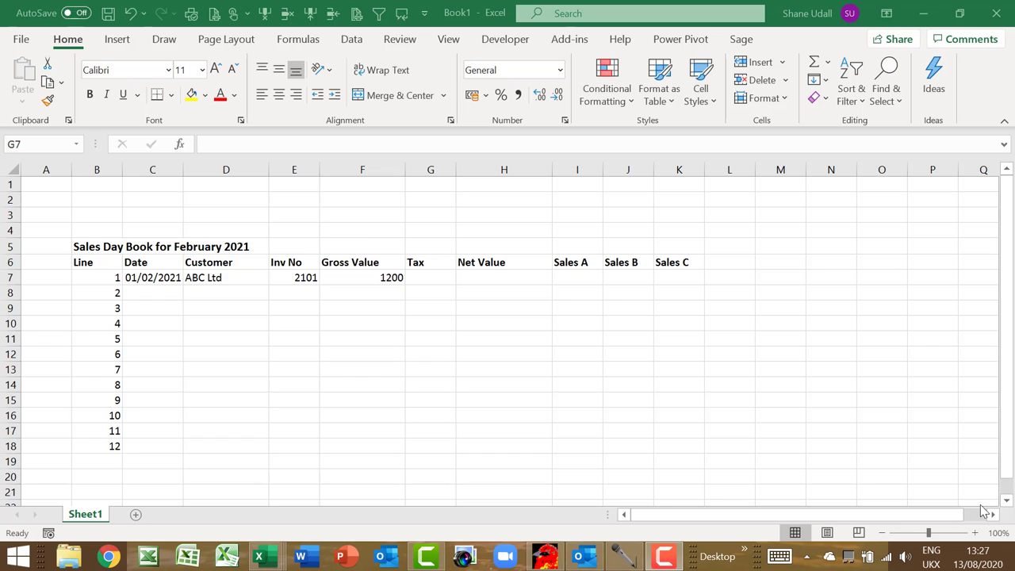
left_click(436, 278)
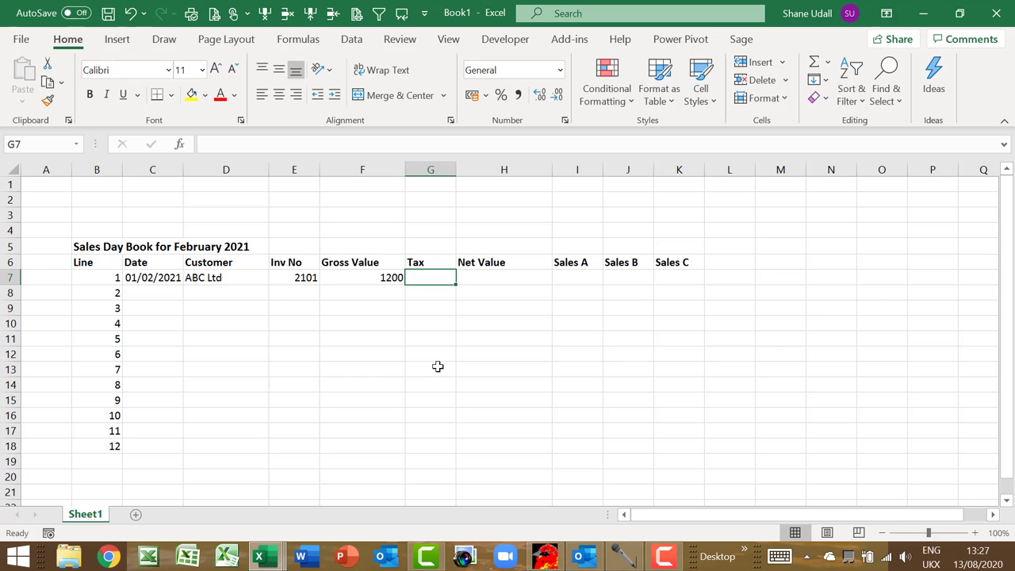
type("=")
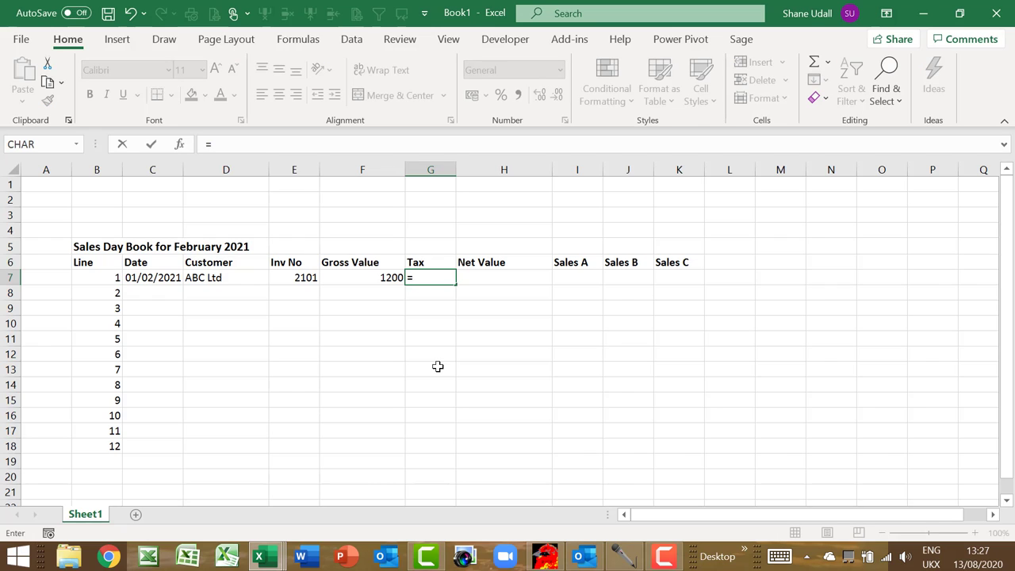
type("20/120")
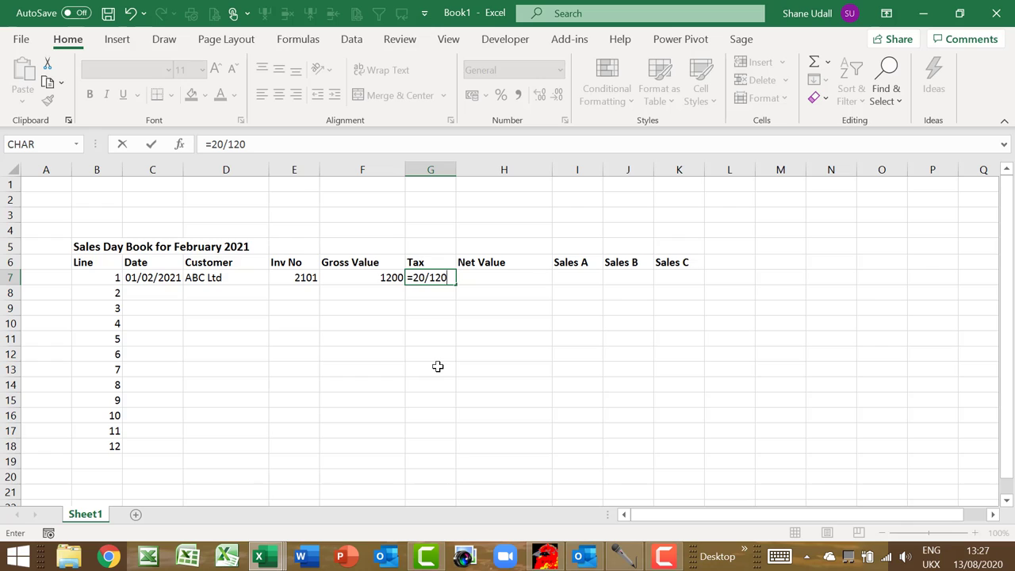
type("*")
left_click(365, 277)
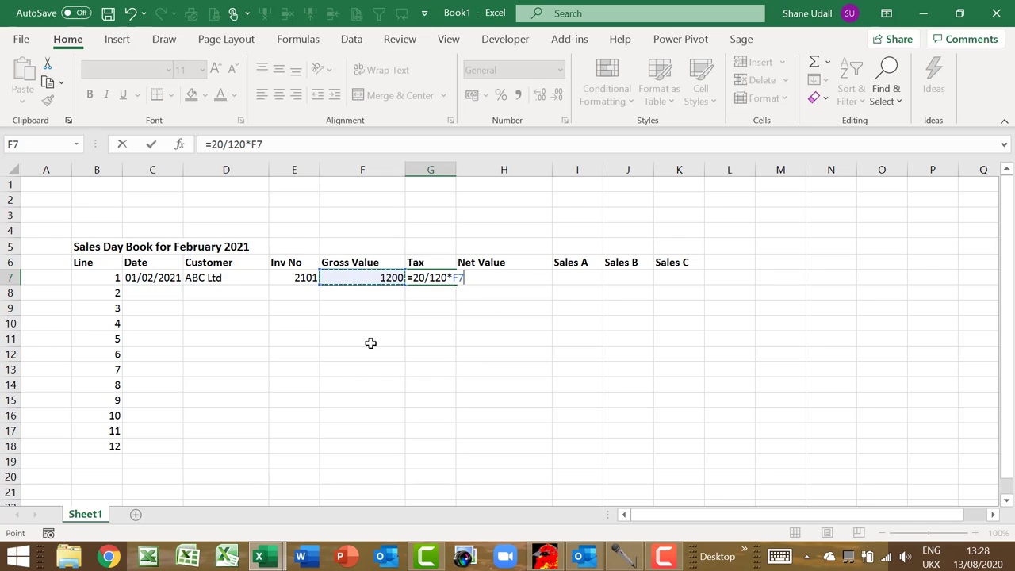
key("Return")
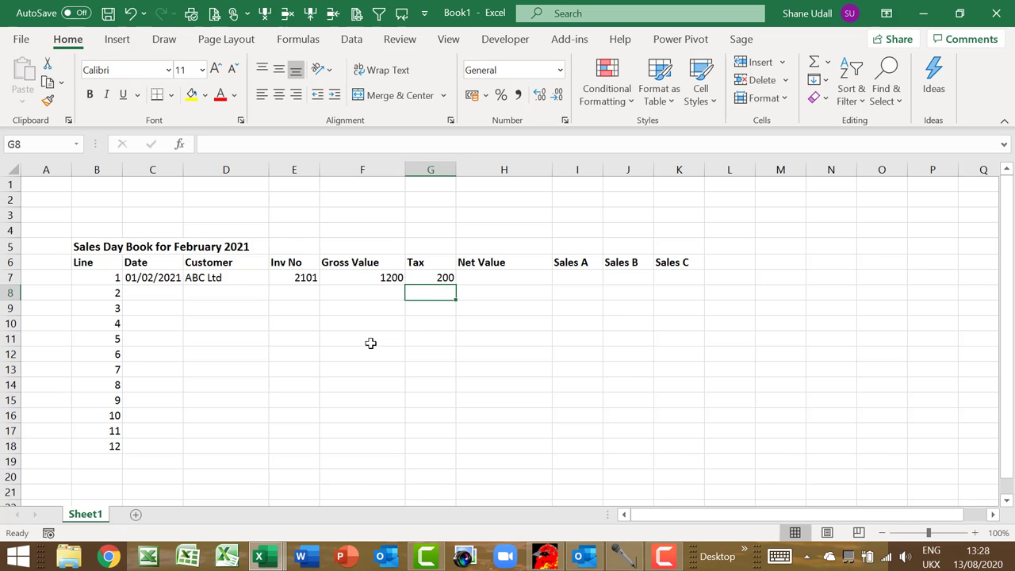
- Enter =+F7-G7 in H7 so the first sale's net value shows 1000
left_click(487, 279)
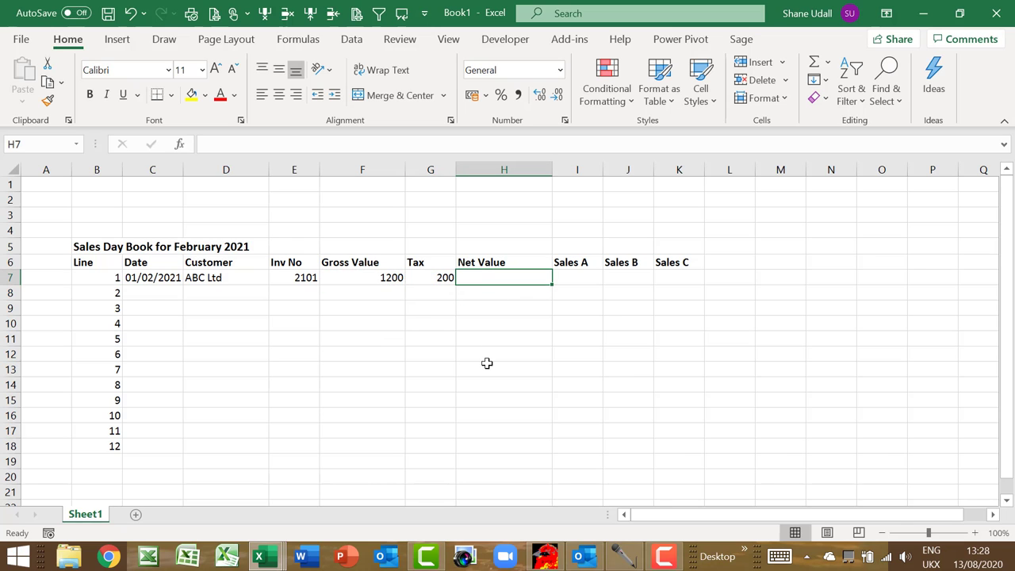
type("+")
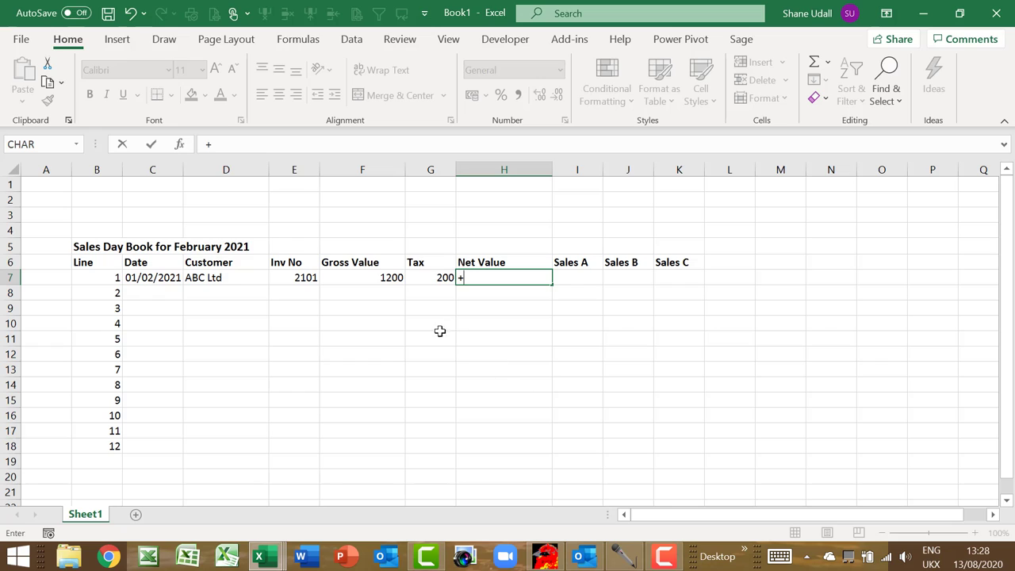
left_click(393, 280)
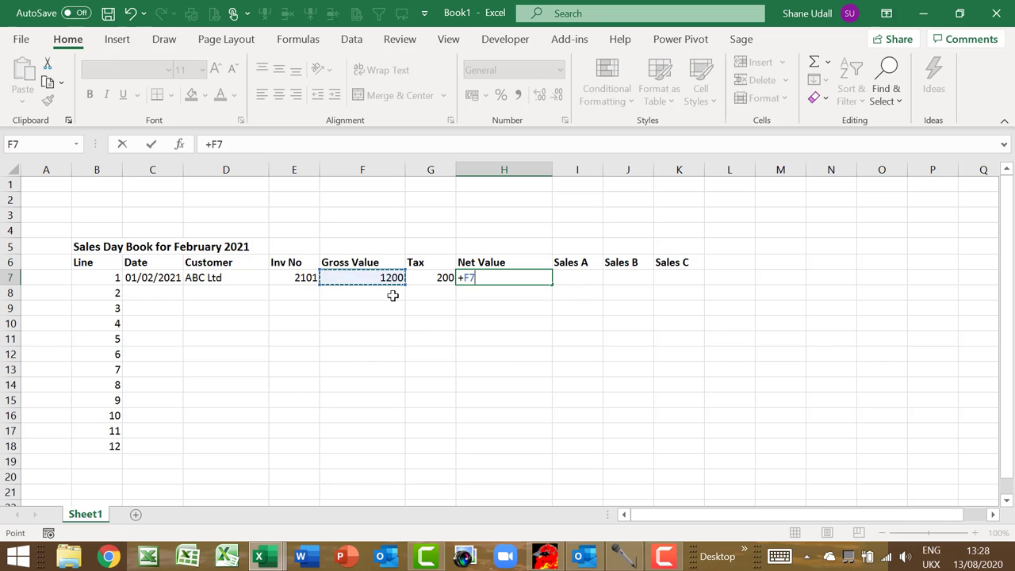
type("-")
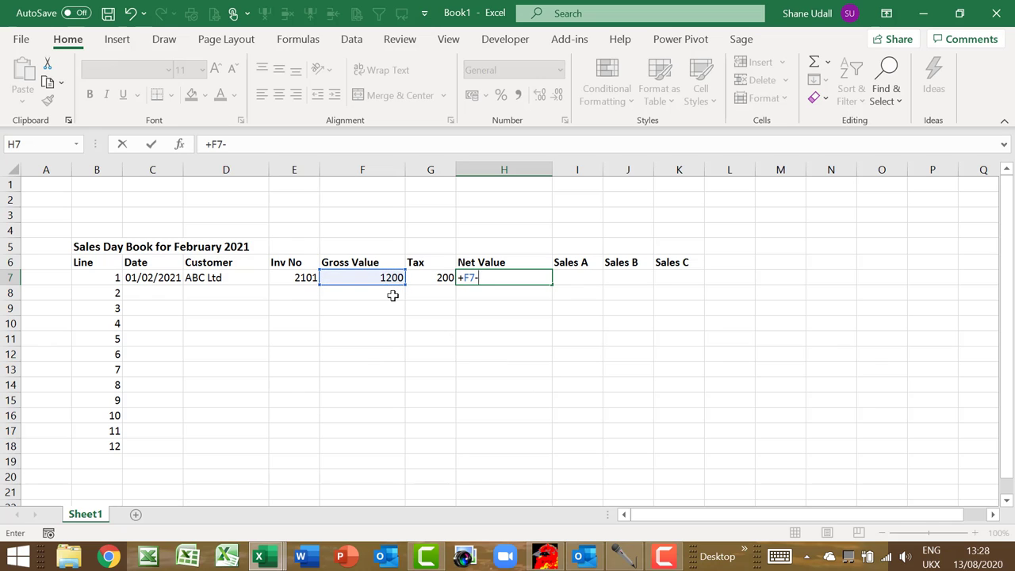
left_click(439, 279)
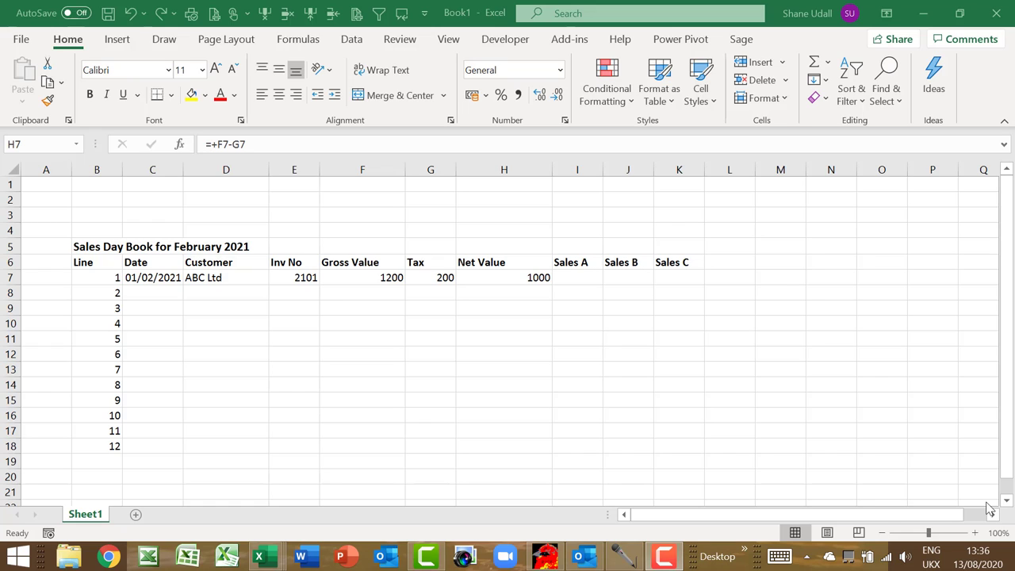
left_click(537, 281)
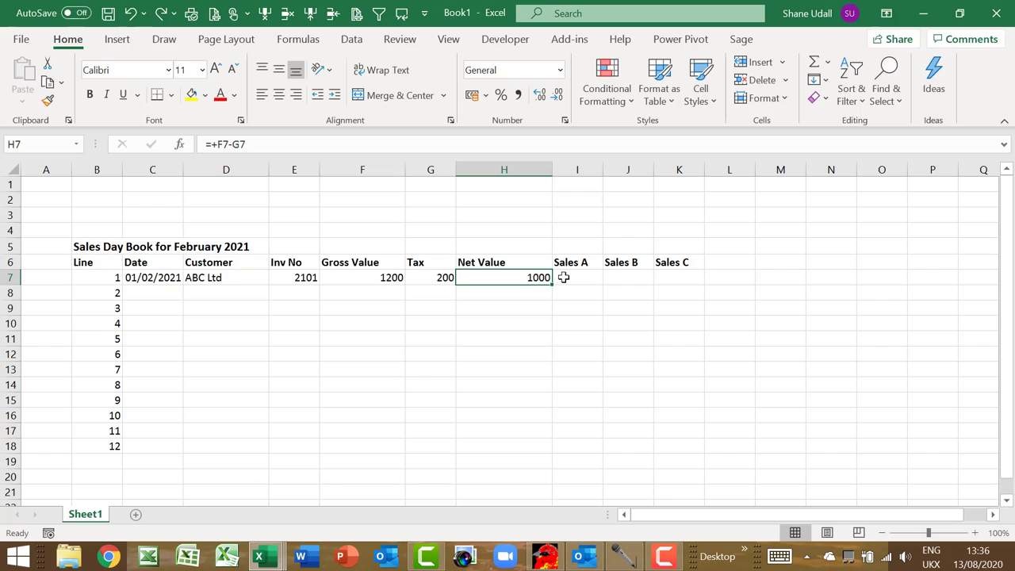
- Enter 600 in Sales B (J7) and 400 in Sales C (K7) for line 1
left_click_drag(563, 277, 670, 277)
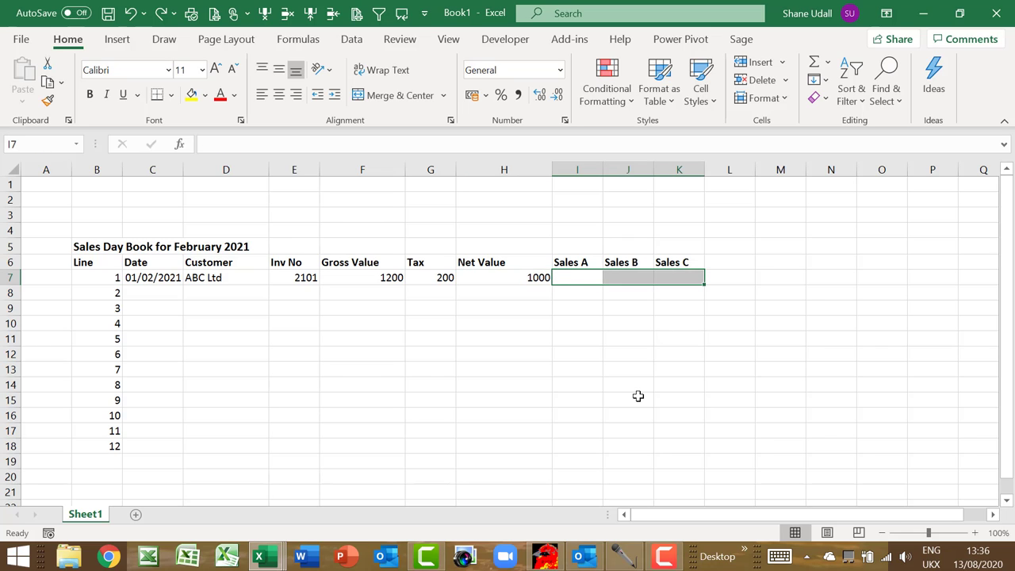
left_click(625, 277)
type("600")
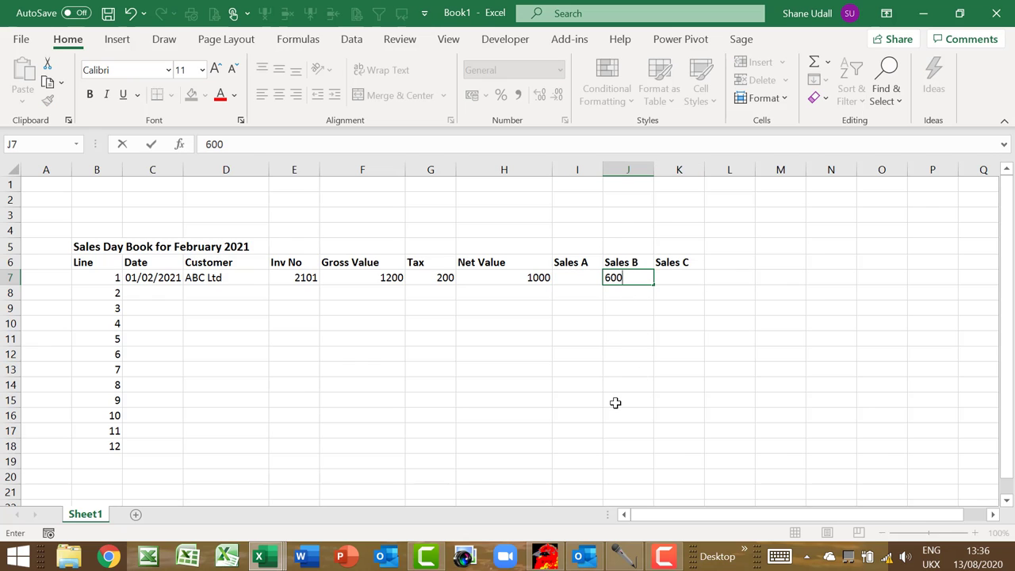
key("Tab")
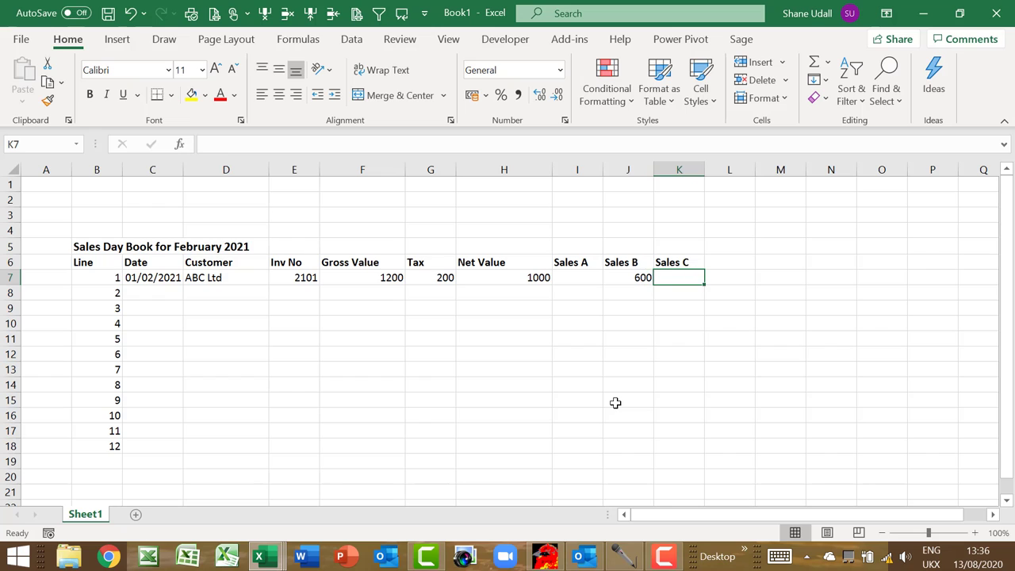
type("400")
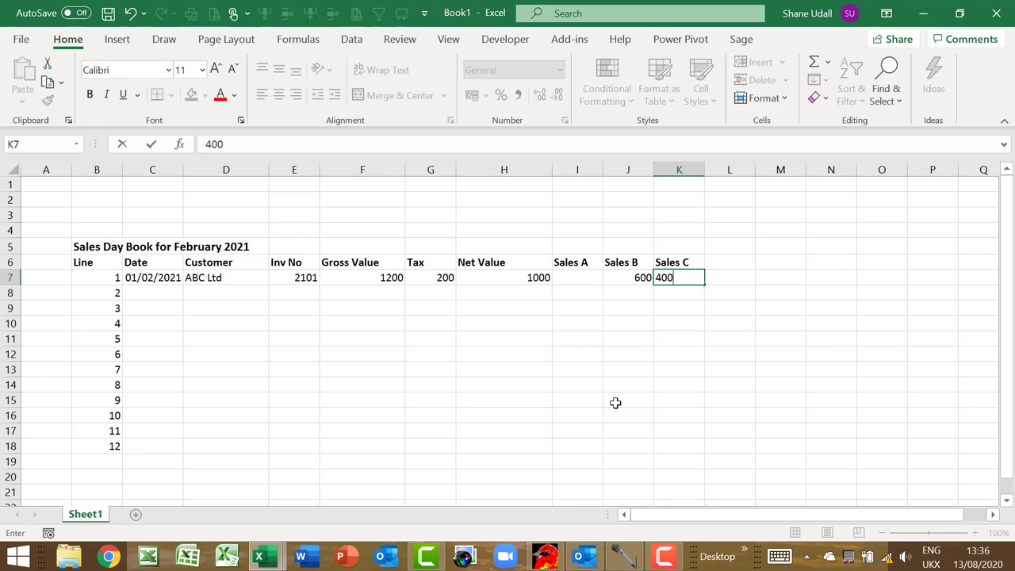
key("Tab")
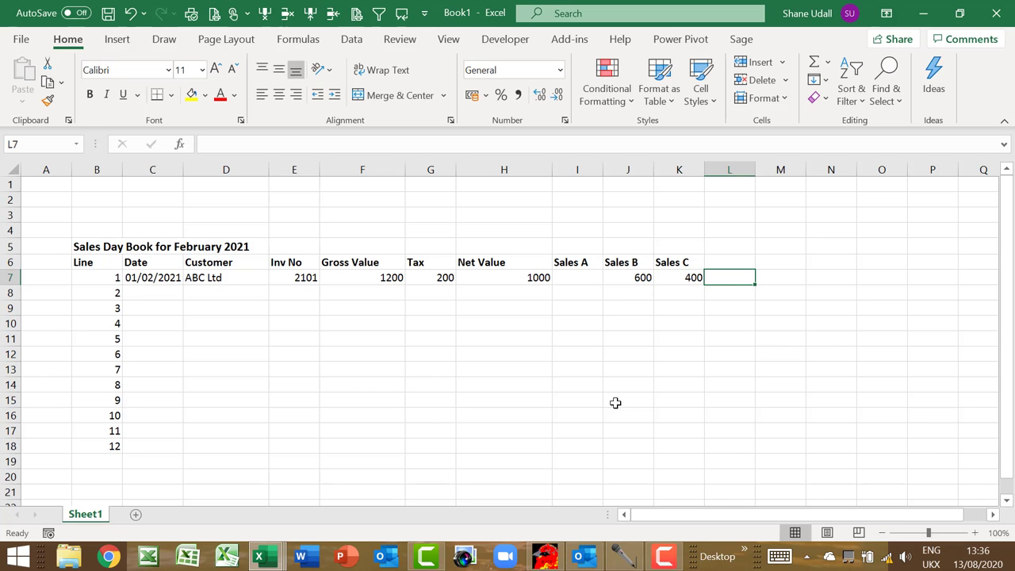
key("Tab")
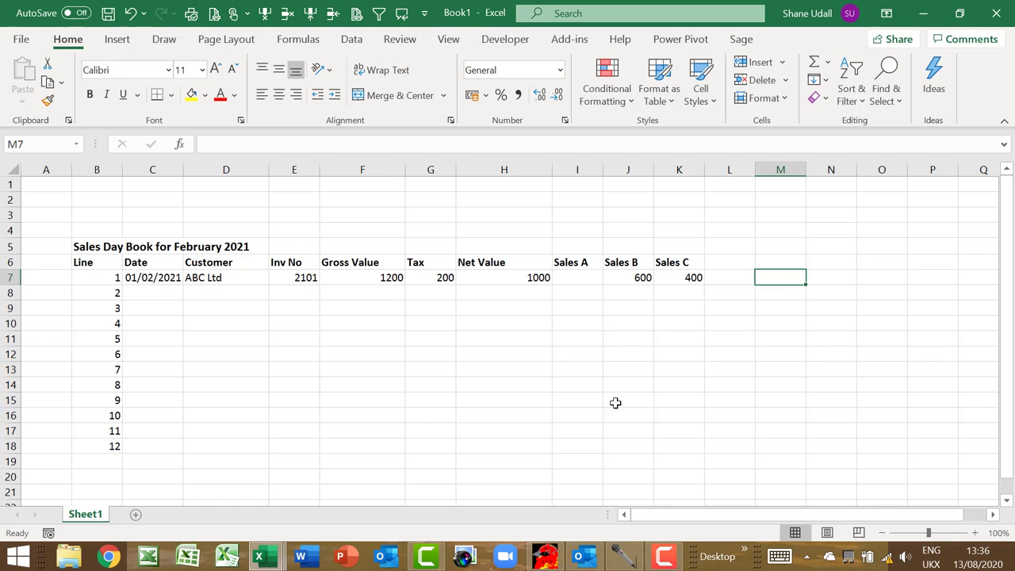
- Put the check formula =+H7-SUM(I7:K7) in M7, returning 0
type("+")
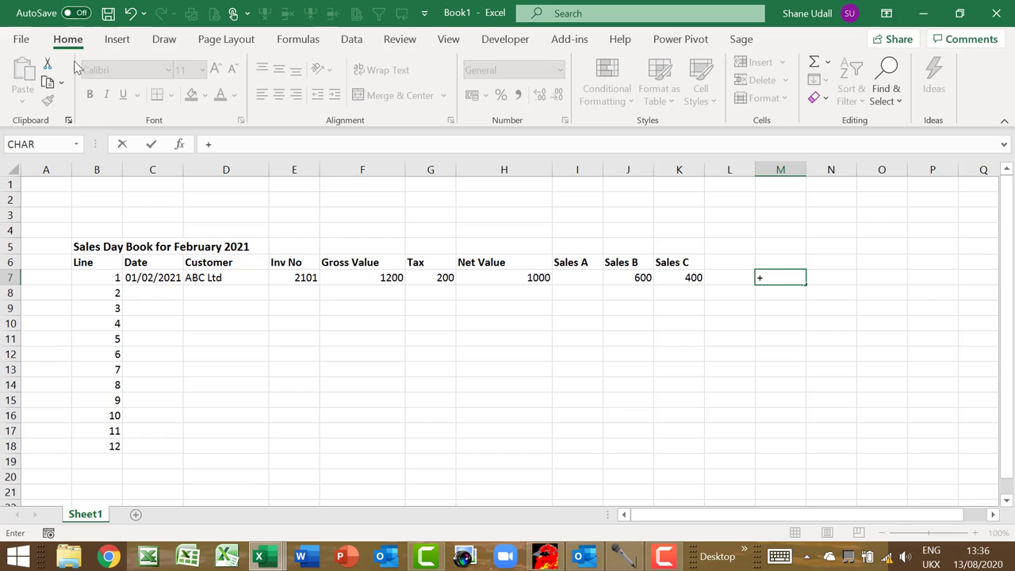
left_click(530, 277)
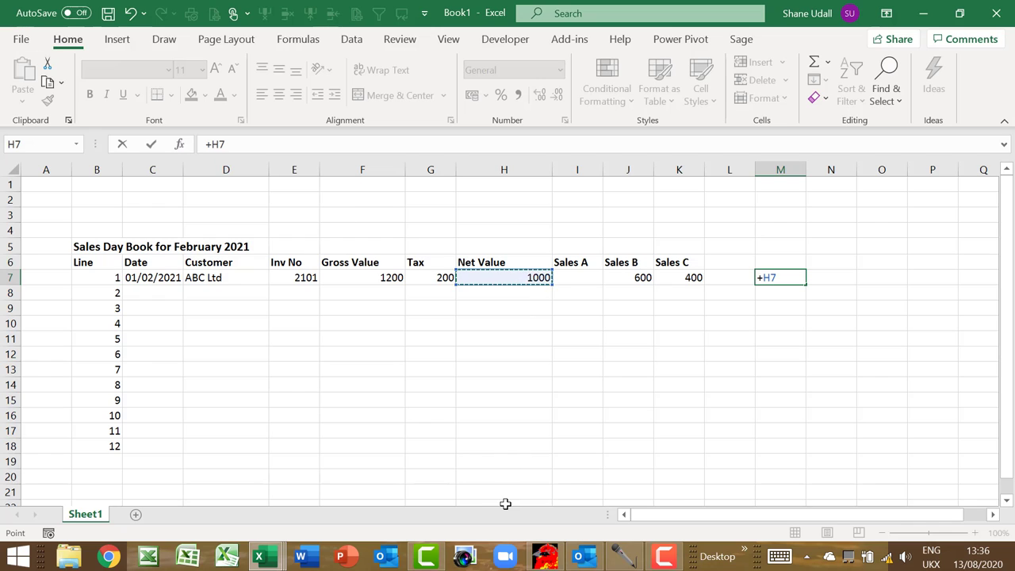
type("-")
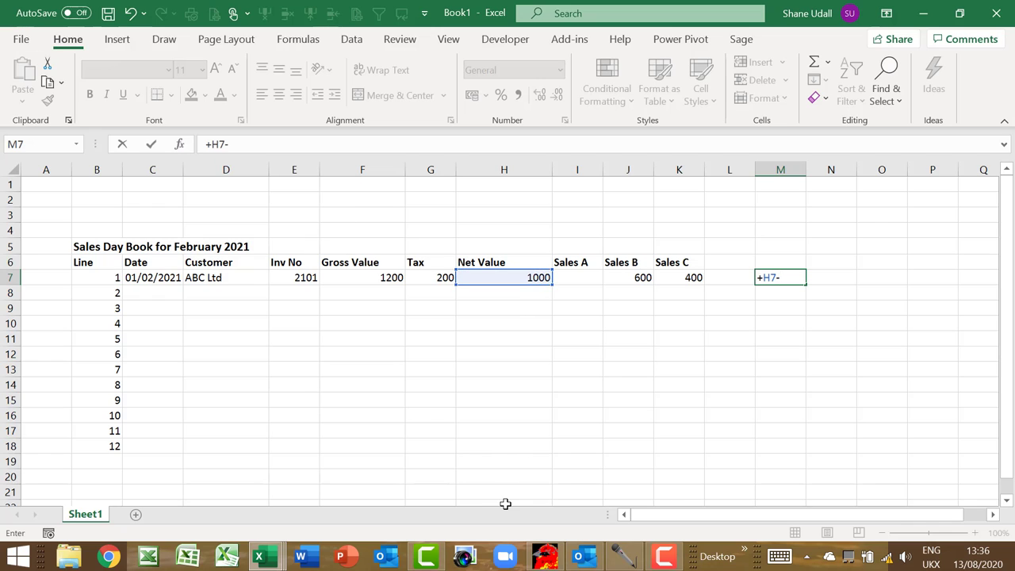
type("sum(")
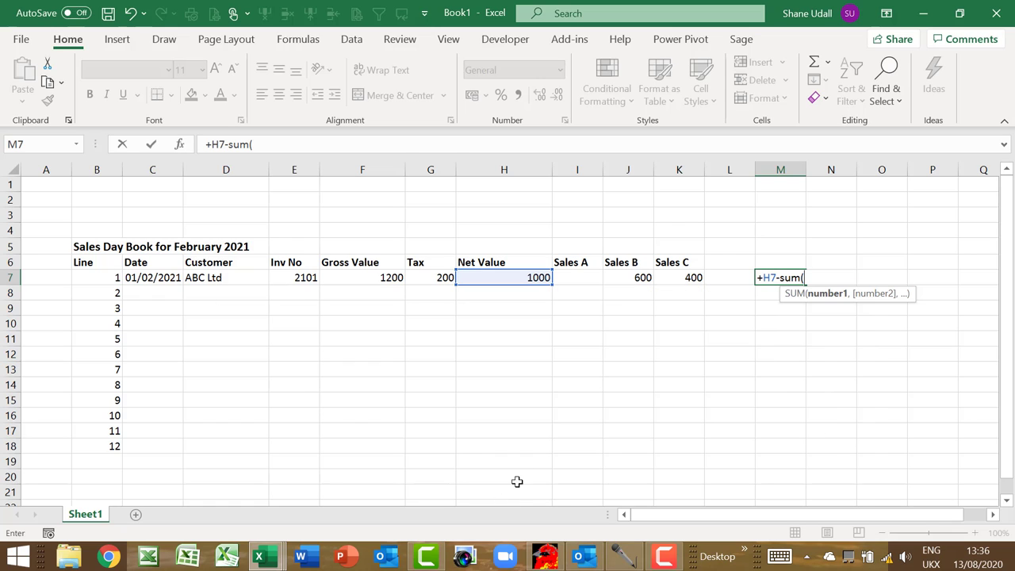
left_click_drag(563, 281, 686, 279)
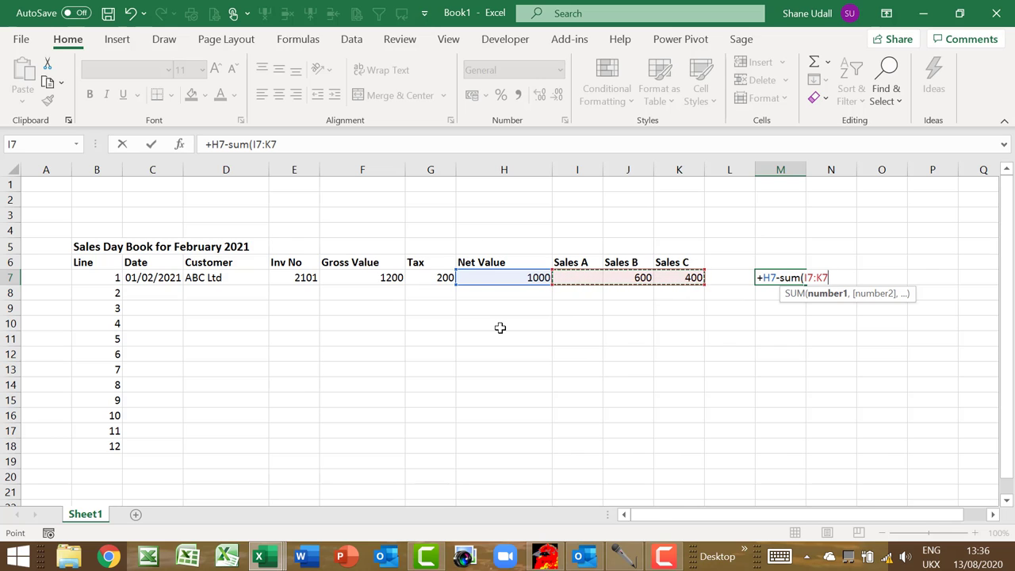
type(")")
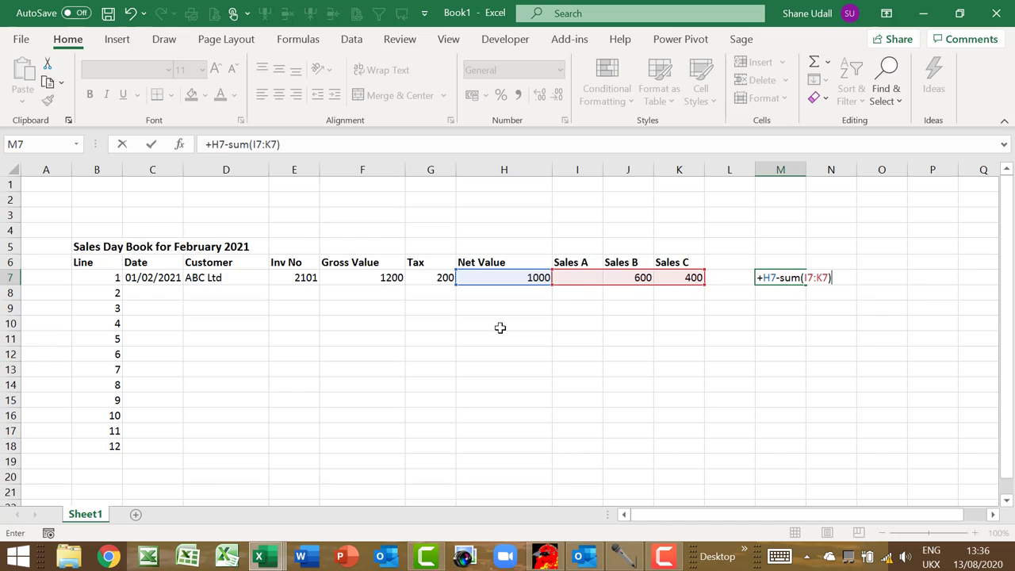
key("Return")
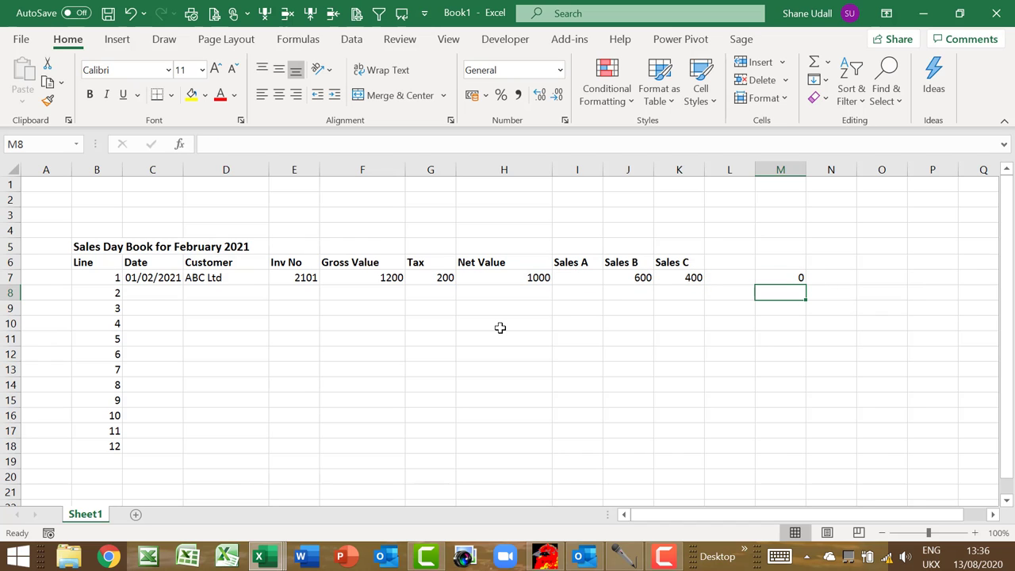
- Enter =+F7-G7-H7 in N7 to confirm gross equals tax plus net, showing 0
left_click(832, 276)
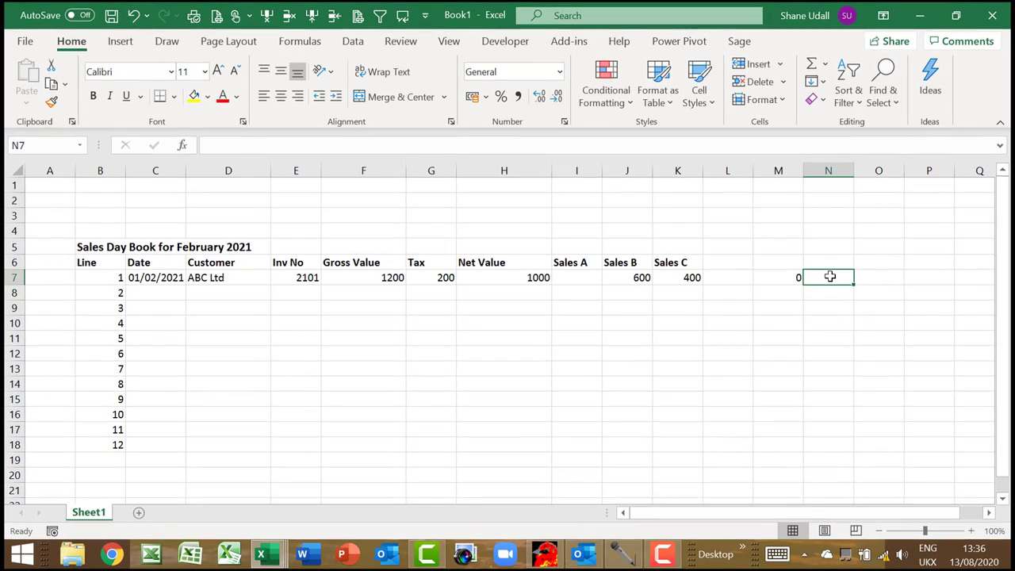
type("+")
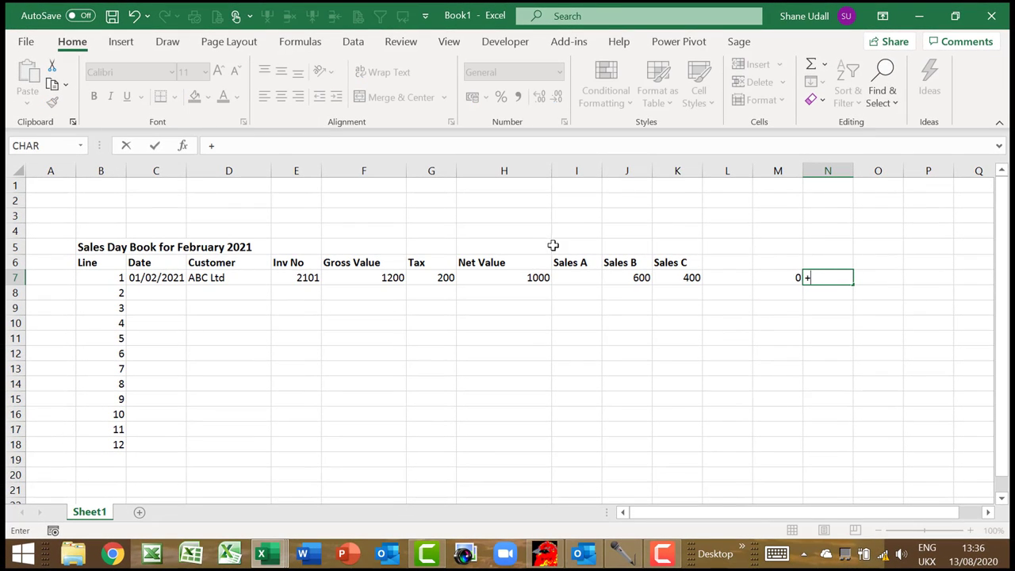
left_click(390, 278)
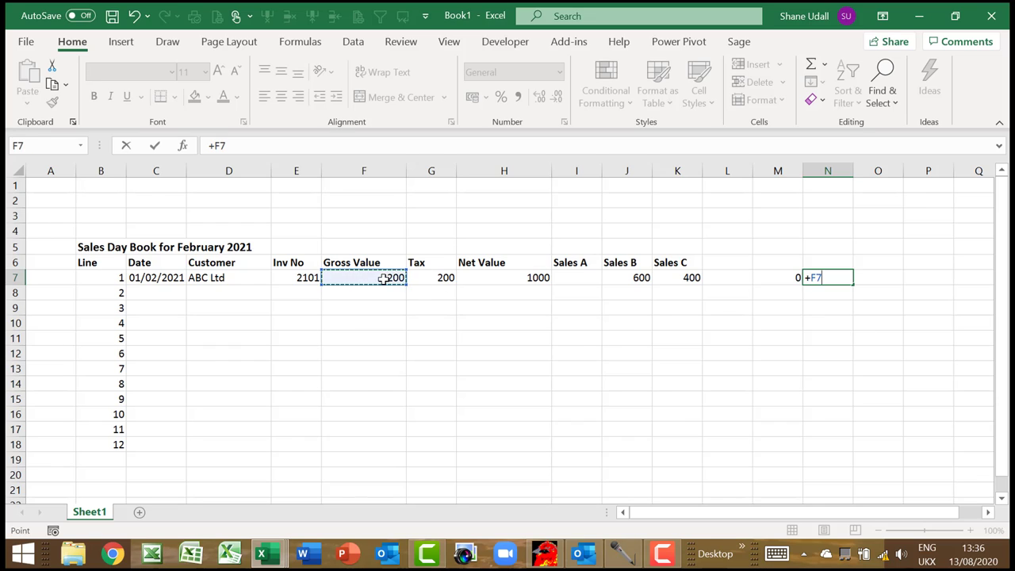
type("-")
left_click(441, 278)
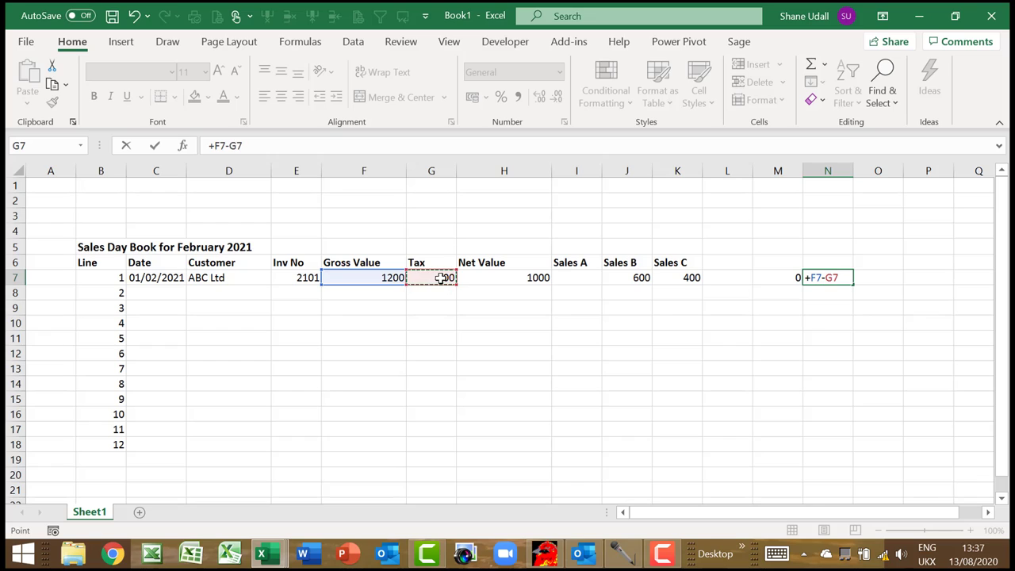
type("-")
left_click(492, 277)
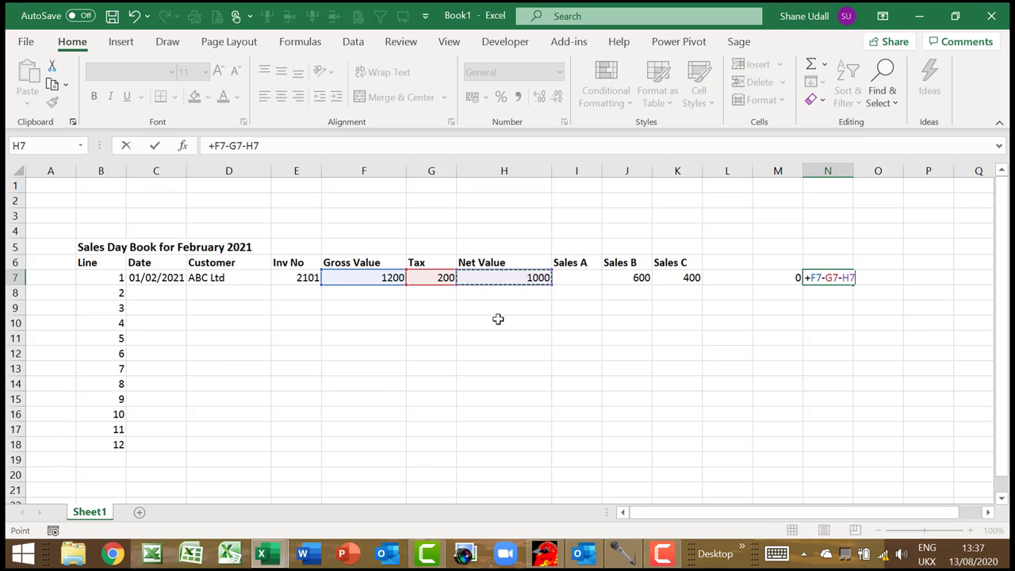
key("Return")
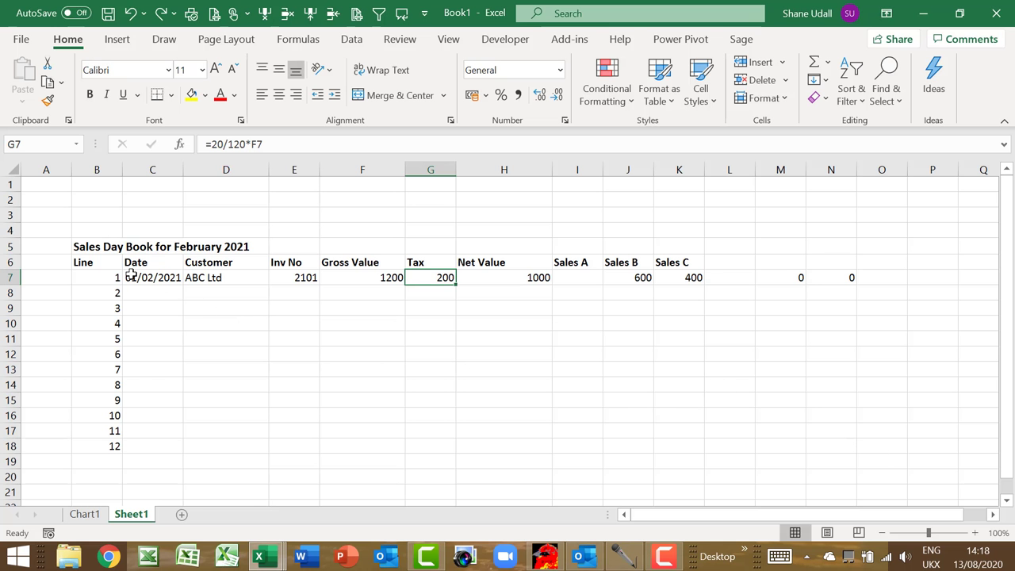
left_click(159, 275)
left_click(208, 277)
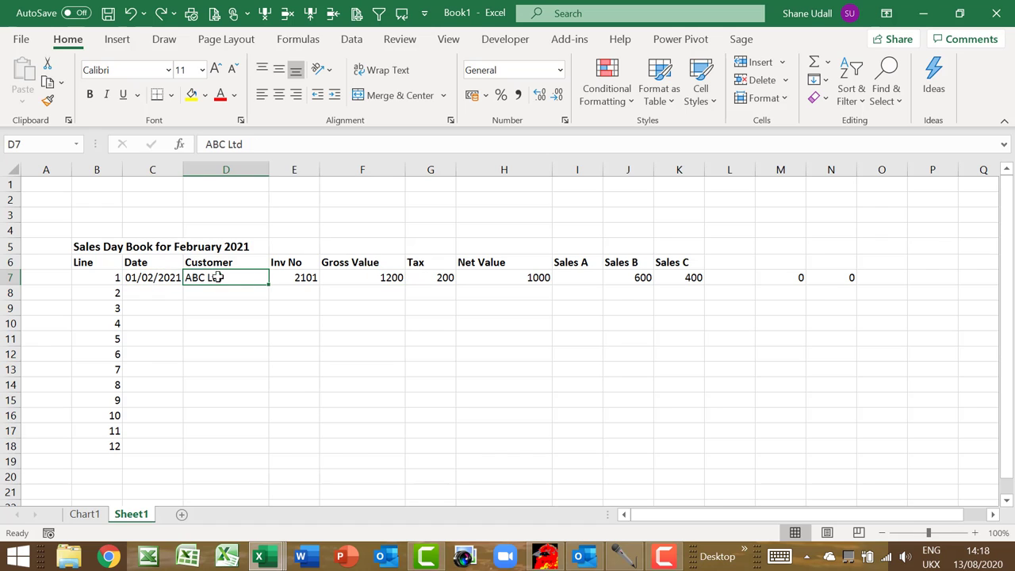
left_click(273, 277)
left_click(336, 277)
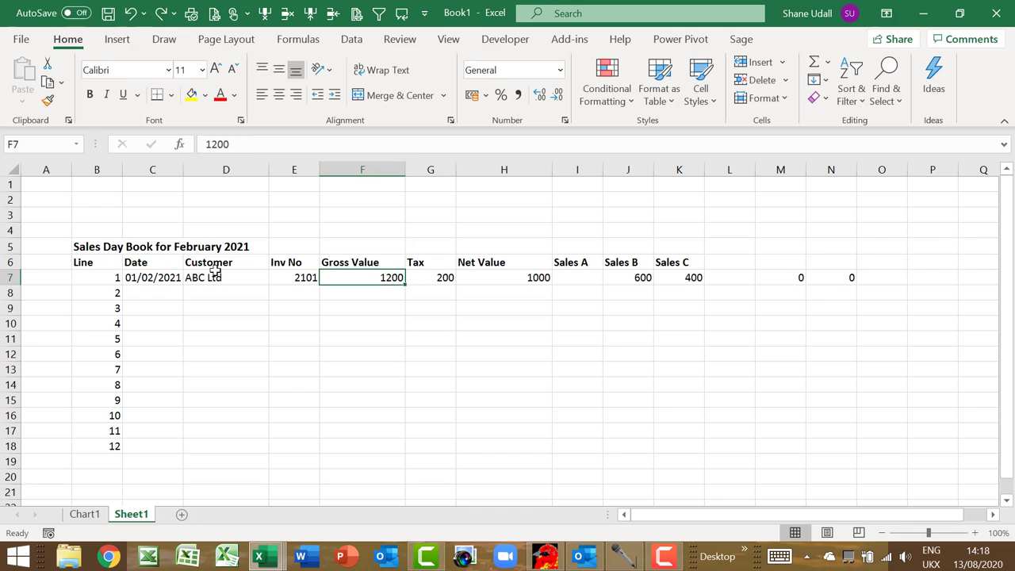
left_click(133, 277)
left_click_drag(132, 279, 346, 275)
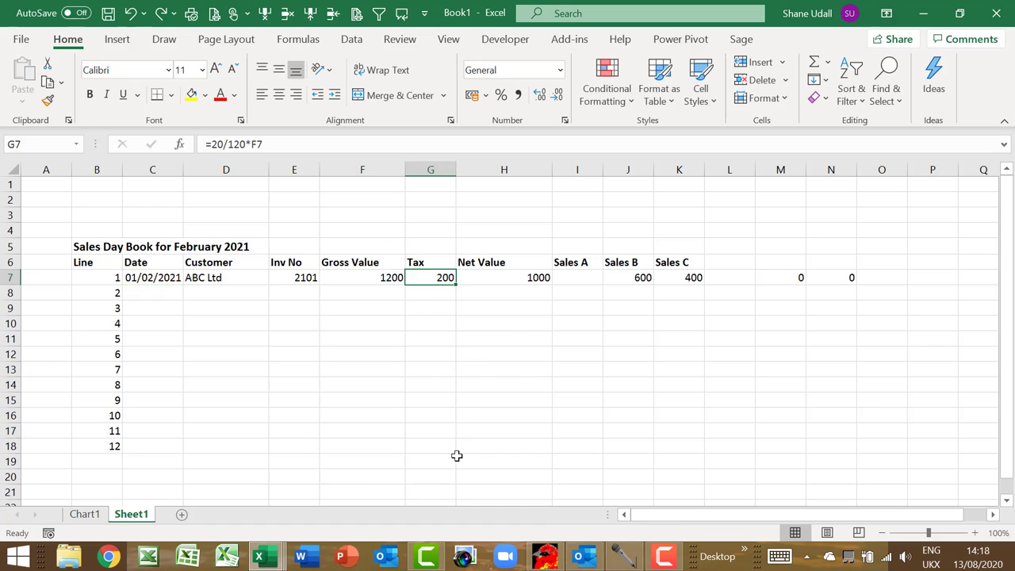
left_click(508, 279)
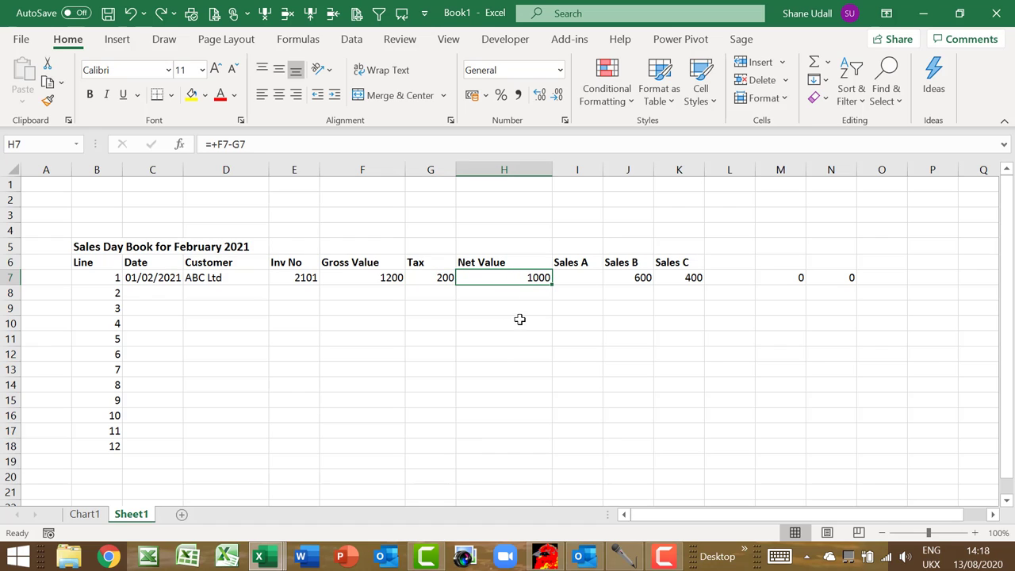
left_click(783, 276)
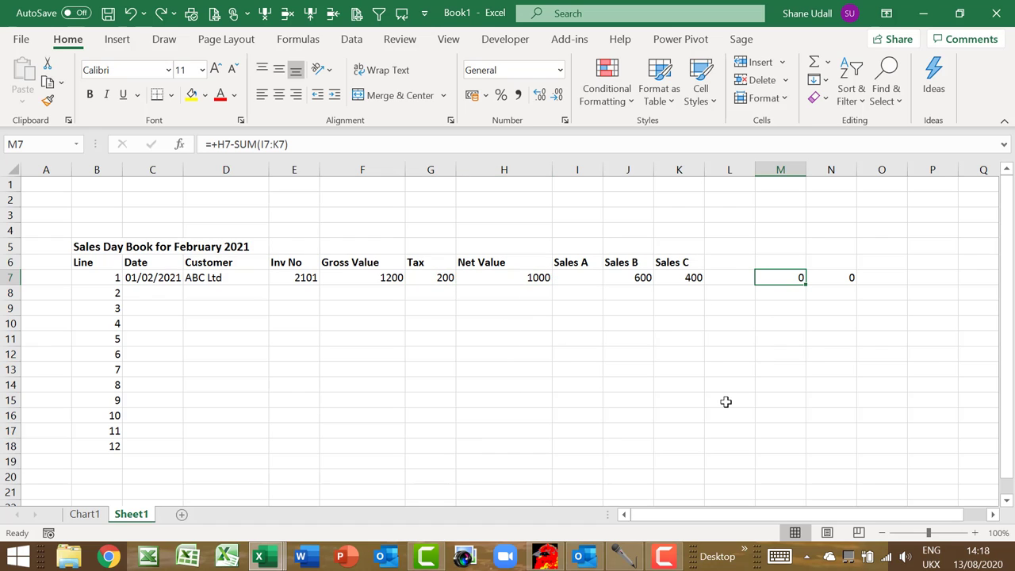
left_click(829, 277)
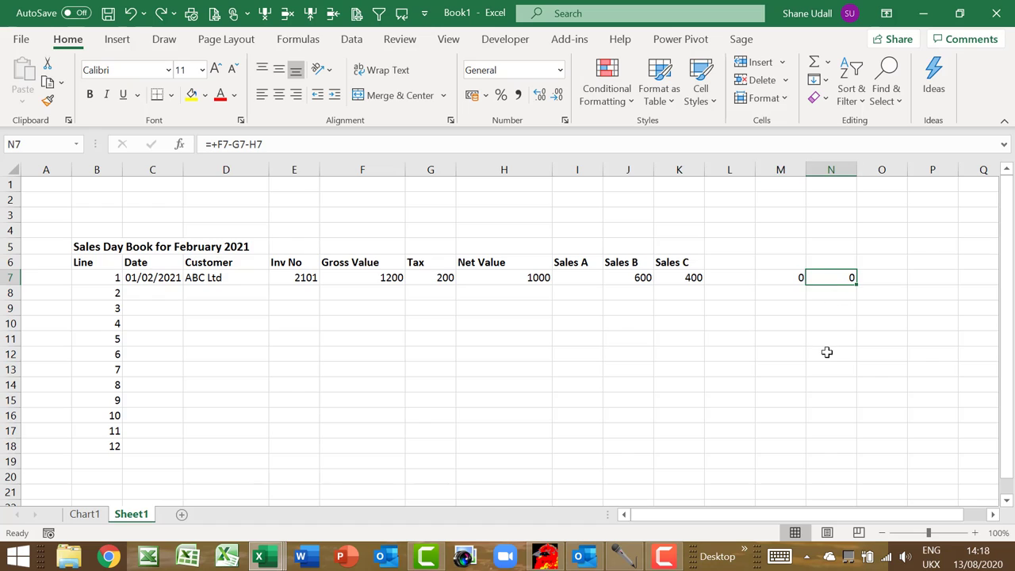
- Fill the G7 Tax, H7 Net Value and M7:N7 check formulas down to row 18
left_click(426, 276)
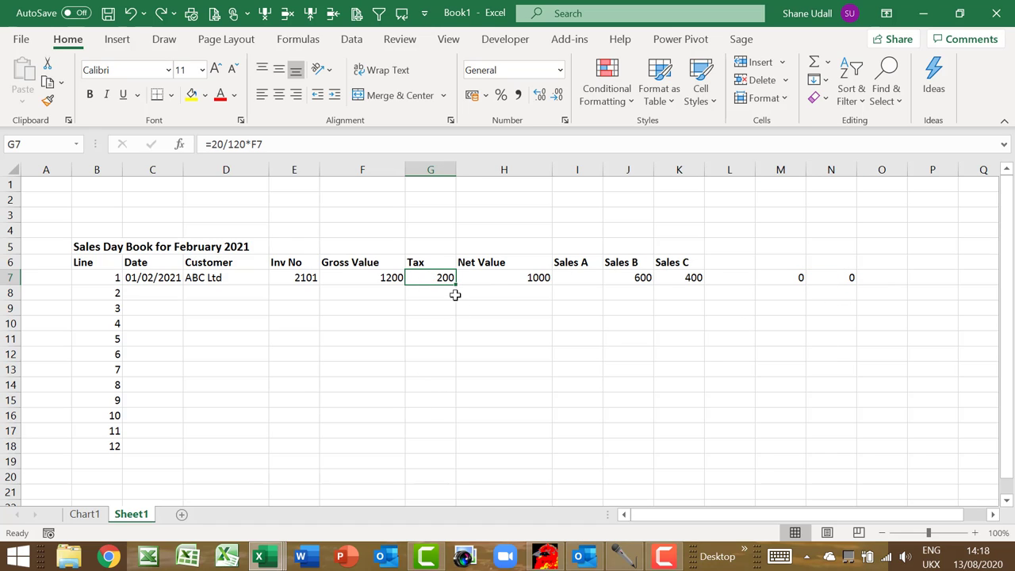
left_click_drag(457, 283, 443, 454)
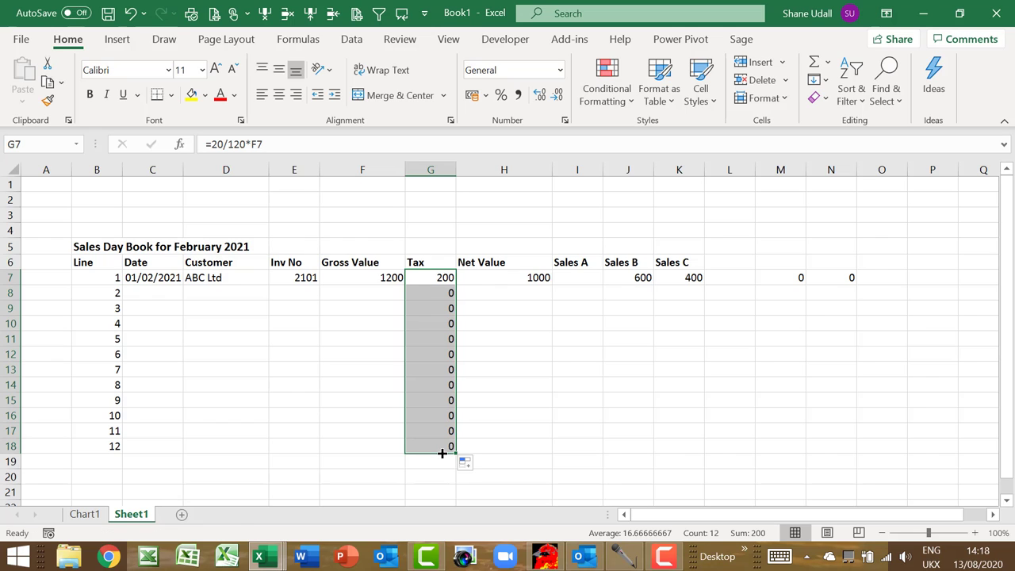
left_click(508, 276)
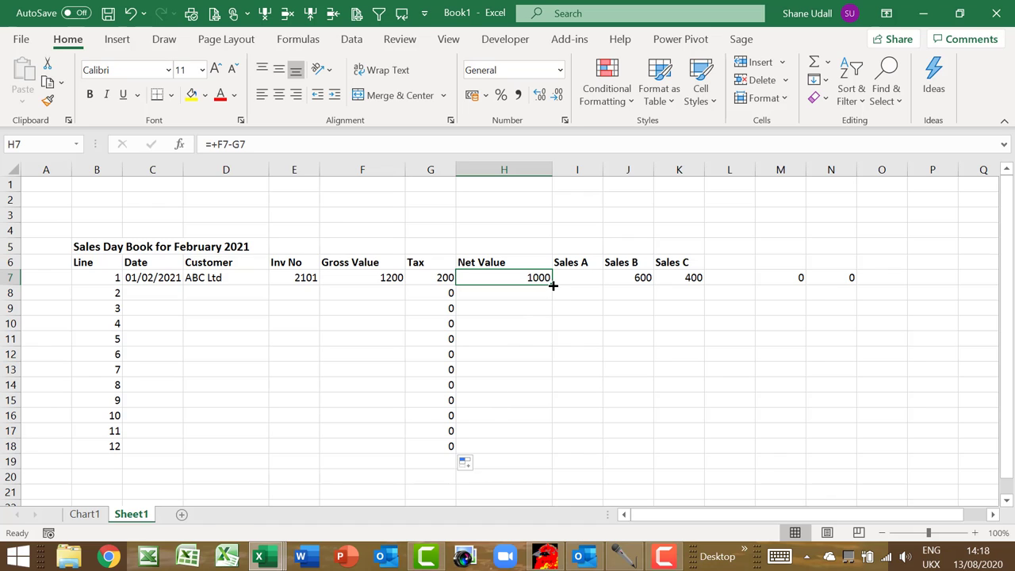
left_click_drag(553, 286, 544, 450)
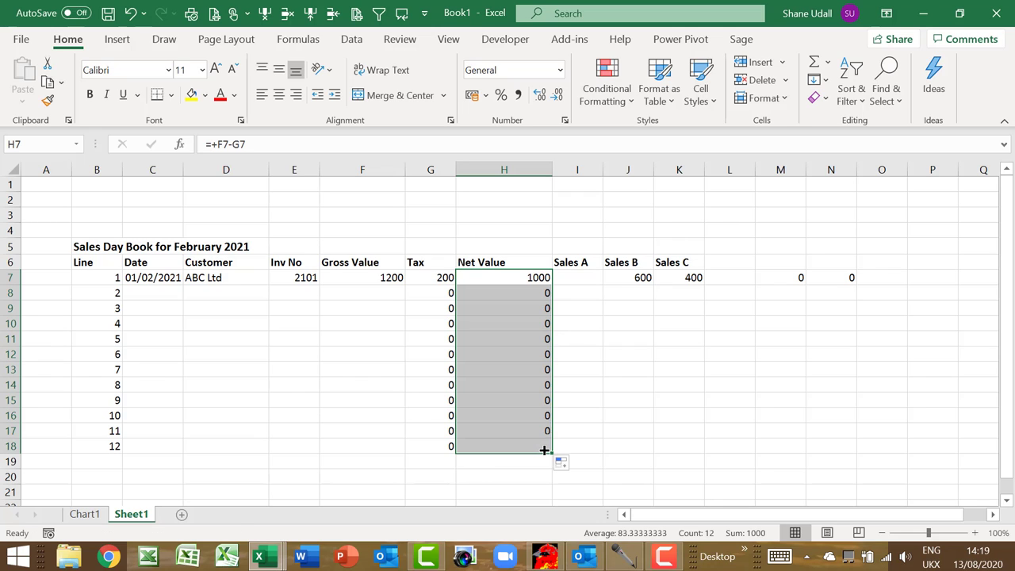
left_click(777, 277)
left_click(823, 277)
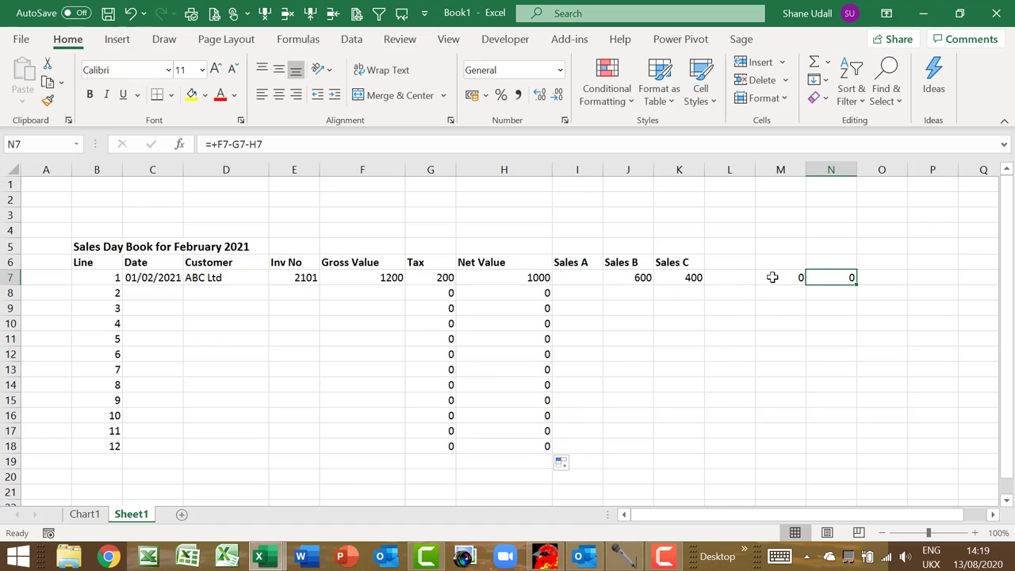
left_click_drag(771, 278, 853, 453)
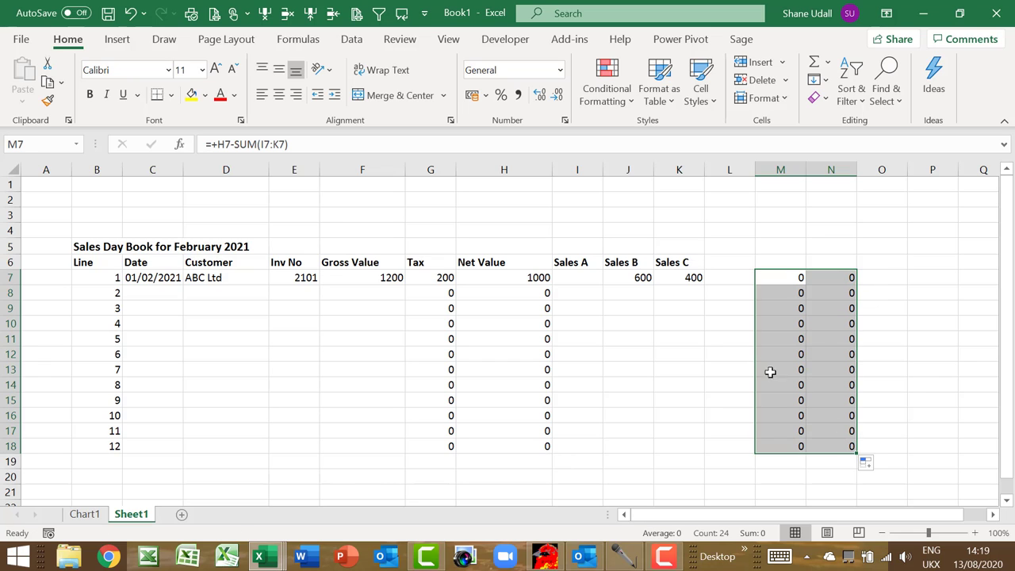
left_click(377, 278)
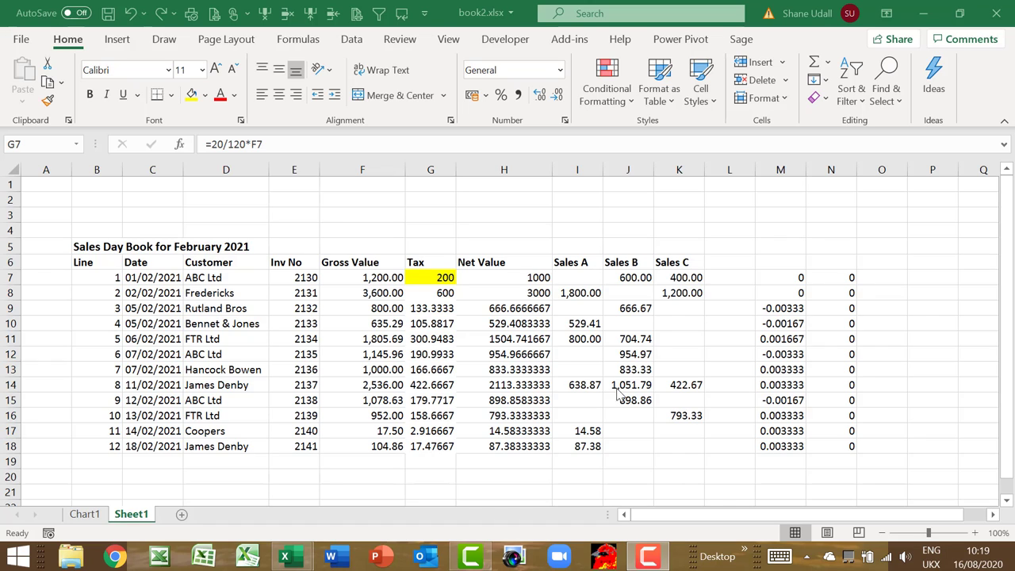
- Wrap G7's 20/120*F7 tax calculation in brackets
left_click(439, 279)
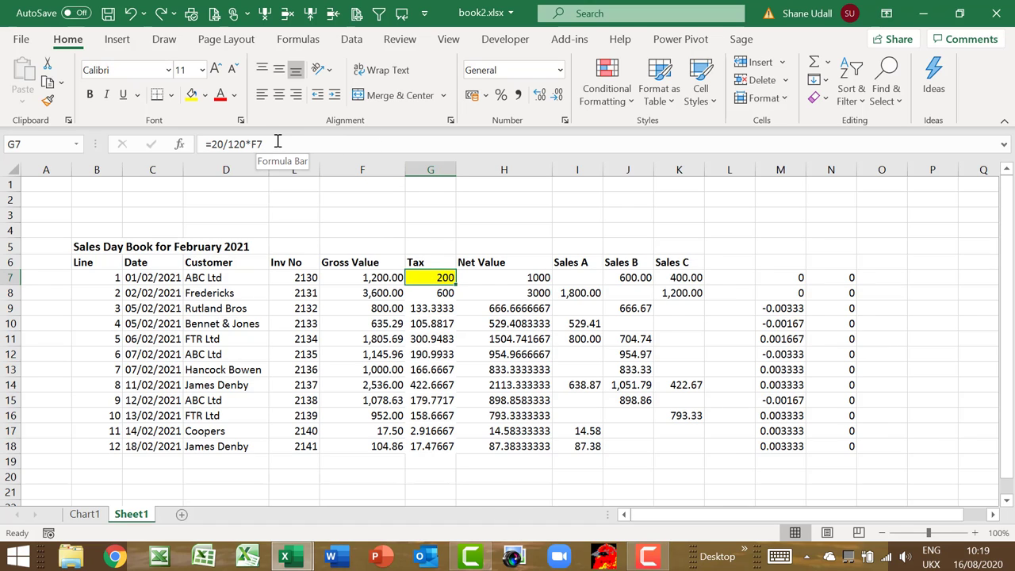
left_click(214, 143)
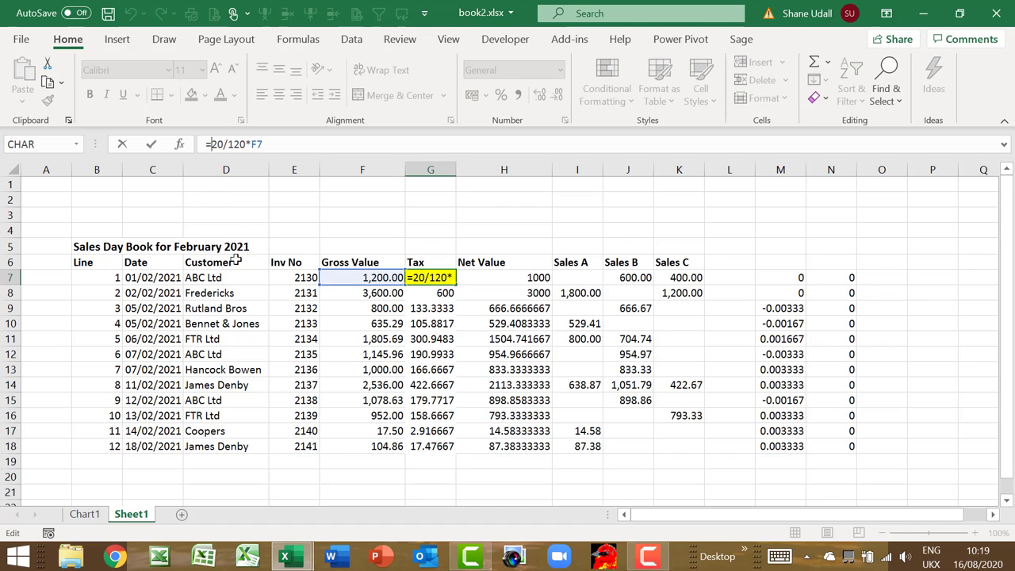
type("(")
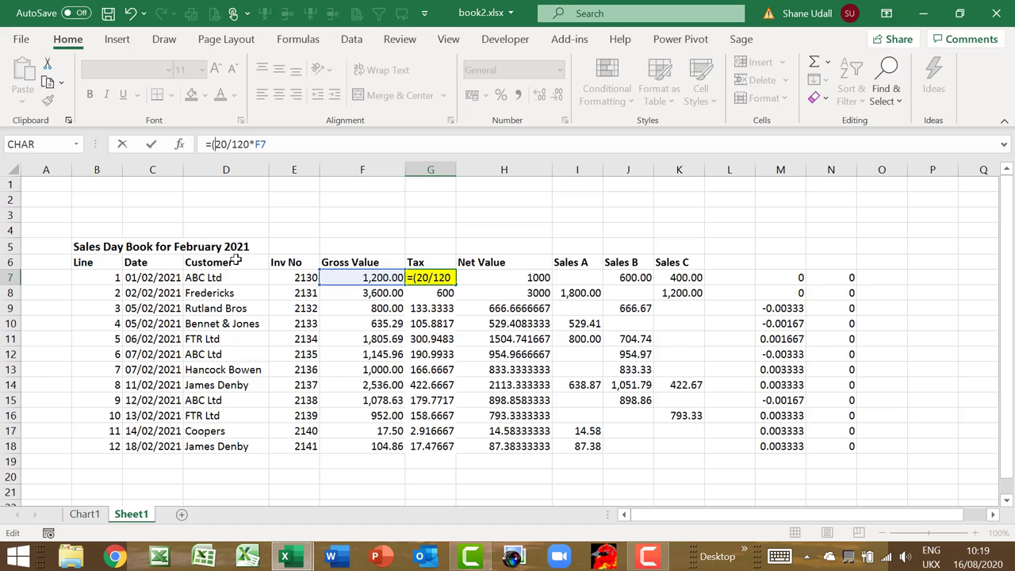
left_click(278, 143)
type(")")
key("Return")
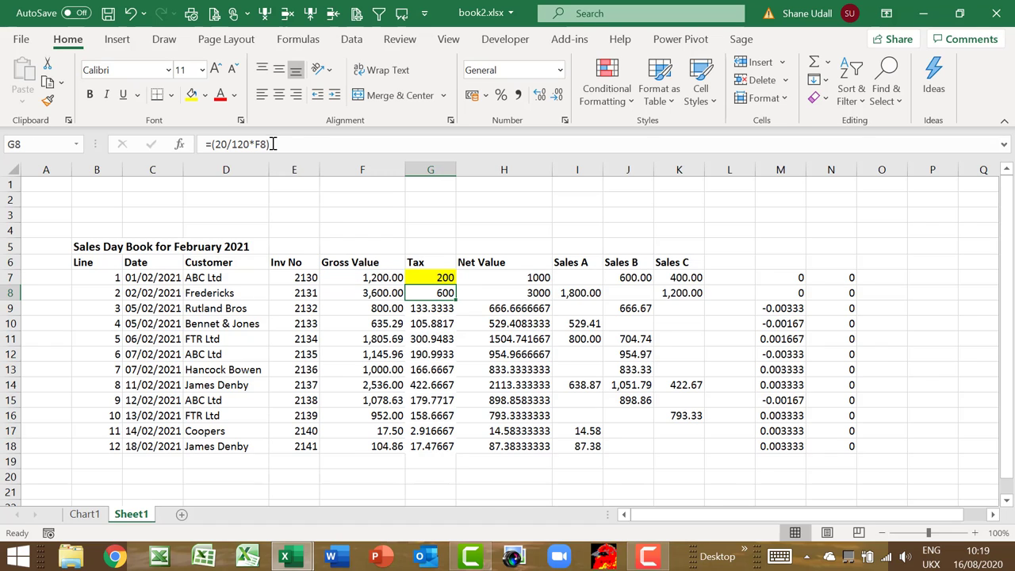
- Wrap the bracketed tax in ROUND to give =ROUND((20/120*F7),2)
left_click(432, 277)
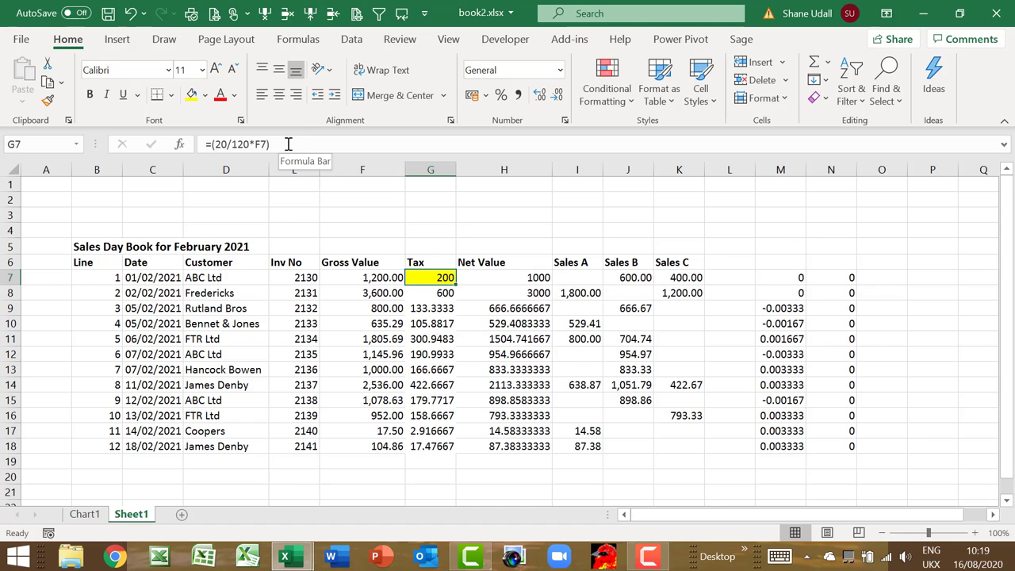
left_click(210, 144)
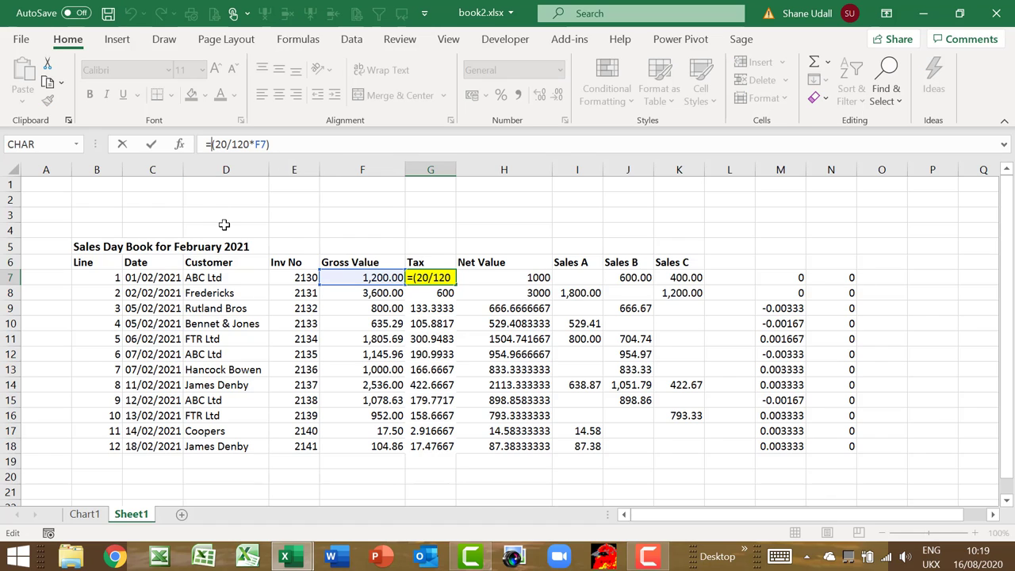
type("ROUN")
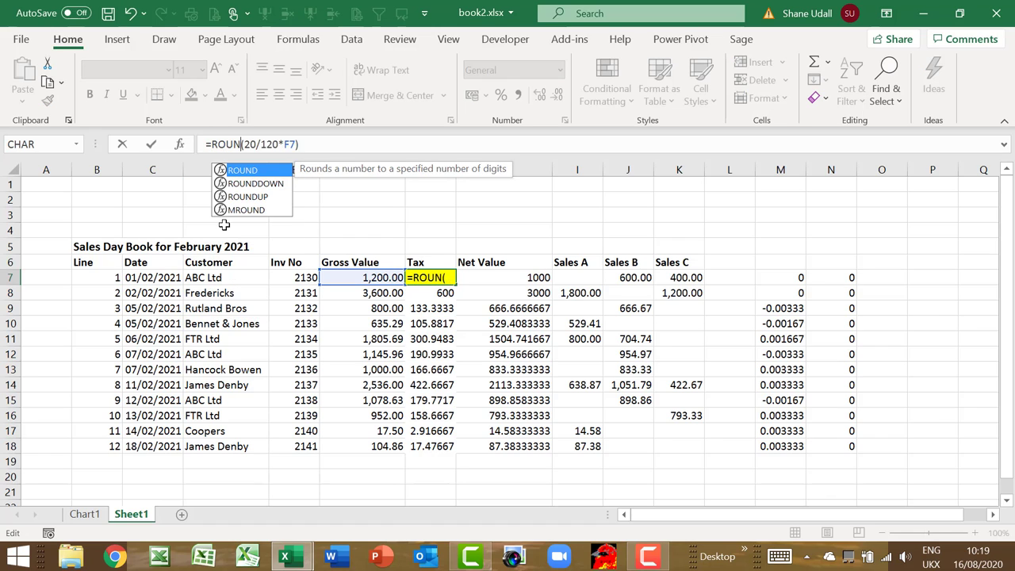
type("D")
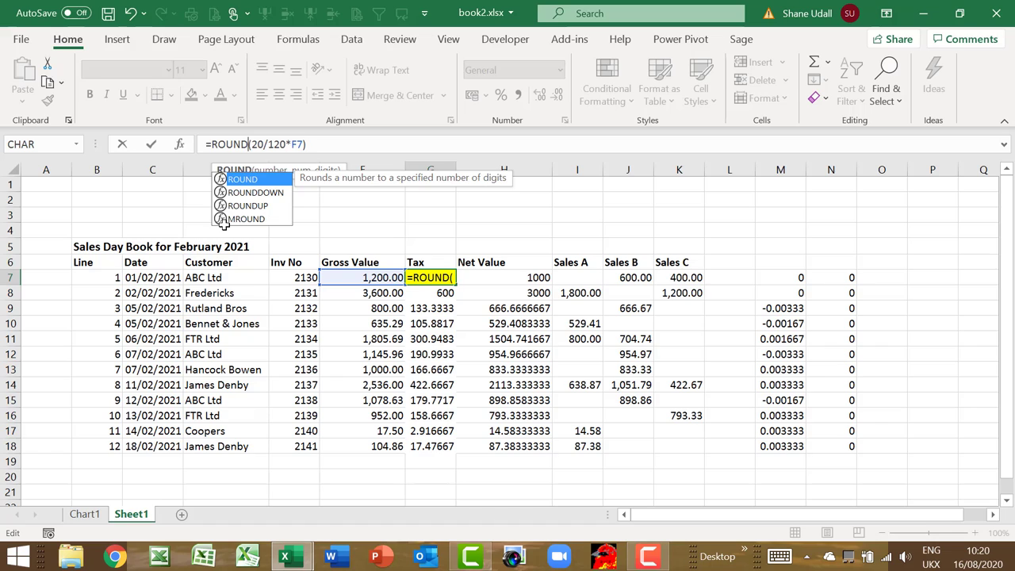
type("(")
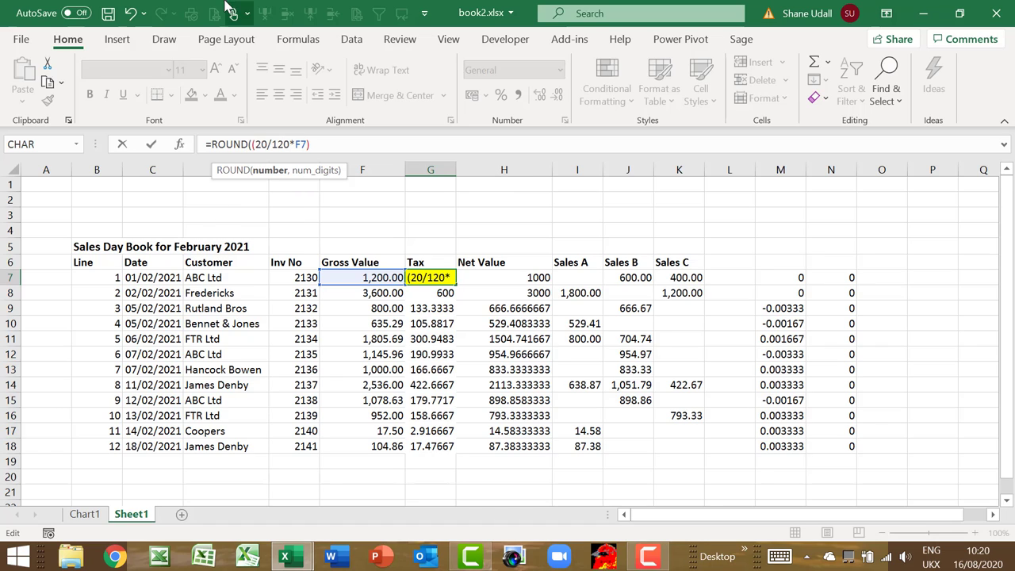
left_click(308, 143)
type(")")
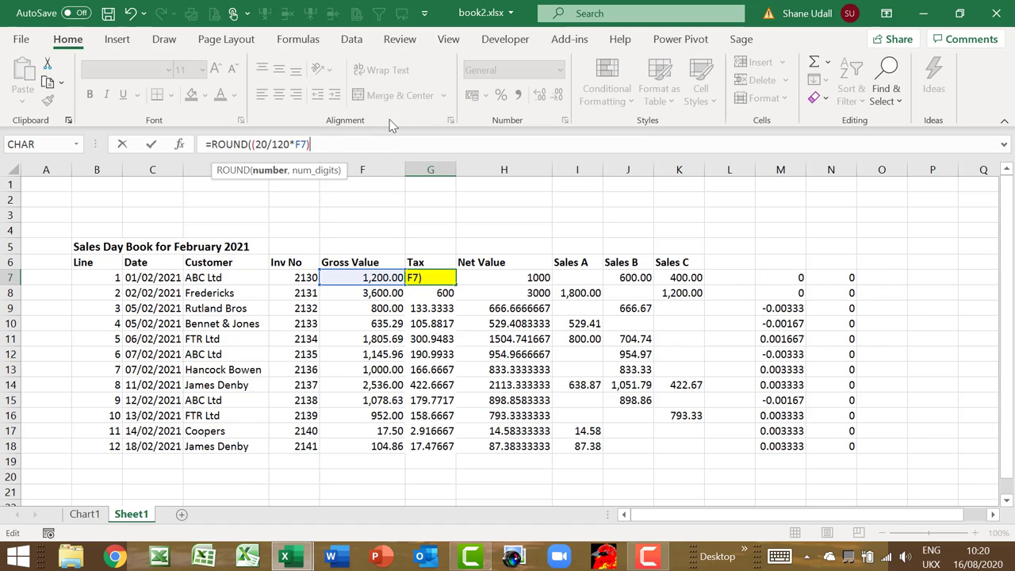
type(",2")
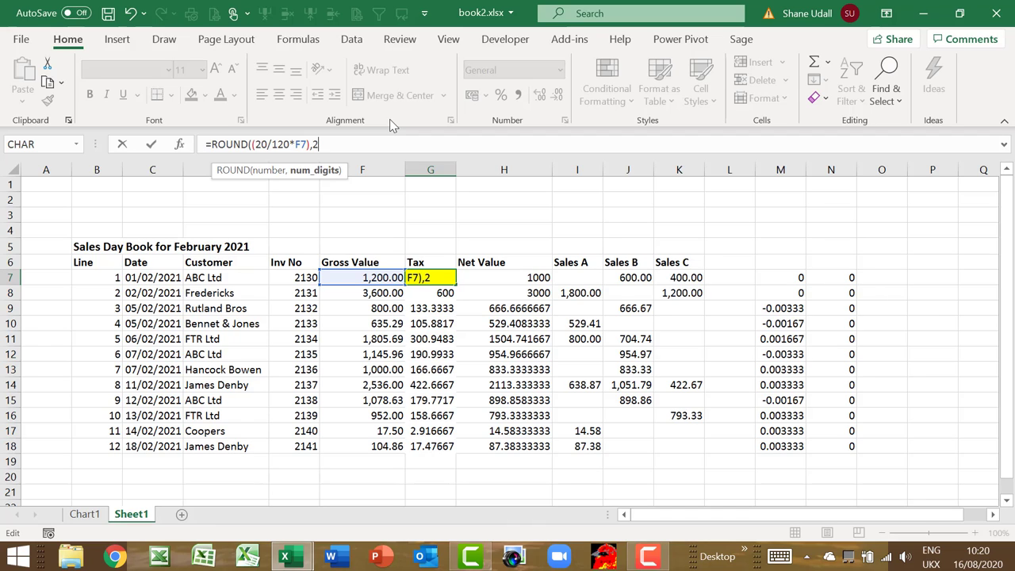
type(")")
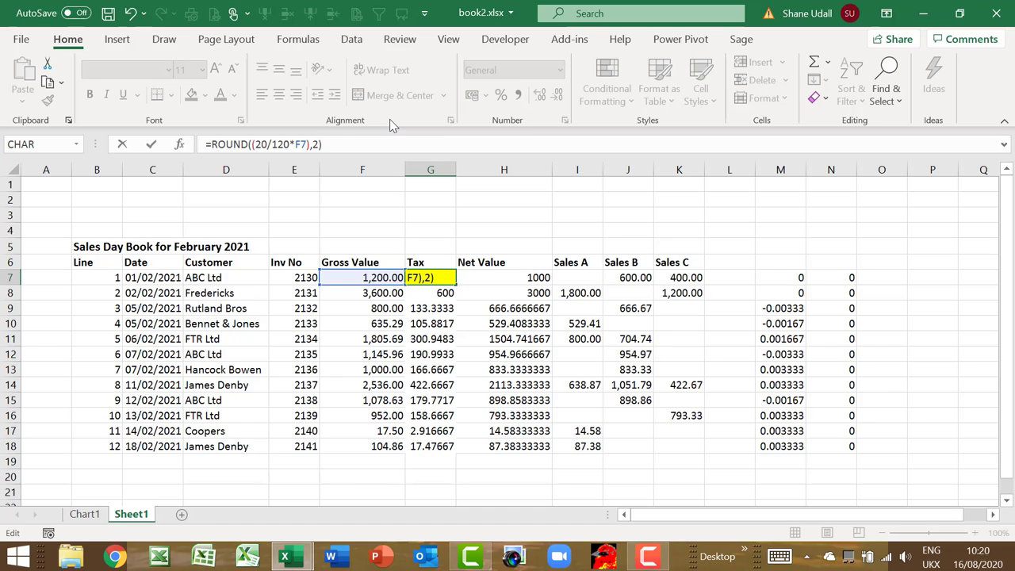
key("Return")
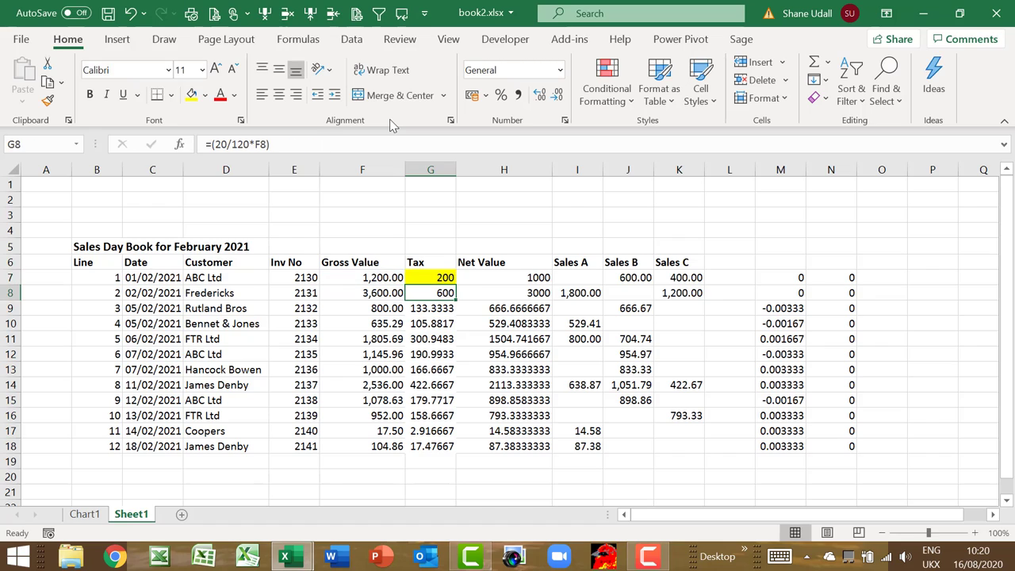
left_click(424, 275)
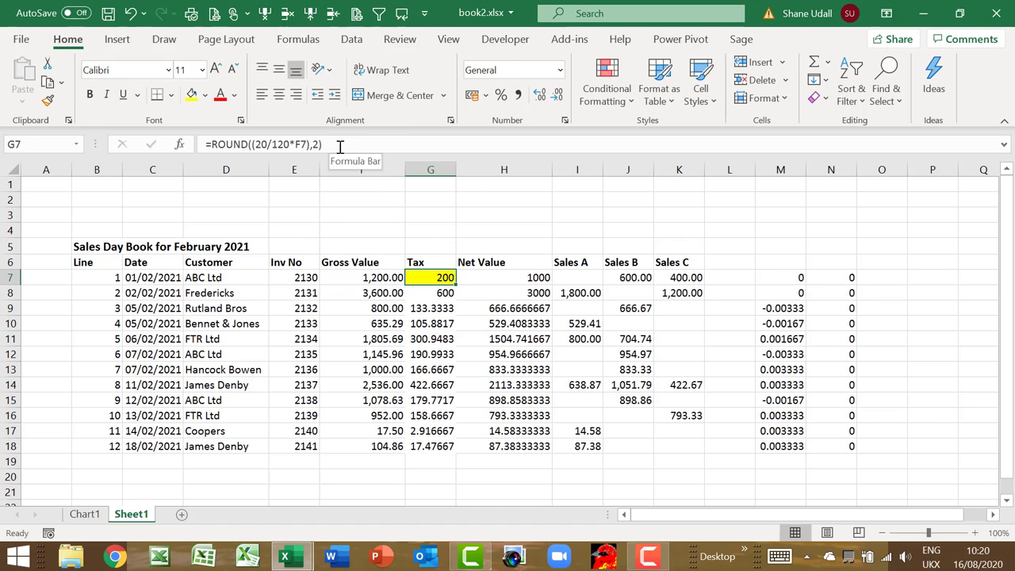
left_click_drag(339, 147, 199, 149)
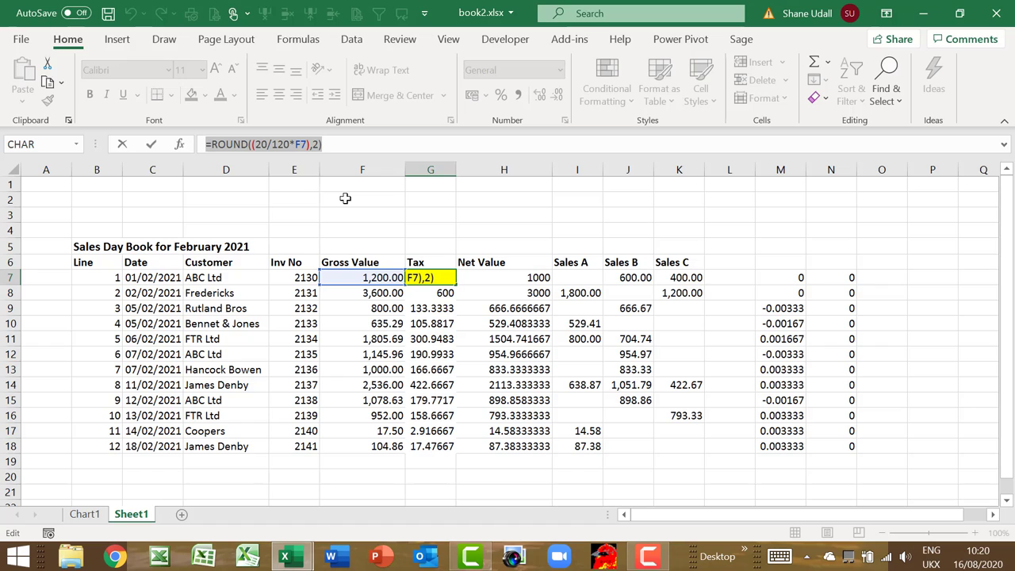
left_click(346, 136)
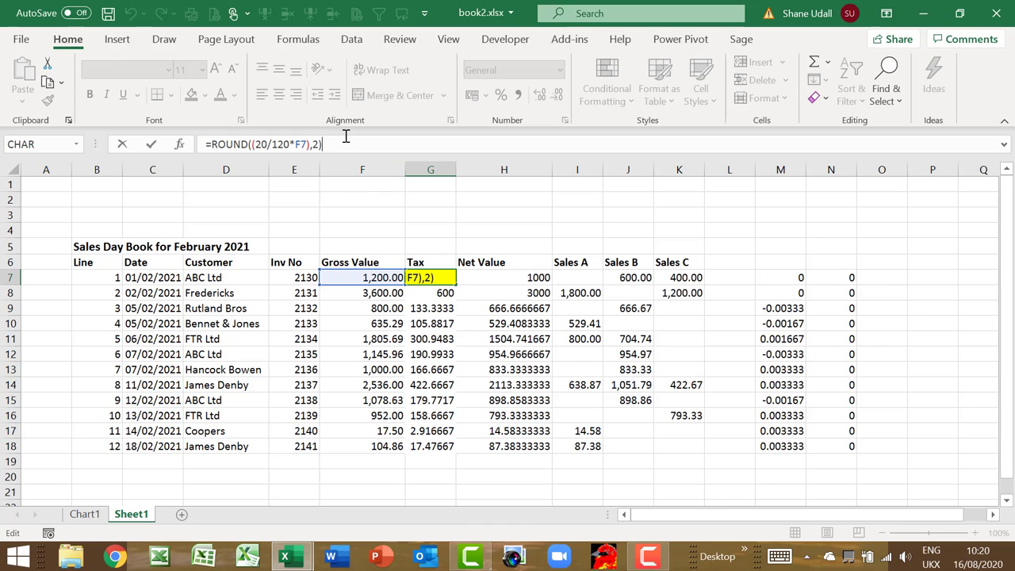
key("Return")
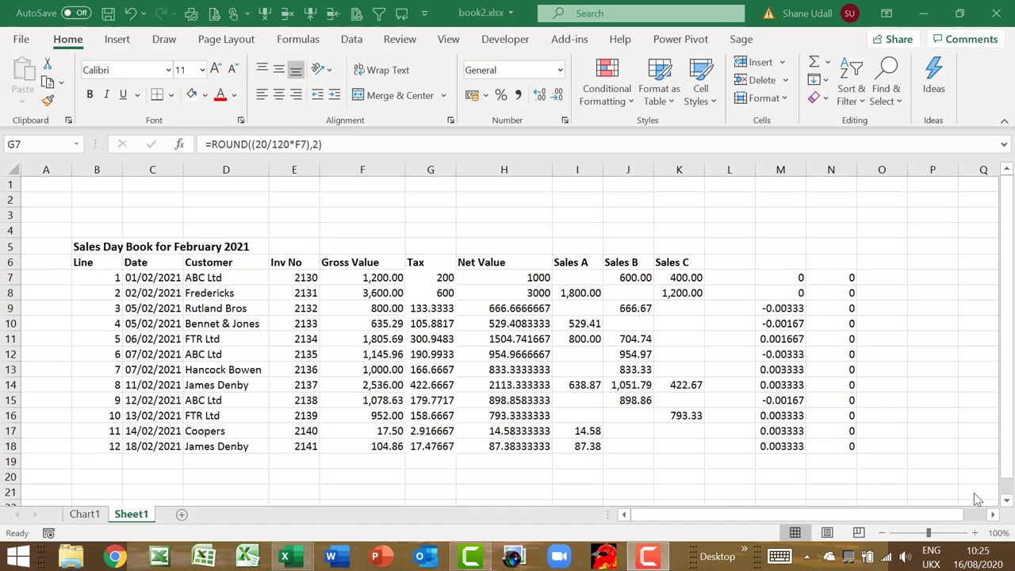
- Inspect the unrounded formulas in G9, H11, H16 and M17, ending back on G7
left_click(441, 279)
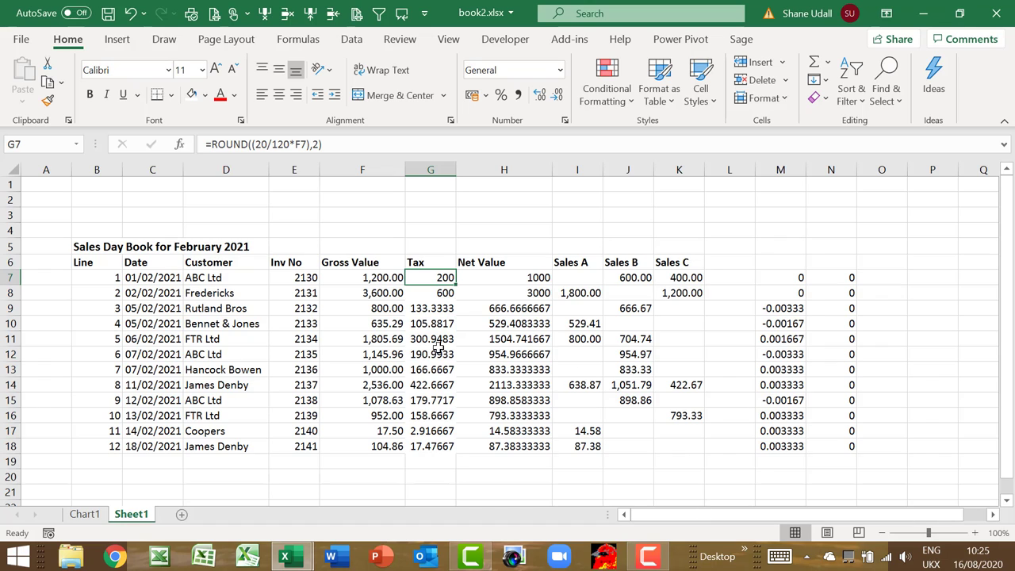
left_click(449, 310)
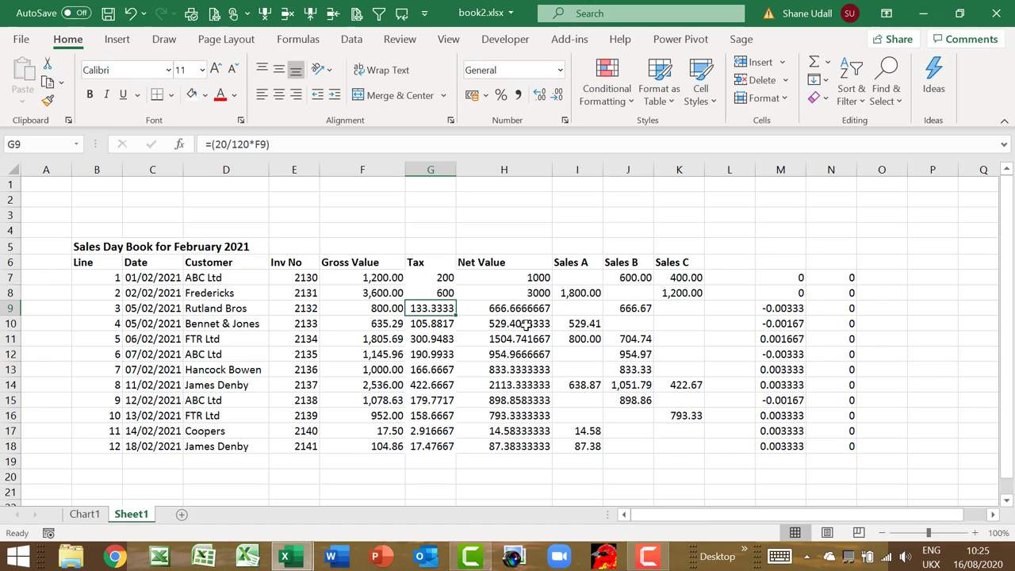
left_click(528, 342)
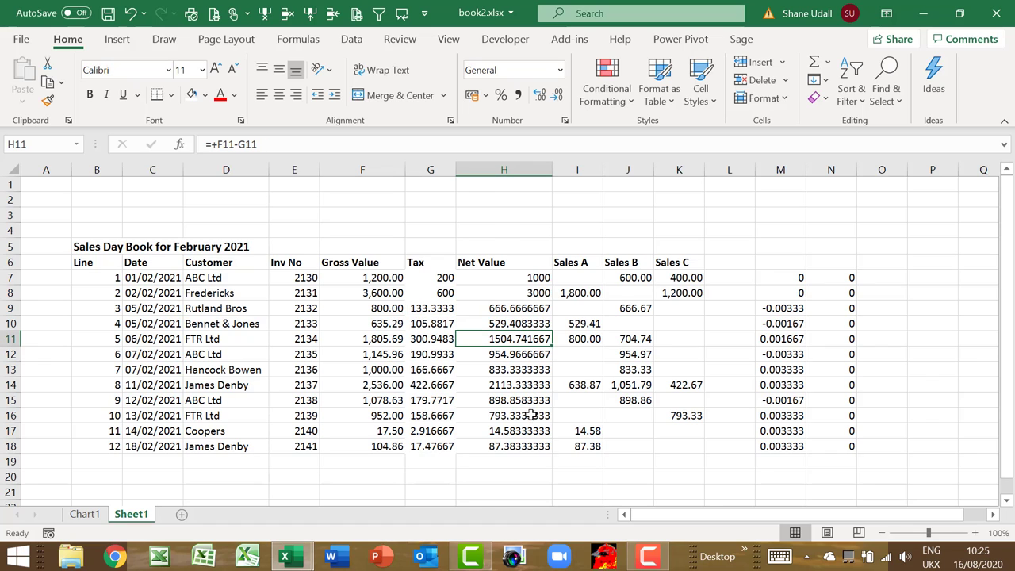
left_click(533, 416)
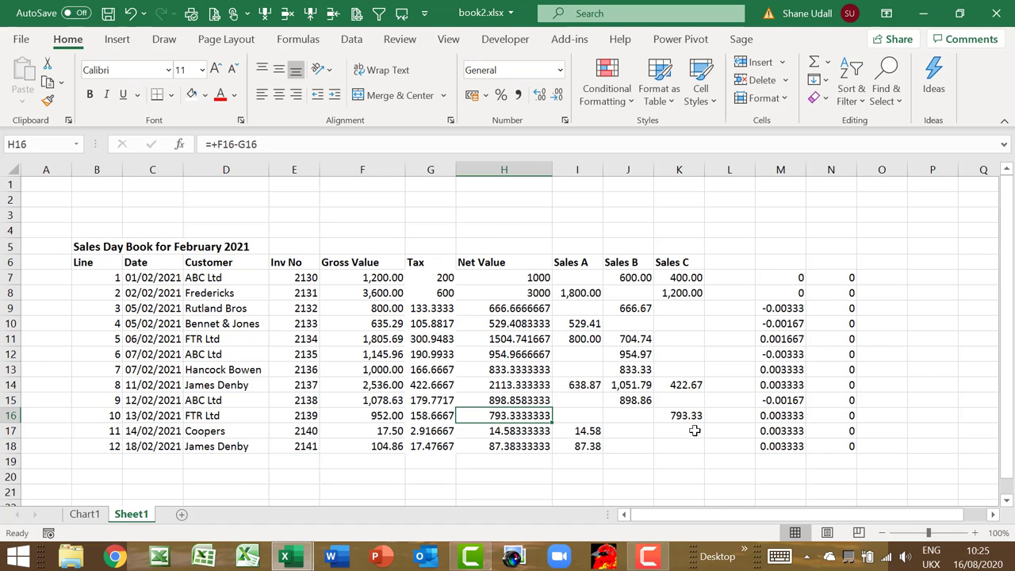
left_click(763, 371)
left_click(791, 426)
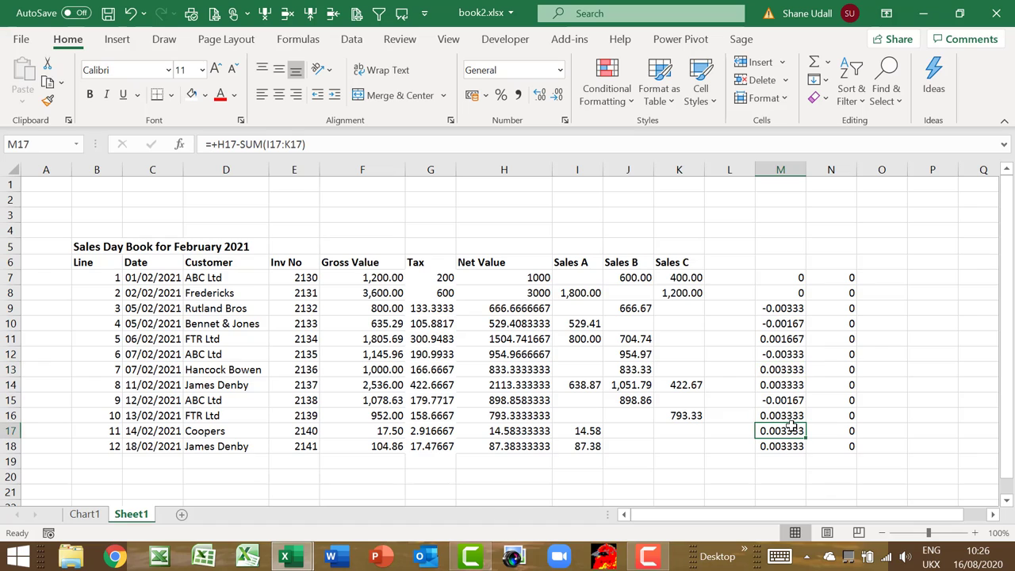
left_click(448, 277)
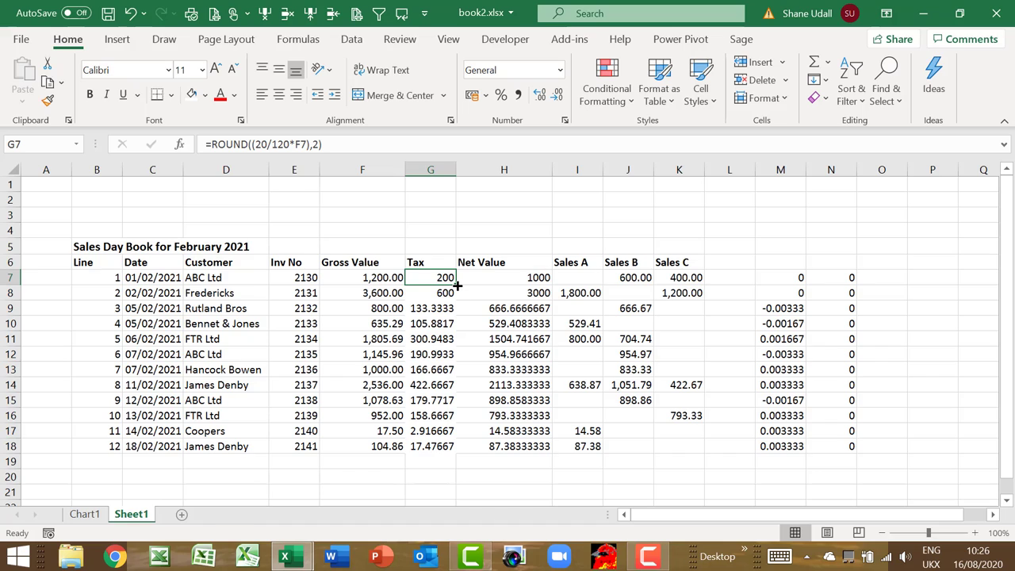
- Fill G7's rounded tax formula down to G18 and confirm the M checks read 0
left_click_drag(458, 285, 452, 447)
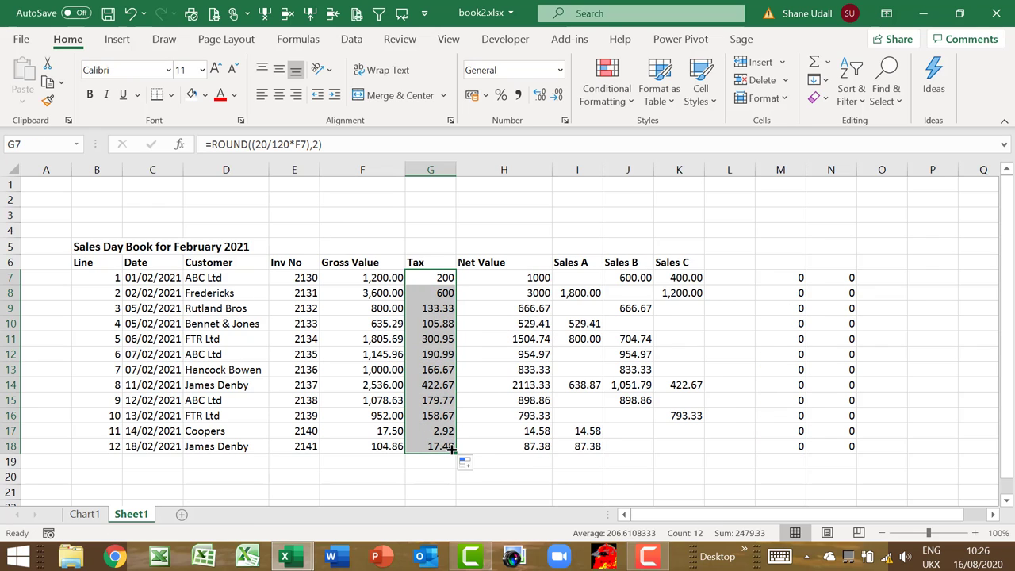
left_click(550, 414)
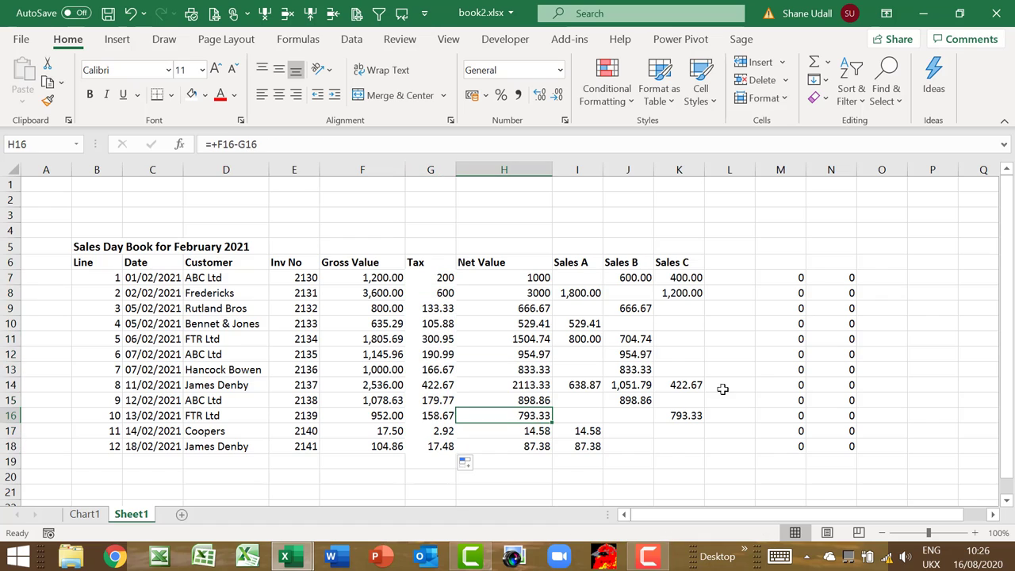
left_click(777, 369)
left_click(683, 294)
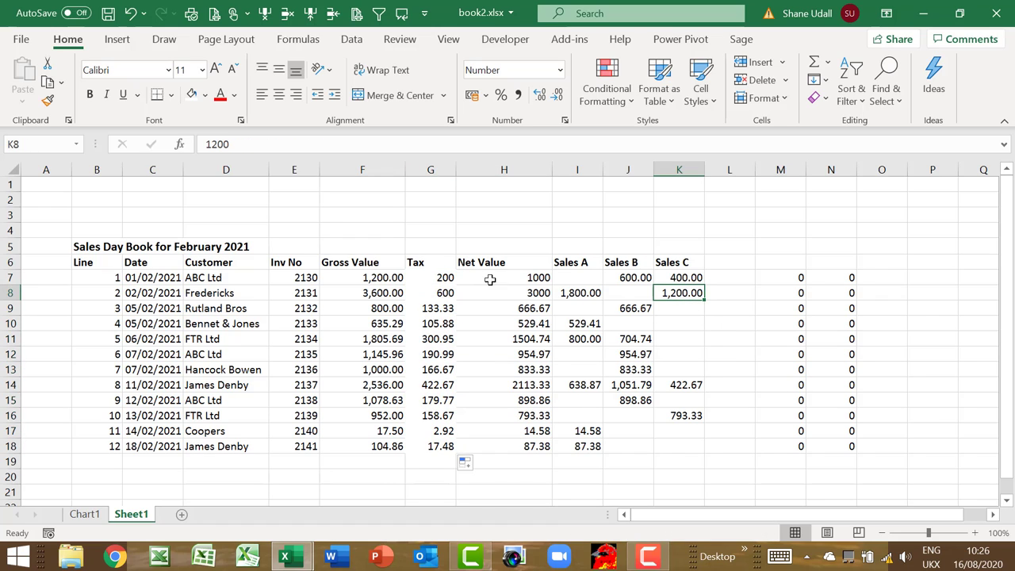
left_click(445, 277)
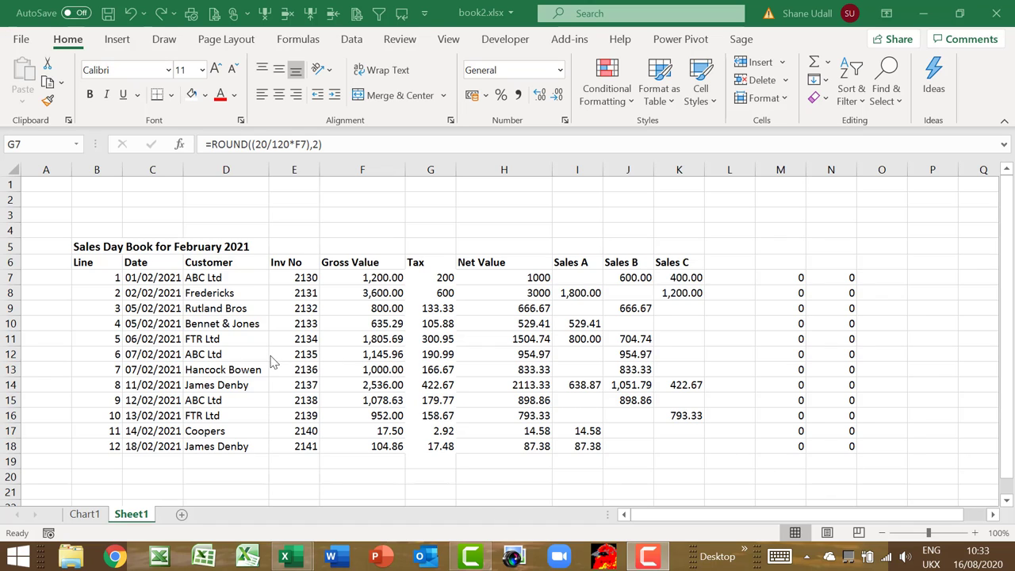
left_click(94, 262)
left_click_drag(94, 262, 668, 452)
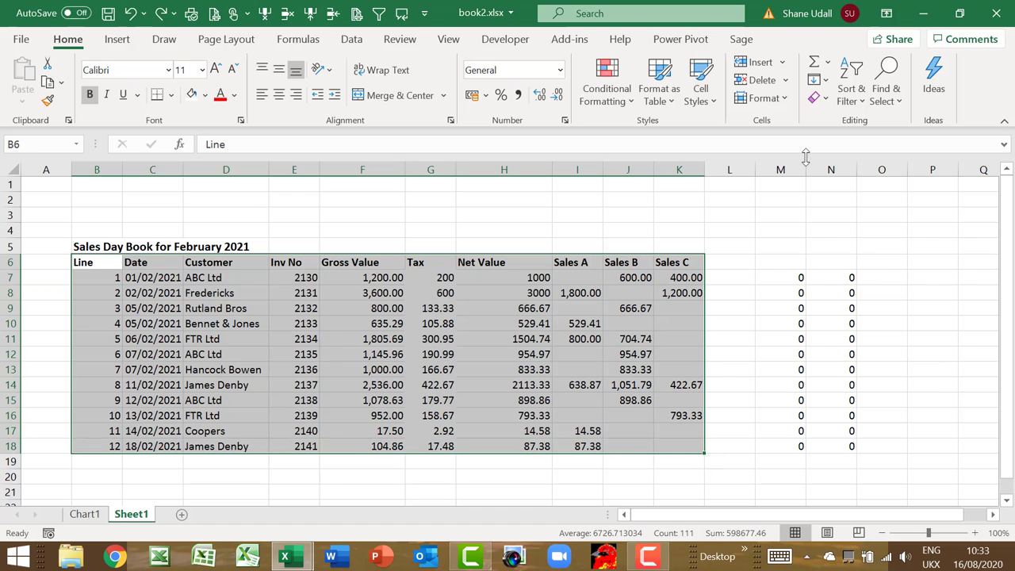
left_click(856, 88)
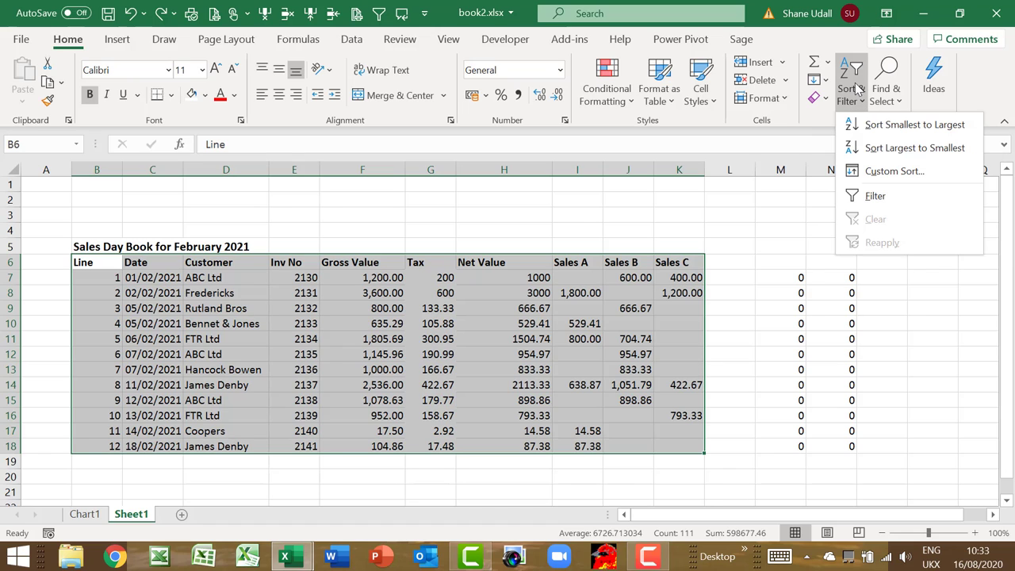
left_click(873, 197)
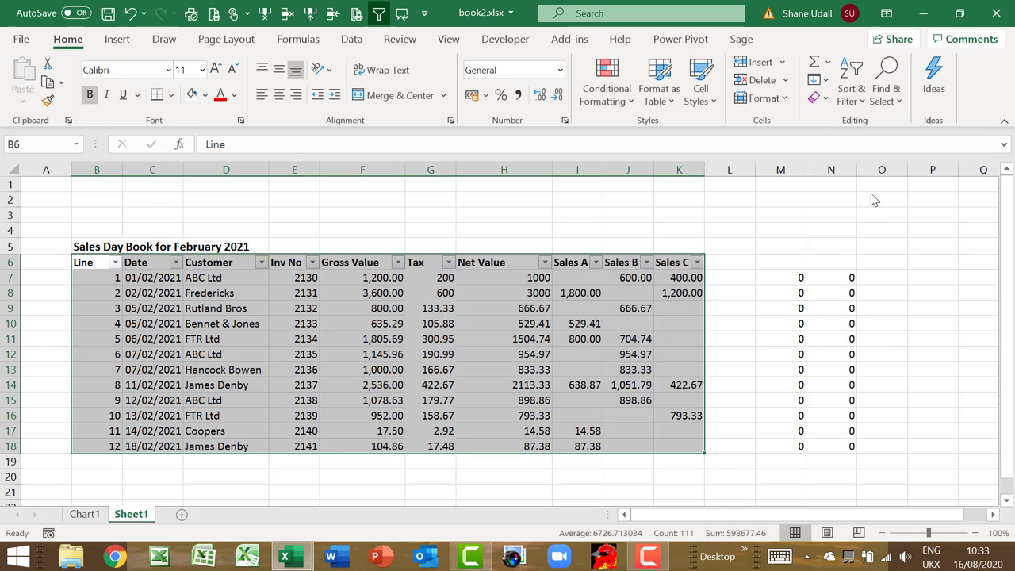
left_click(587, 352)
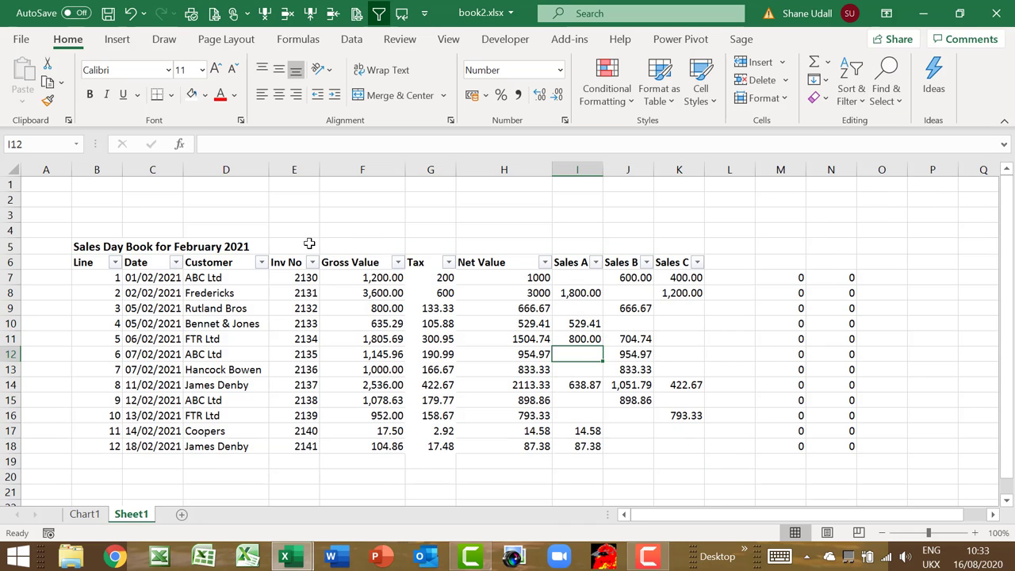
left_click(146, 262)
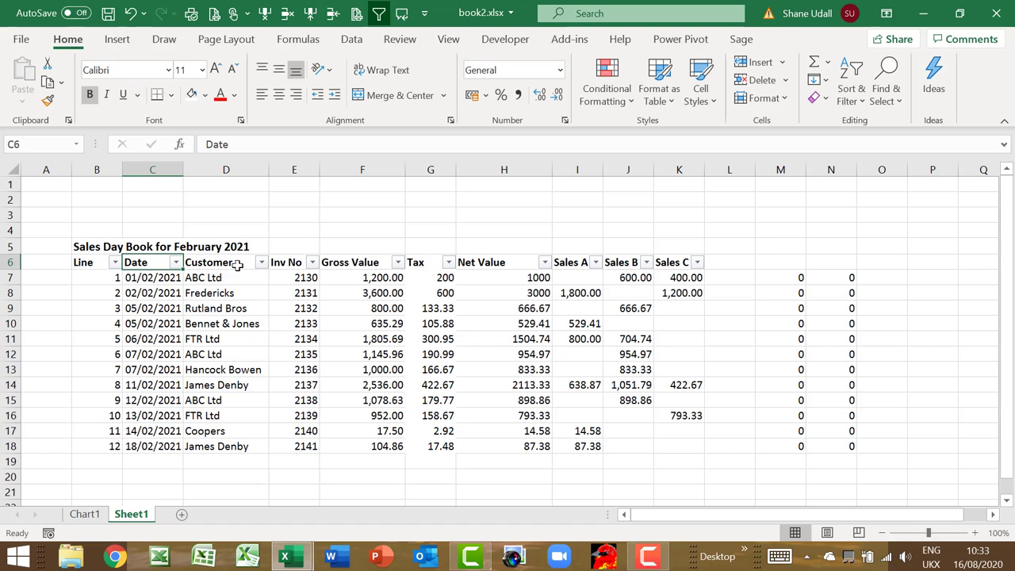
left_click(237, 266)
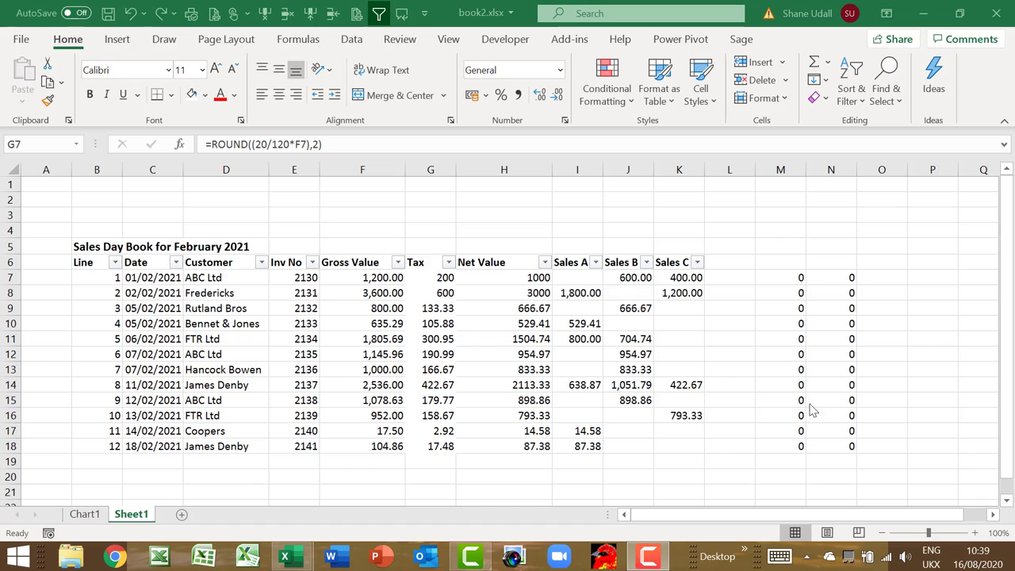
- Enter =SUBTOTAL(9,F7:F18) in F4 to total gross value as 14875.93
left_click(341, 229)
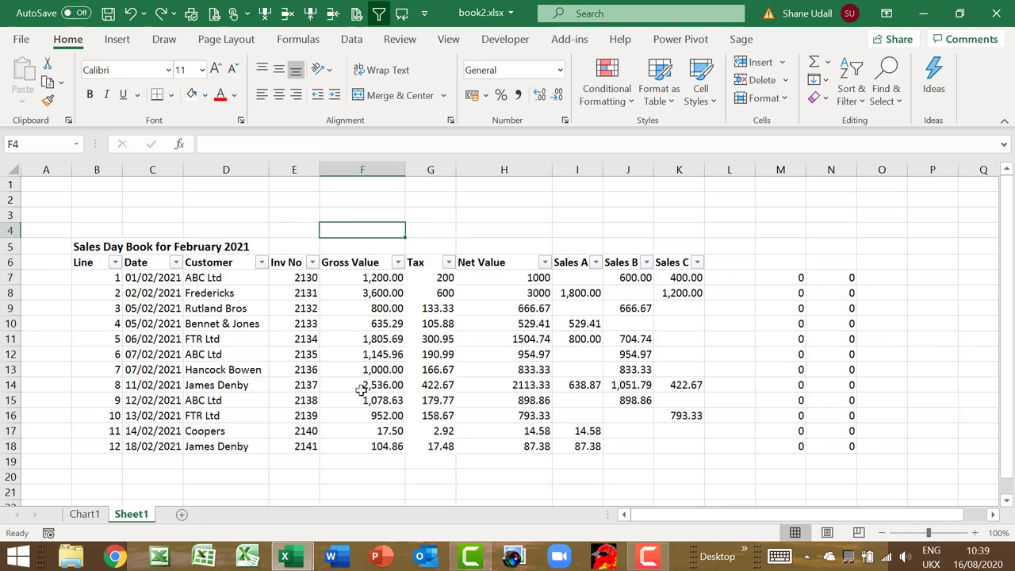
type("=SUBT")
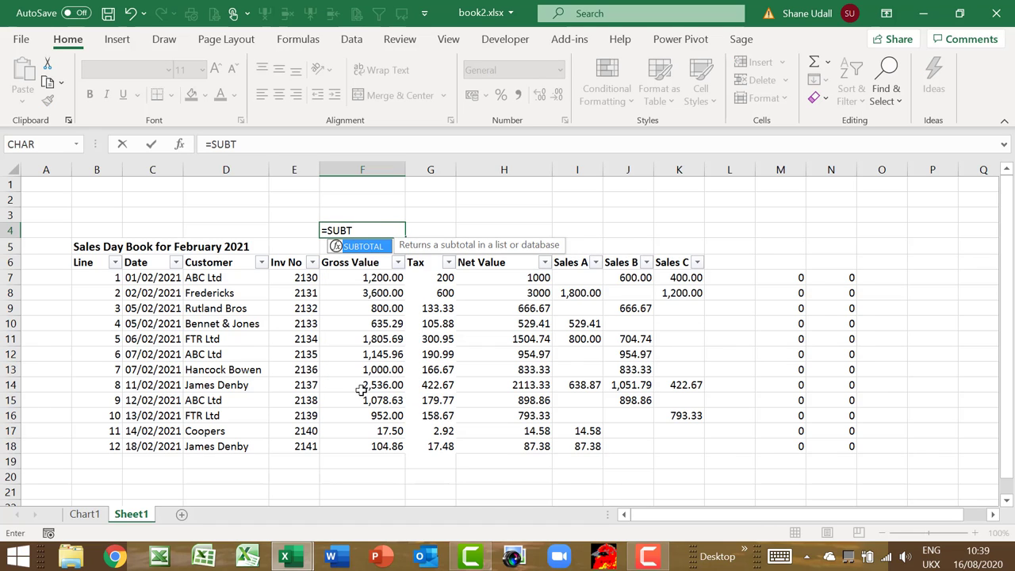
type("OTAL(")
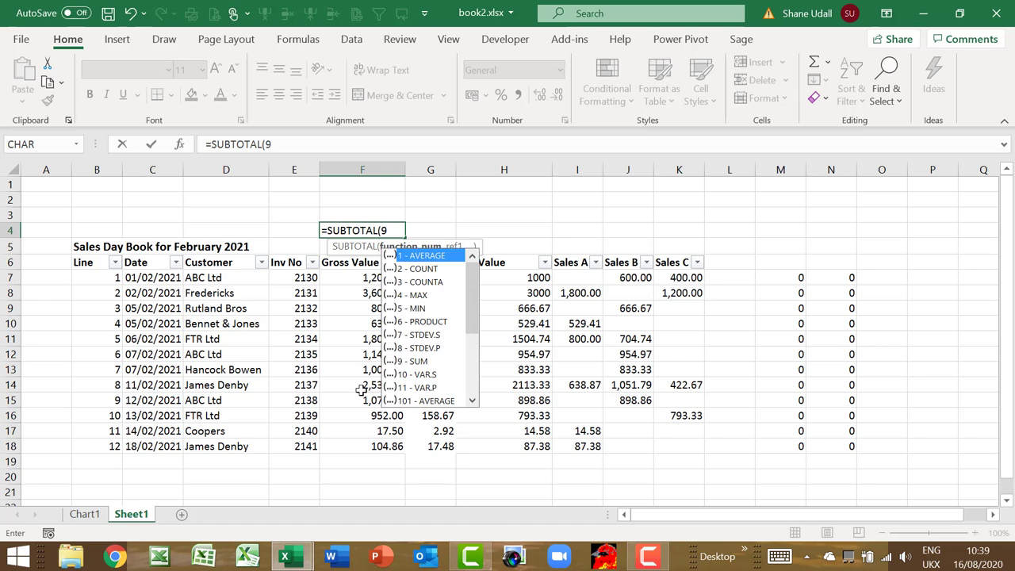
type("9,")
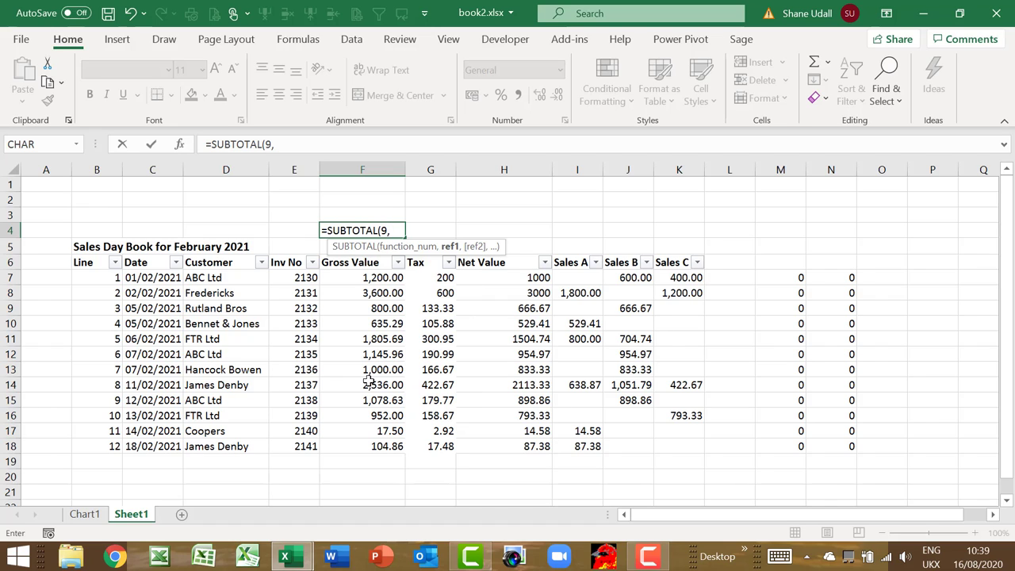
left_click_drag(384, 276, 381, 447)
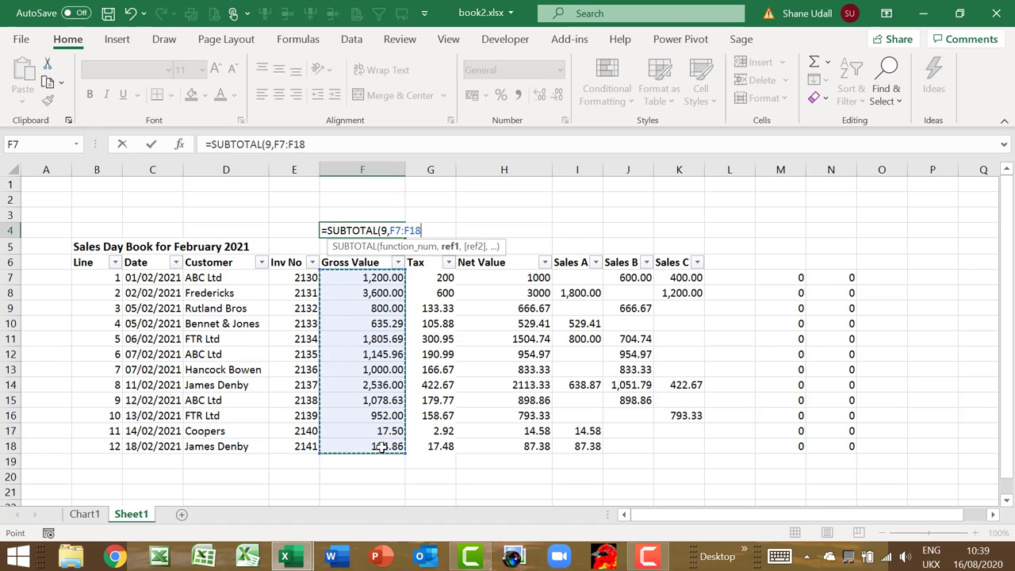
type(")")
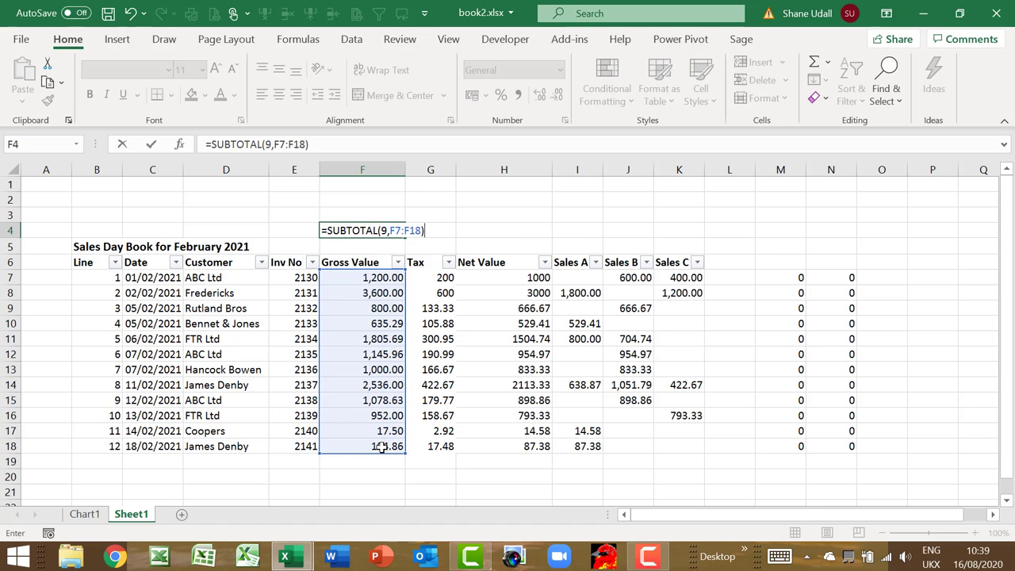
key("Return")
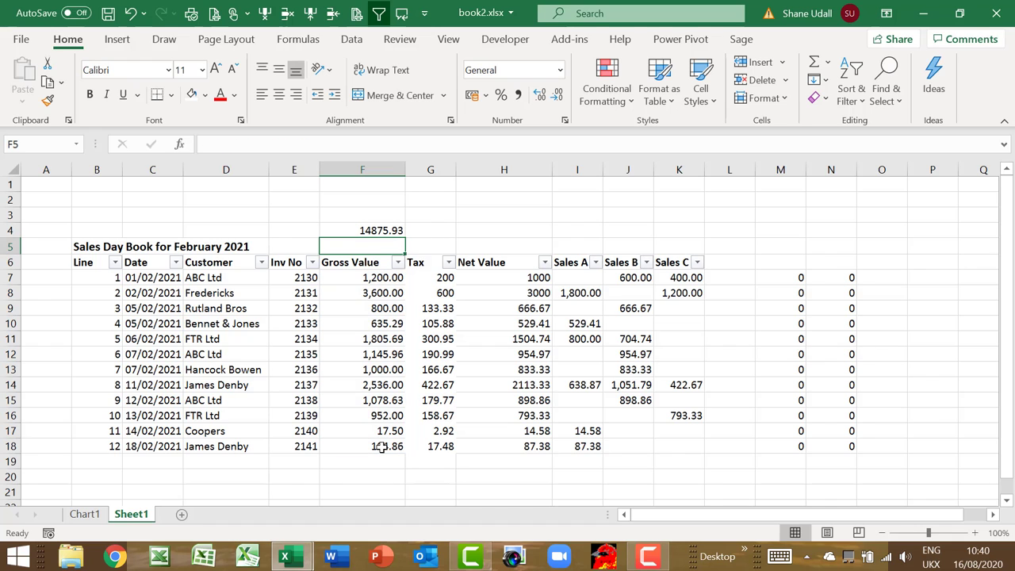
- Fill F4's SUBTOTAL right to K4, giving tax 2479.33 and net 12396.6
left_click(369, 230)
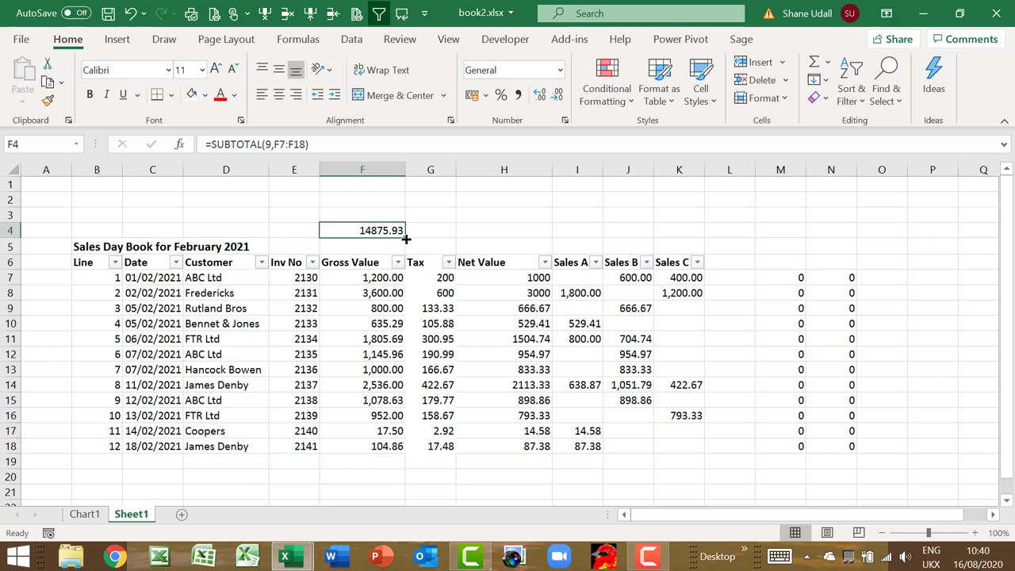
left_click_drag(405, 239, 680, 262)
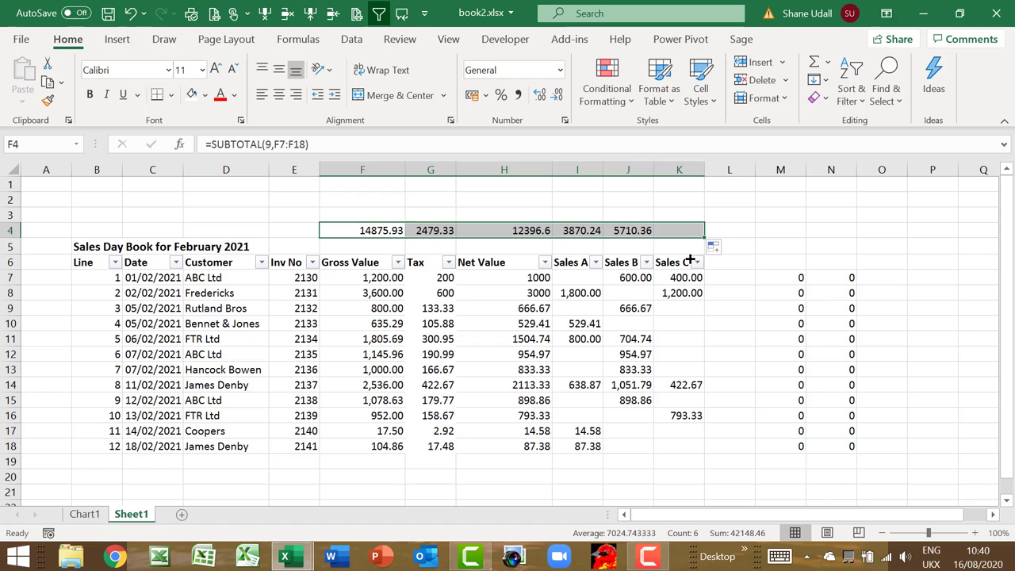
left_click(386, 230)
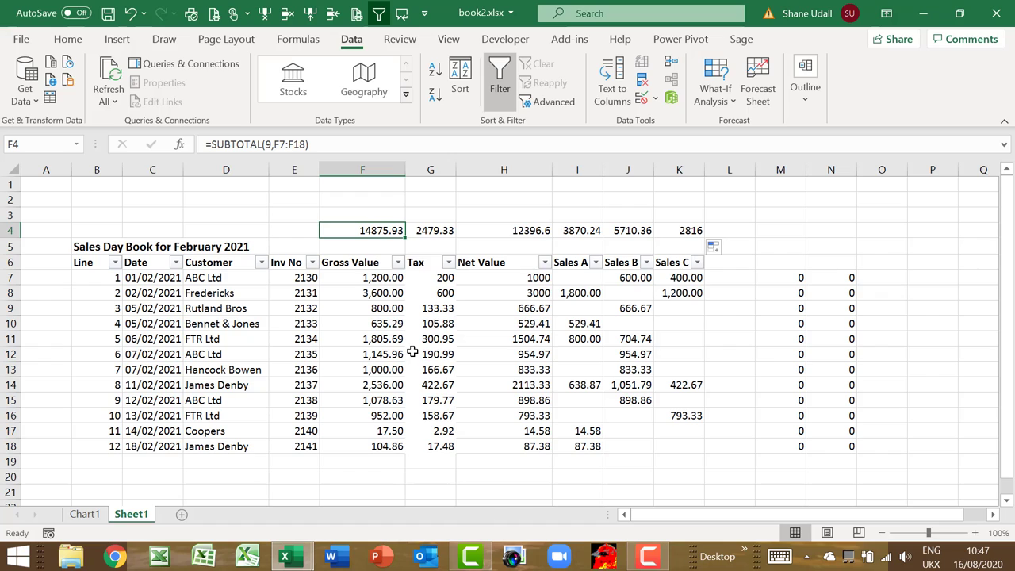
- Give E2 List data validation with source =$D$7:$D$18
left_click(304, 197)
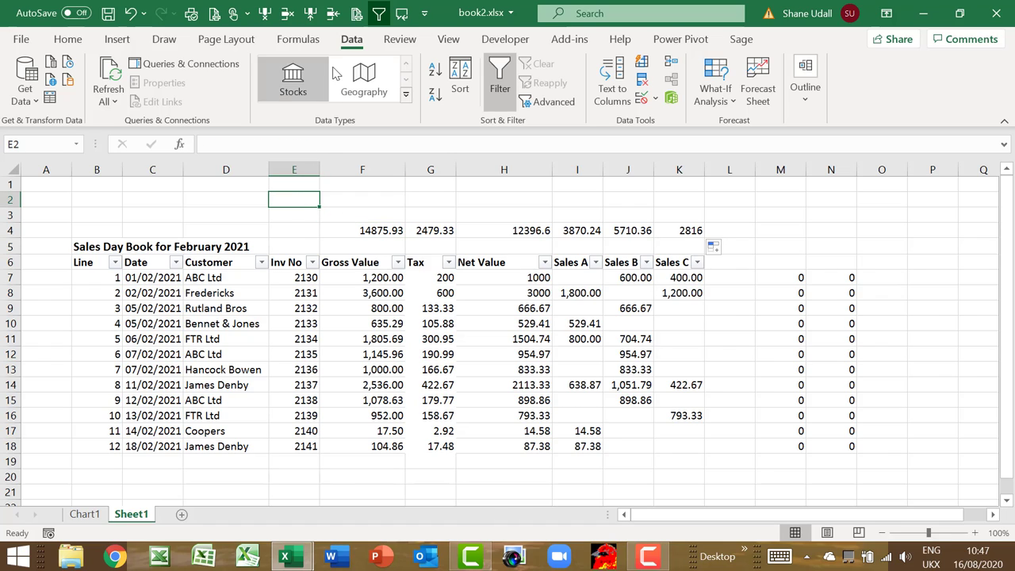
left_click(640, 98)
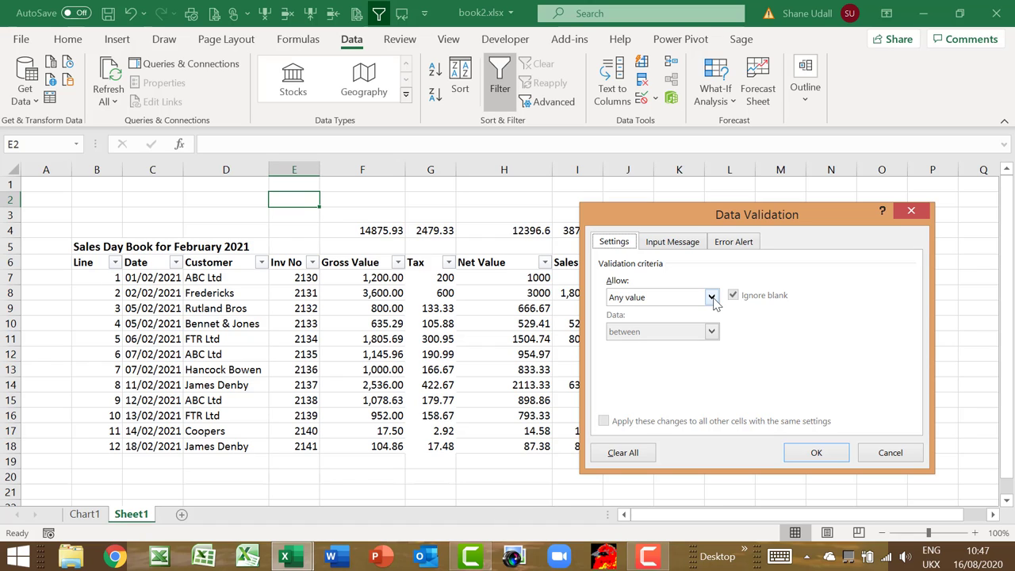
left_click(711, 297)
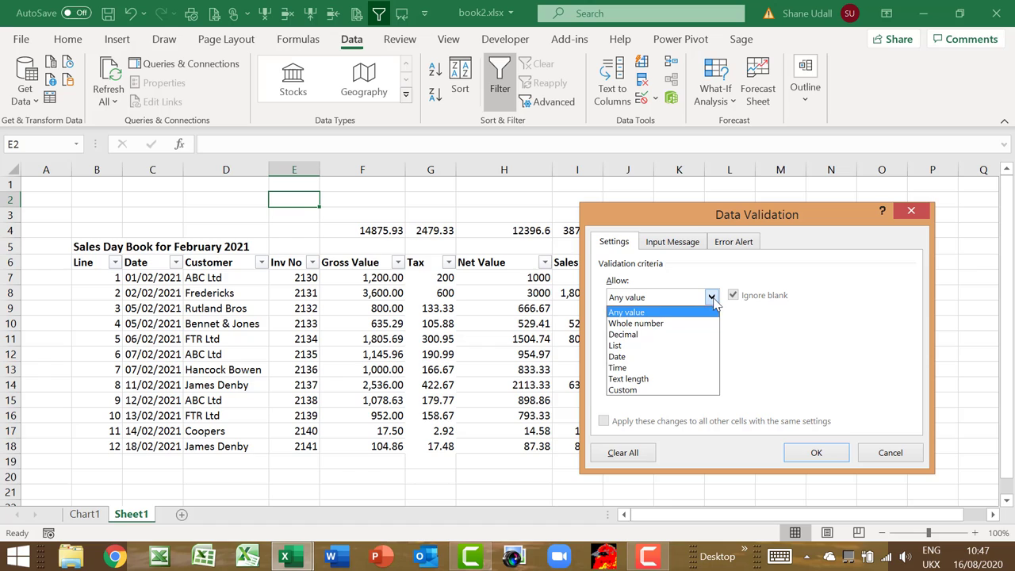
left_click(623, 347)
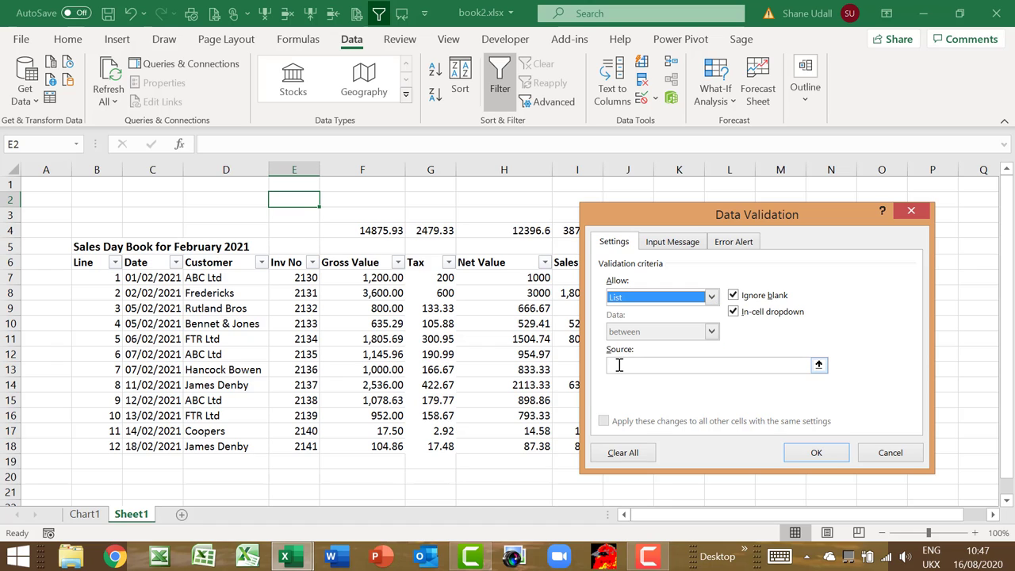
left_click(622, 364)
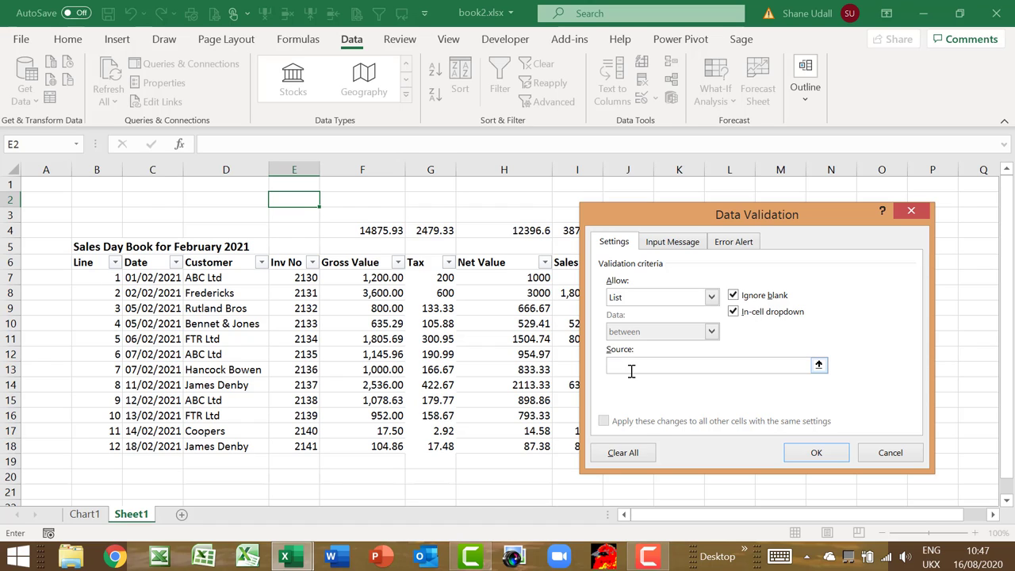
left_click(204, 279)
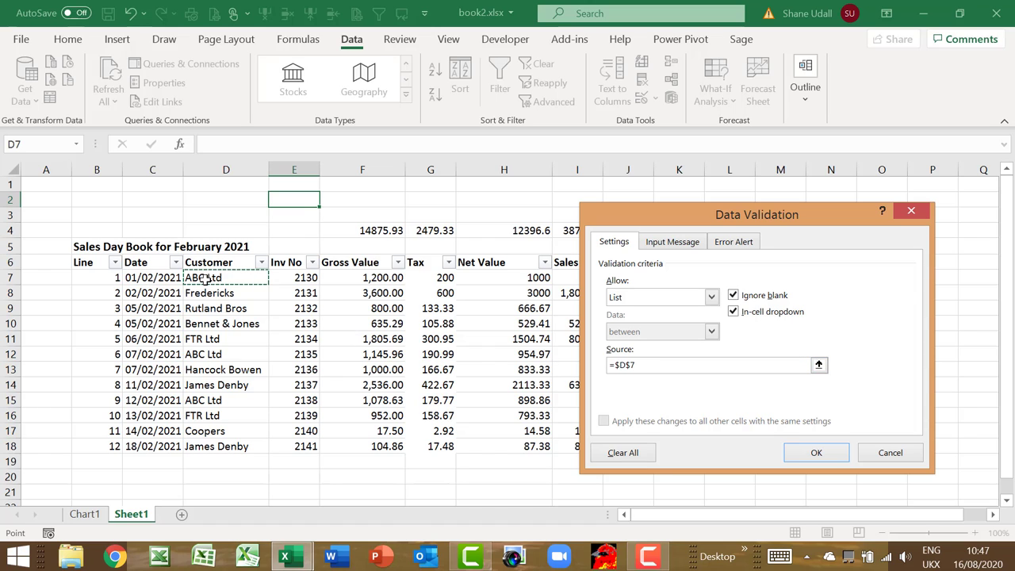
left_click_drag(205, 279, 206, 444)
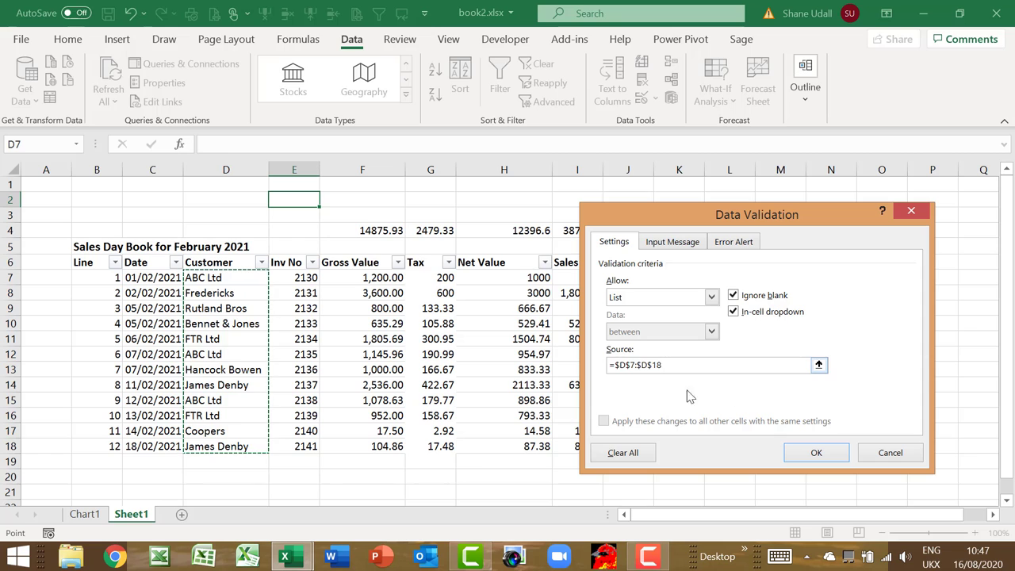
left_click(823, 457)
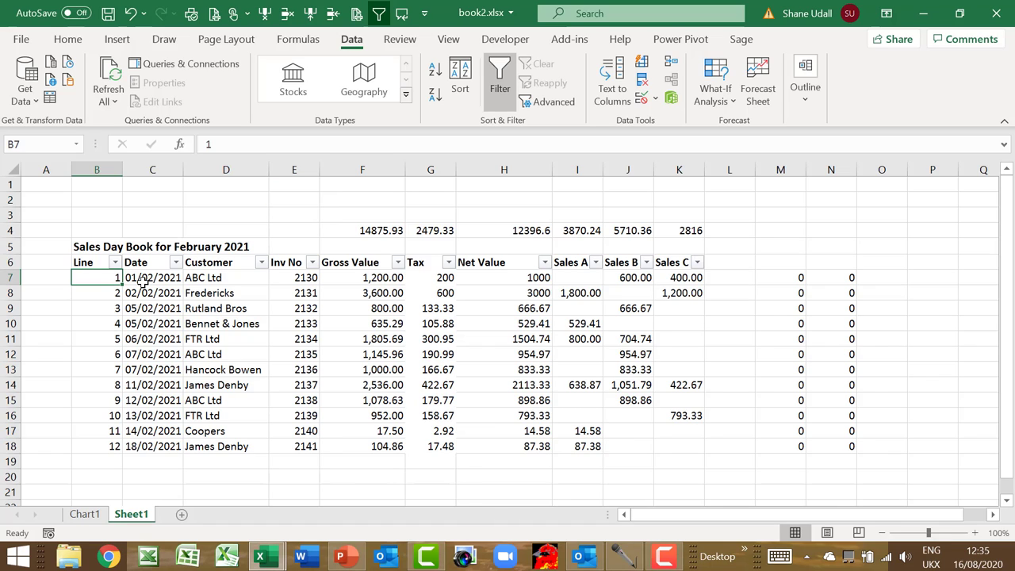
- Choose ABC Ltd from the customer dropdown in E2
left_click(304, 203)
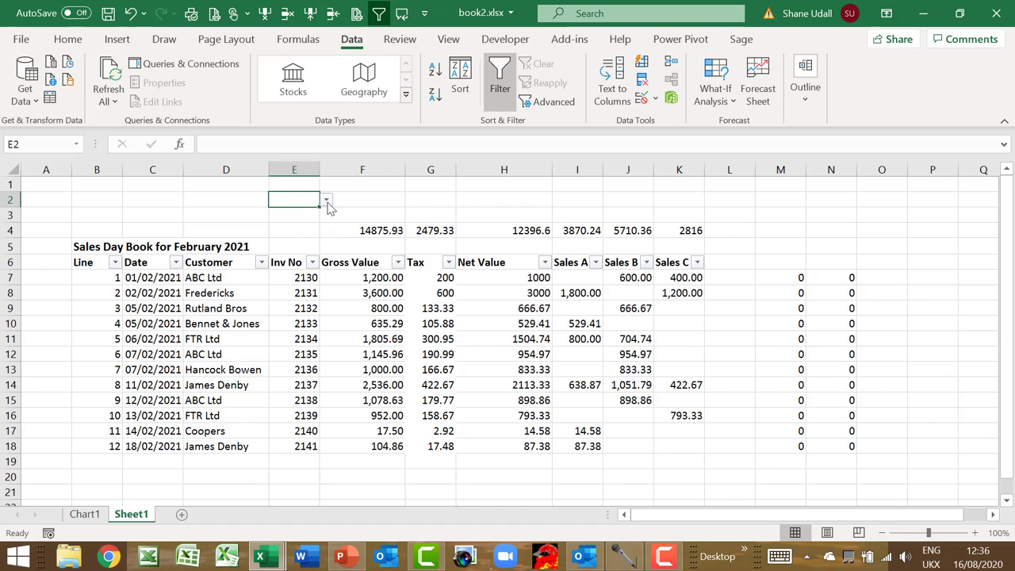
left_click(326, 201)
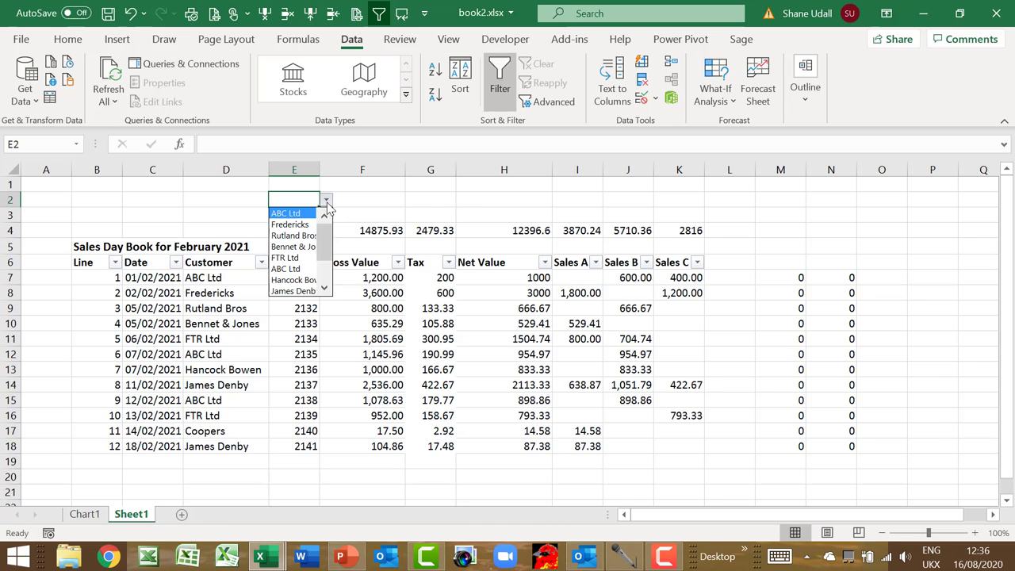
left_click(287, 213)
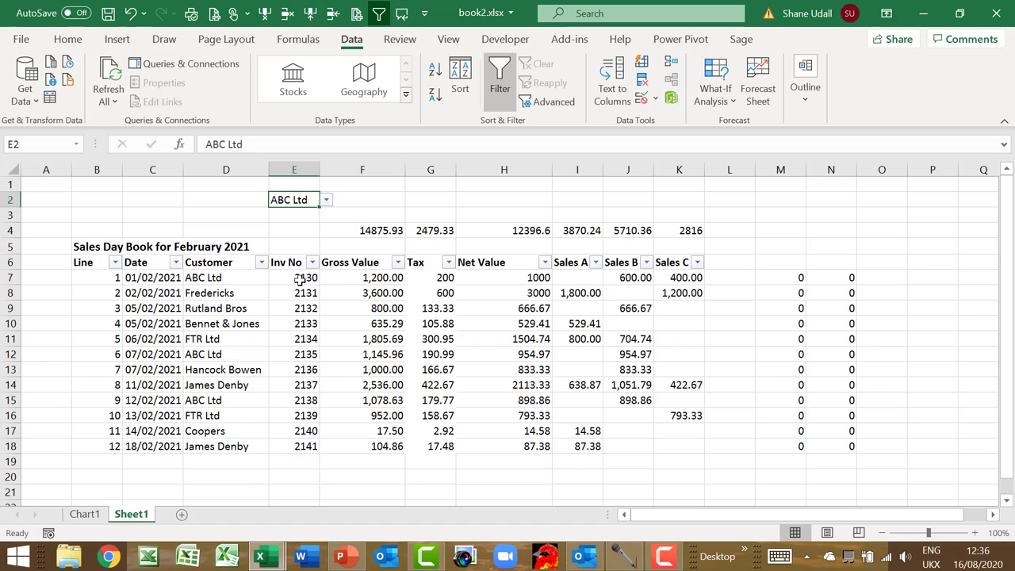
left_click(347, 199)
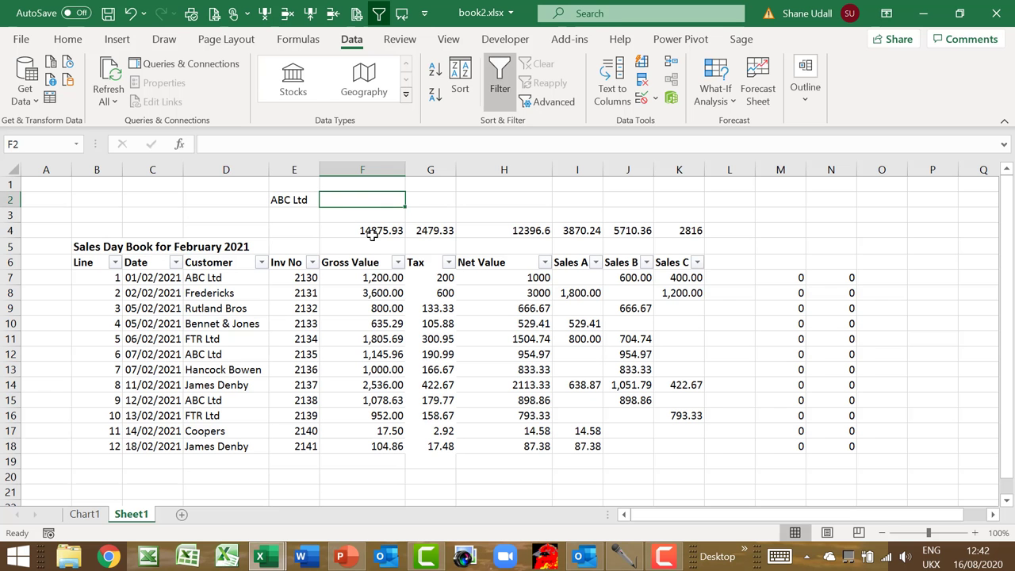
- Enter =SUMIF(D7:D18,E2,F7:F18) in F2, returning 3424.59 for ABC Ltd
type("=S")
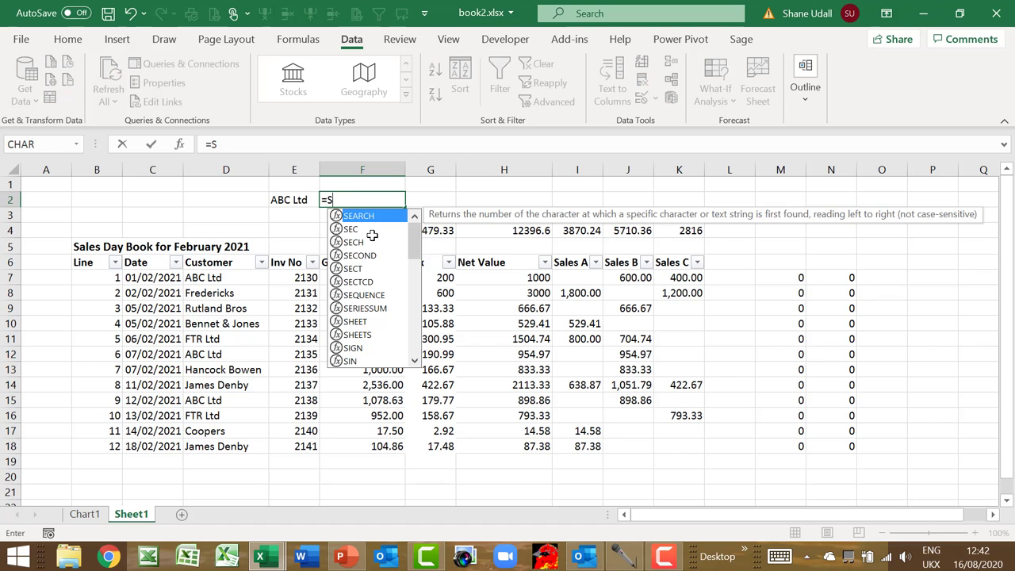
type("UMIF")
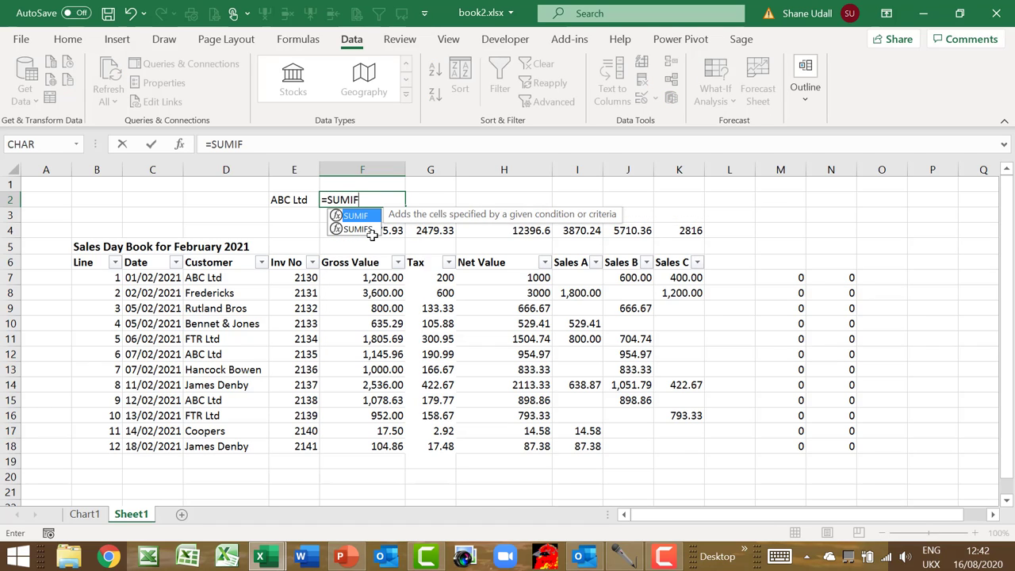
type("(")
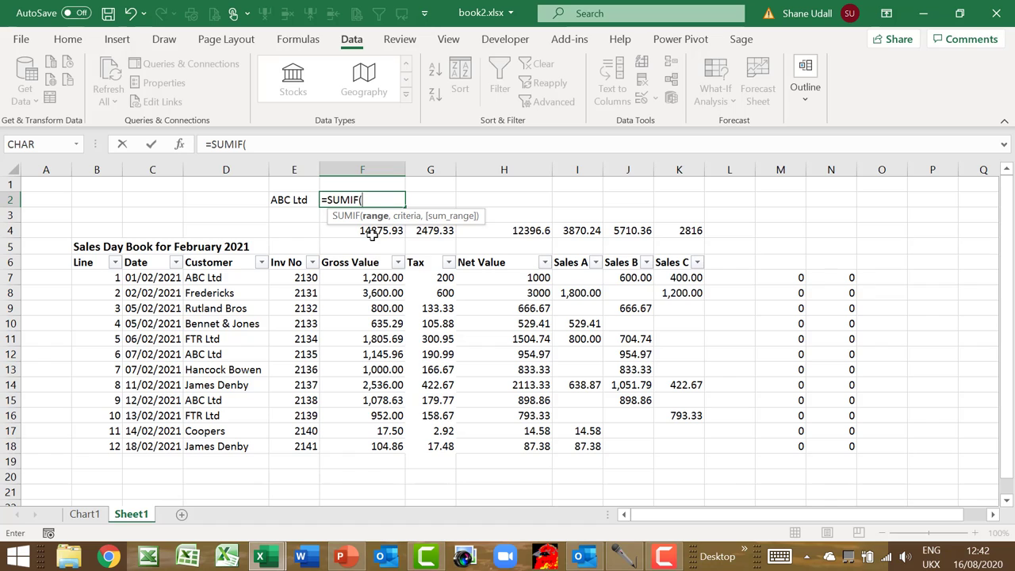
left_click_drag(208, 275, 208, 440)
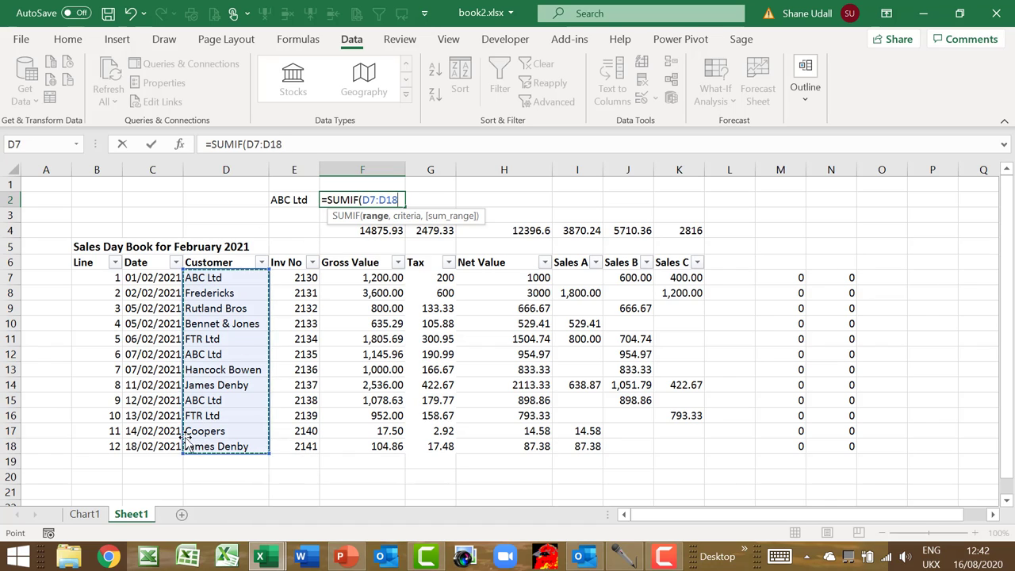
type(",")
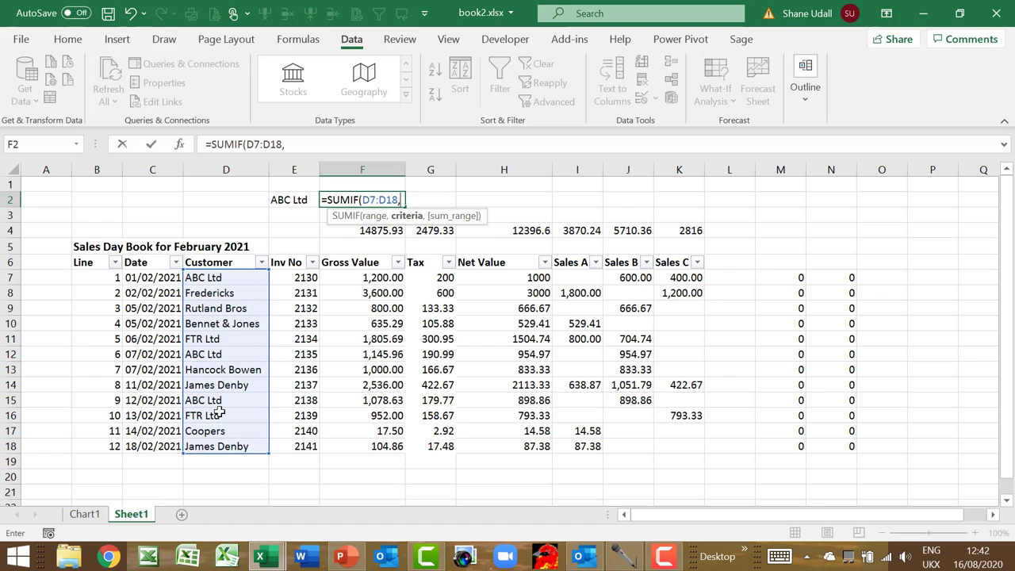
left_click(288, 198)
type(",")
left_click_drag(369, 277, 365, 446)
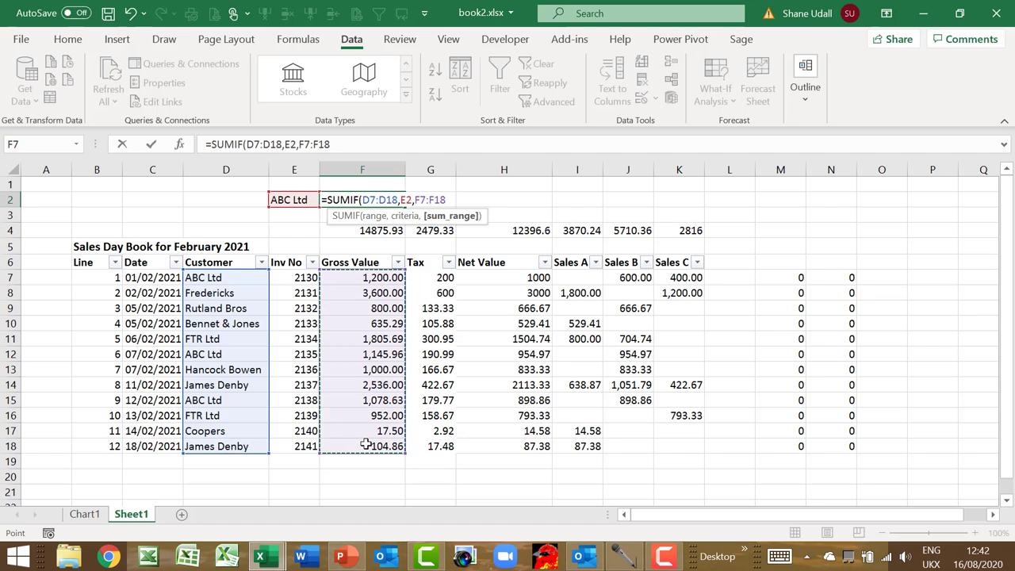
type(")")
key("Return")
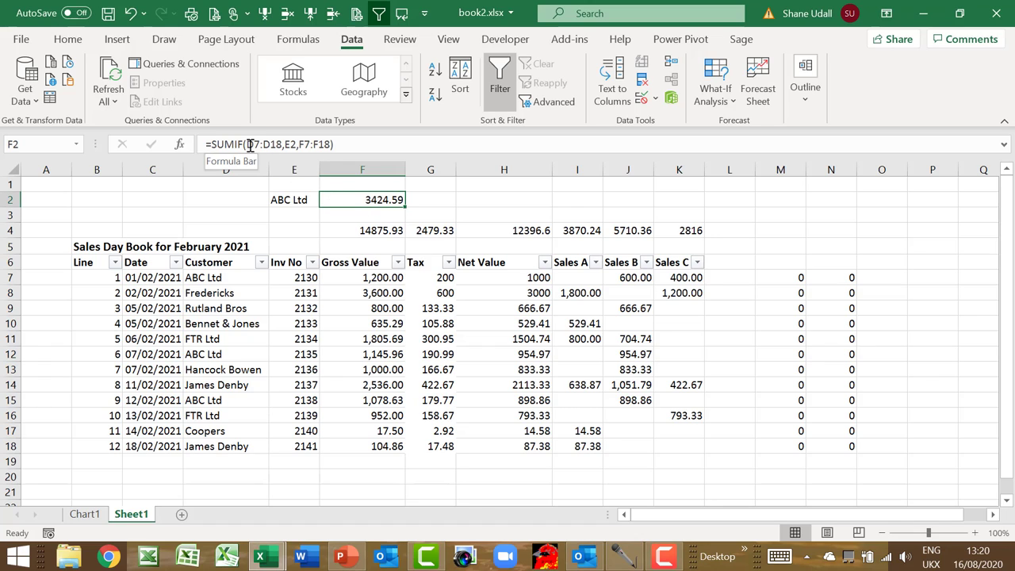
- Change F2's formula to =SUMIF($D$7:$D$18,$E$2,F7:F18)
left_click_drag(247, 145, 269, 145)
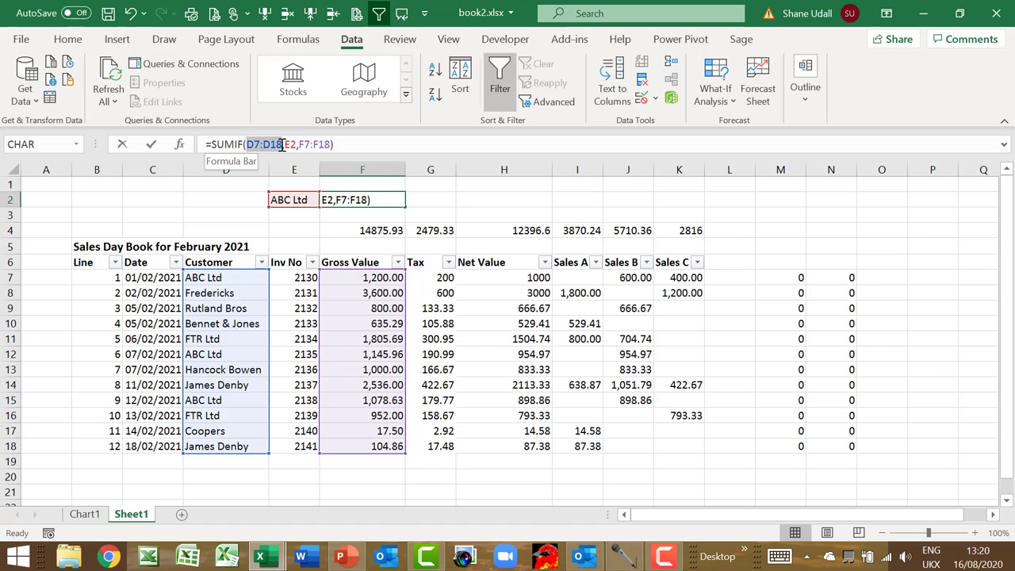
left_click_drag(281, 146, 282, 145)
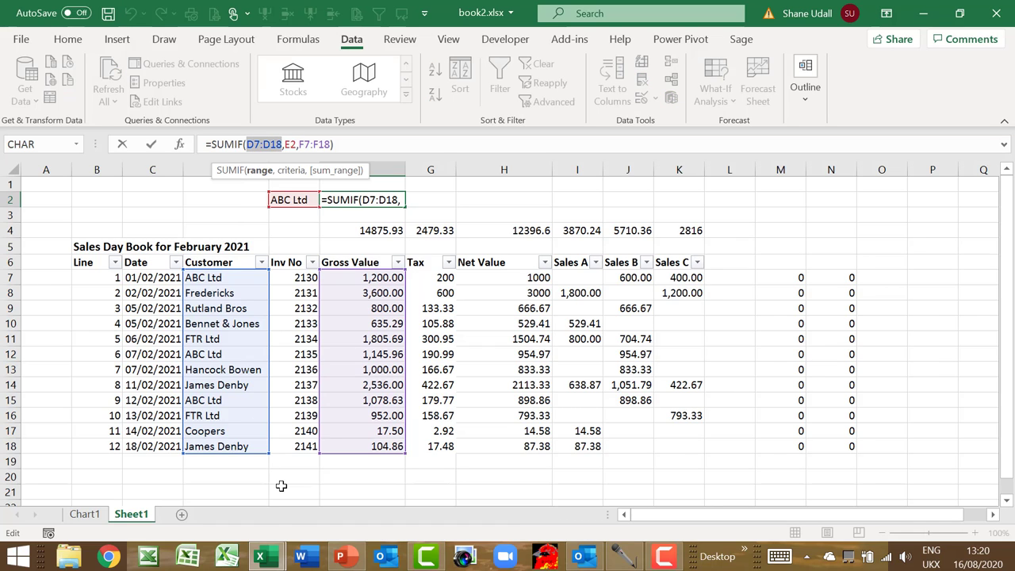
key("F4")
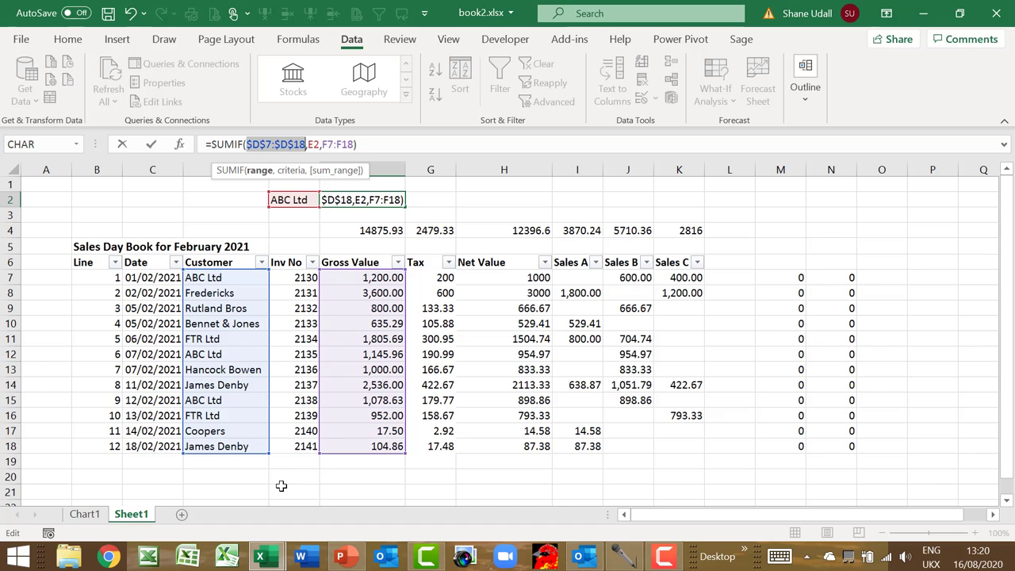
left_click(309, 145)
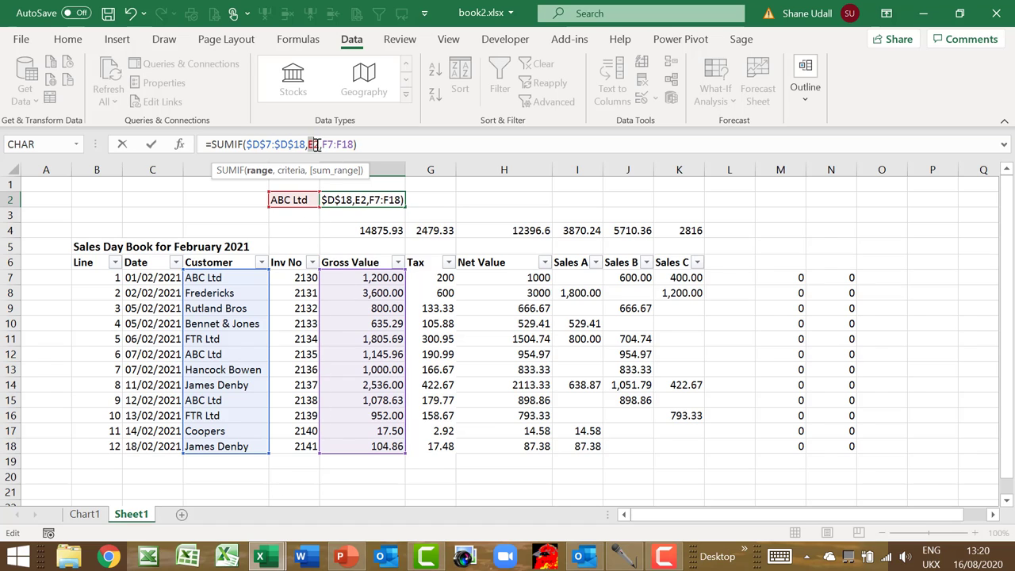
left_click(320, 144)
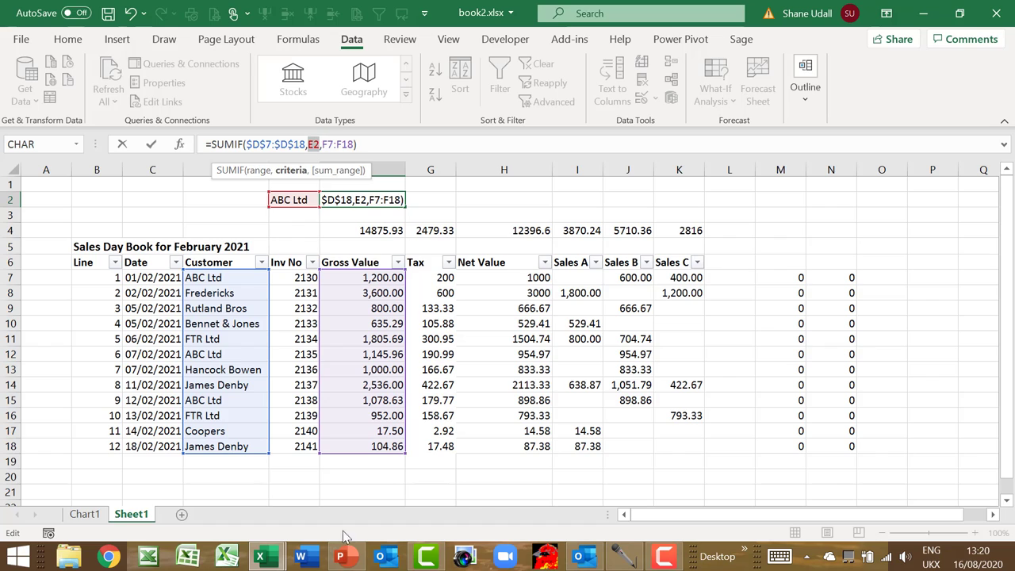
key("F4")
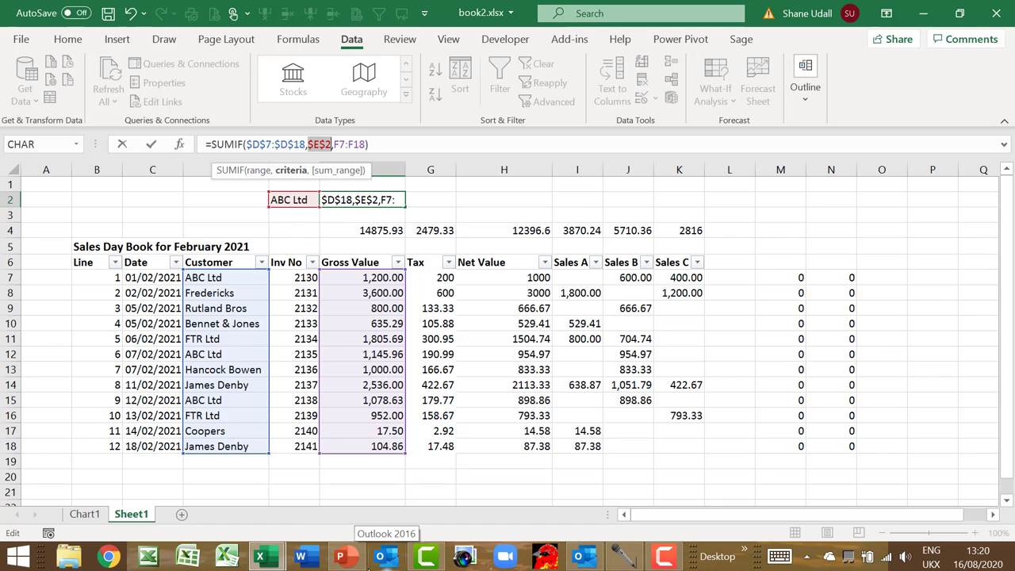
key("Return")
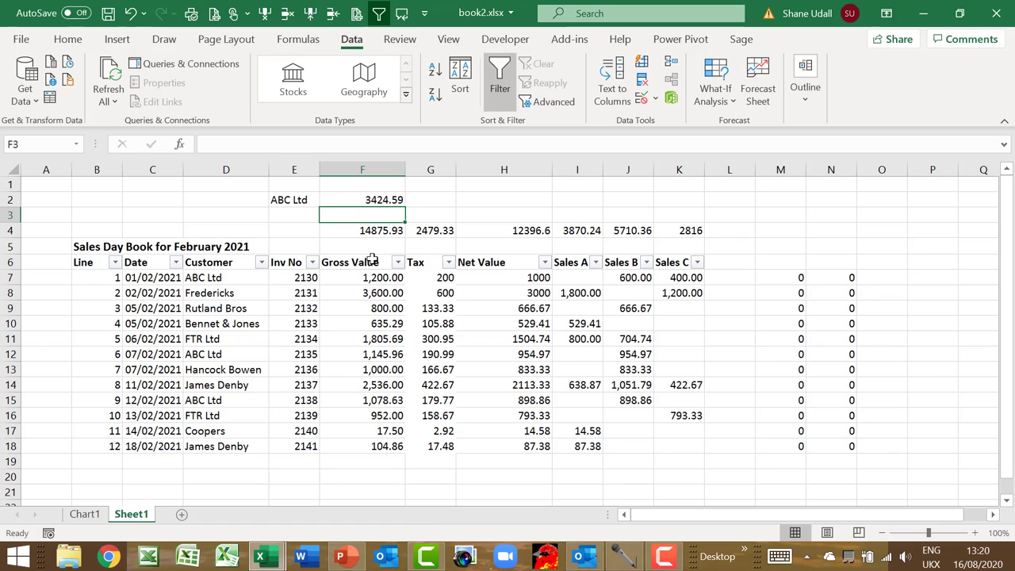
left_click(384, 201)
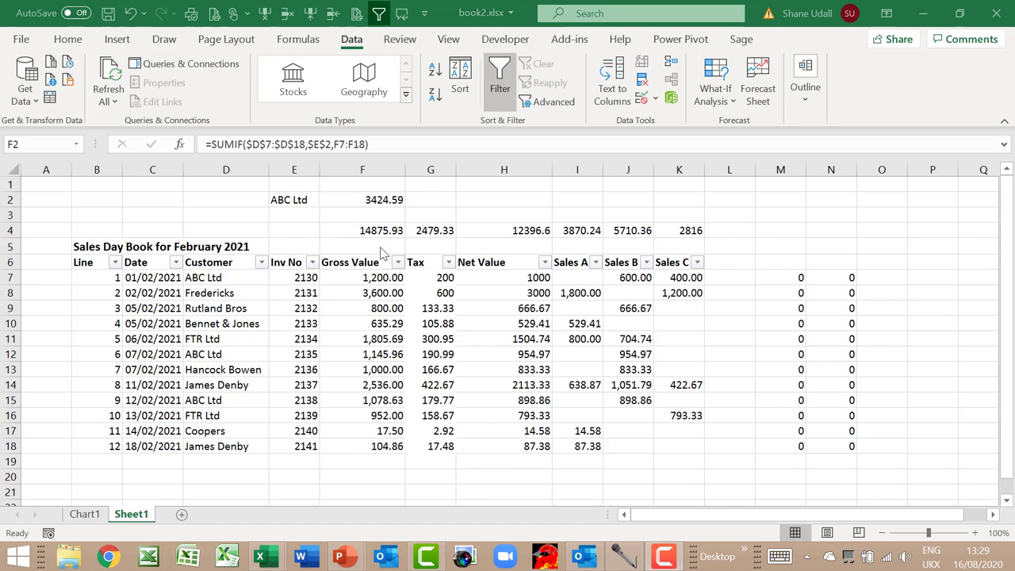
left_click(376, 200)
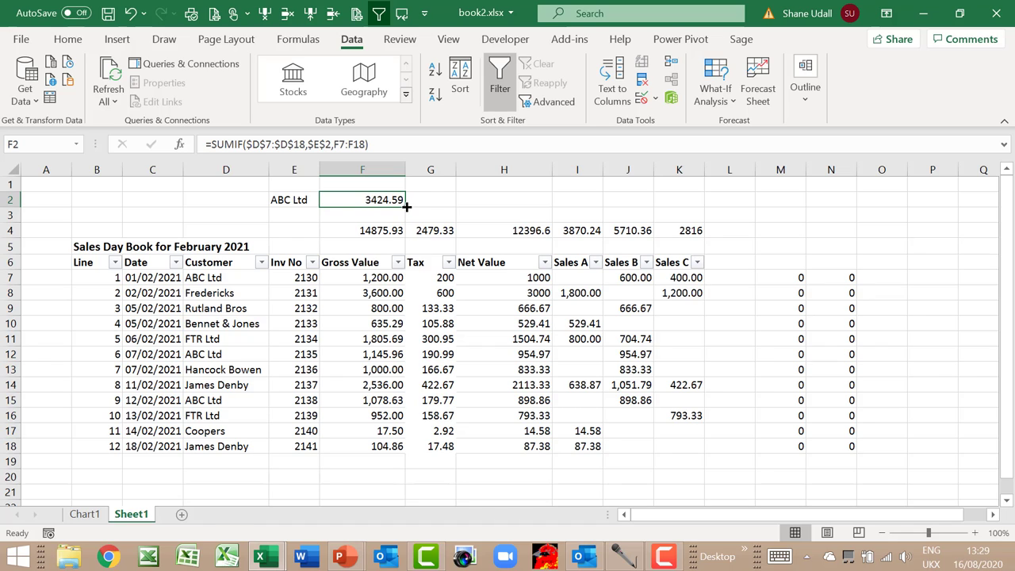
left_click_drag(406, 206, 692, 222)
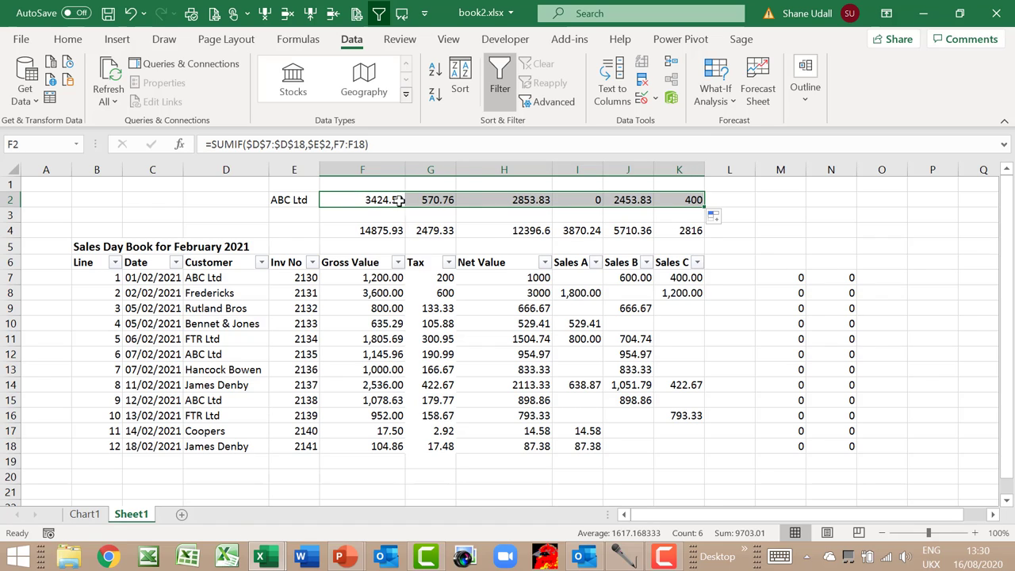
left_click(360, 200)
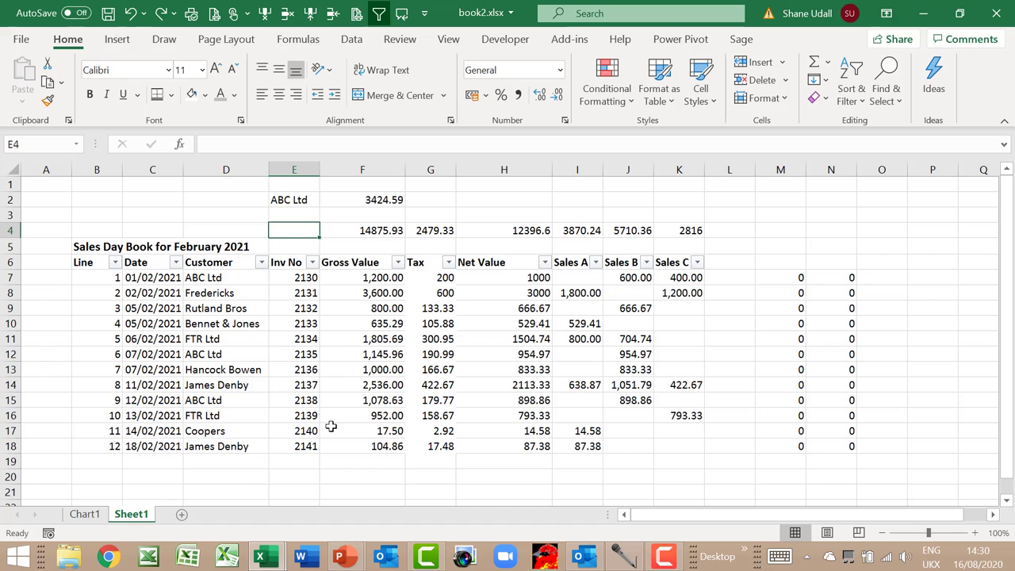
- Label E4 'Filtered Totals' and hide the worksheet gridlines
type("Fil")
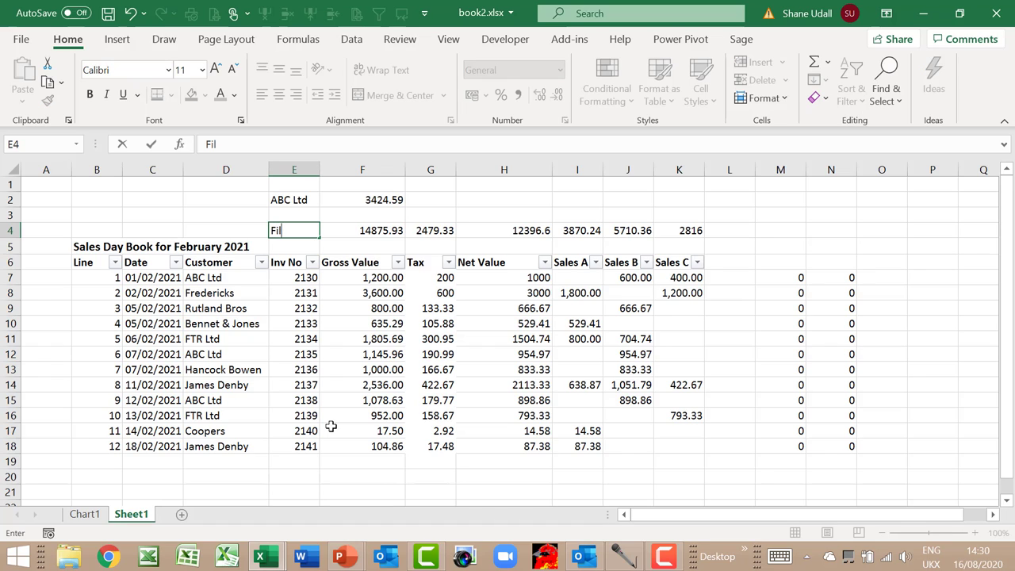
type("tered Totals")
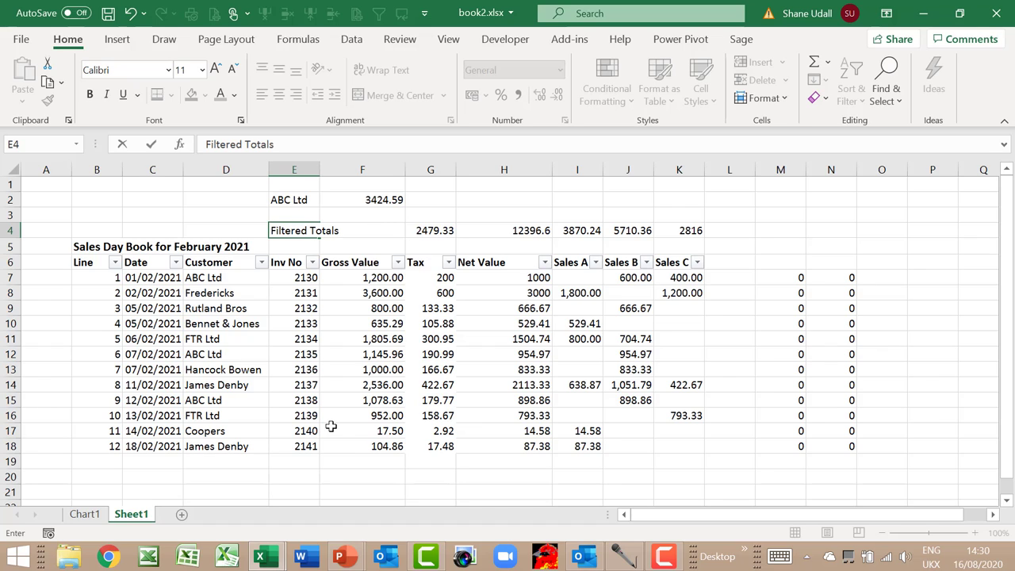
left_click(336, 428)
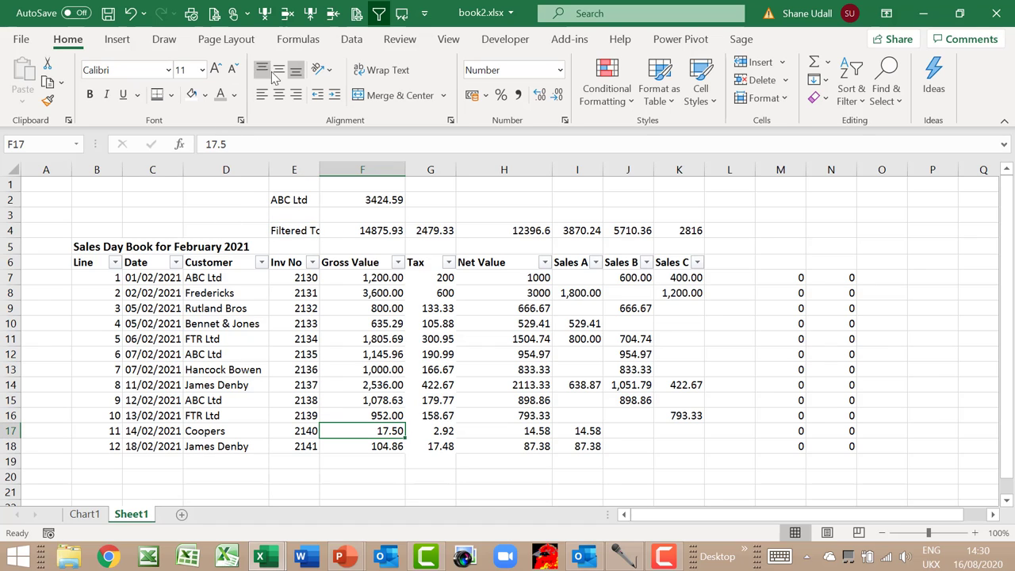
left_click(226, 39)
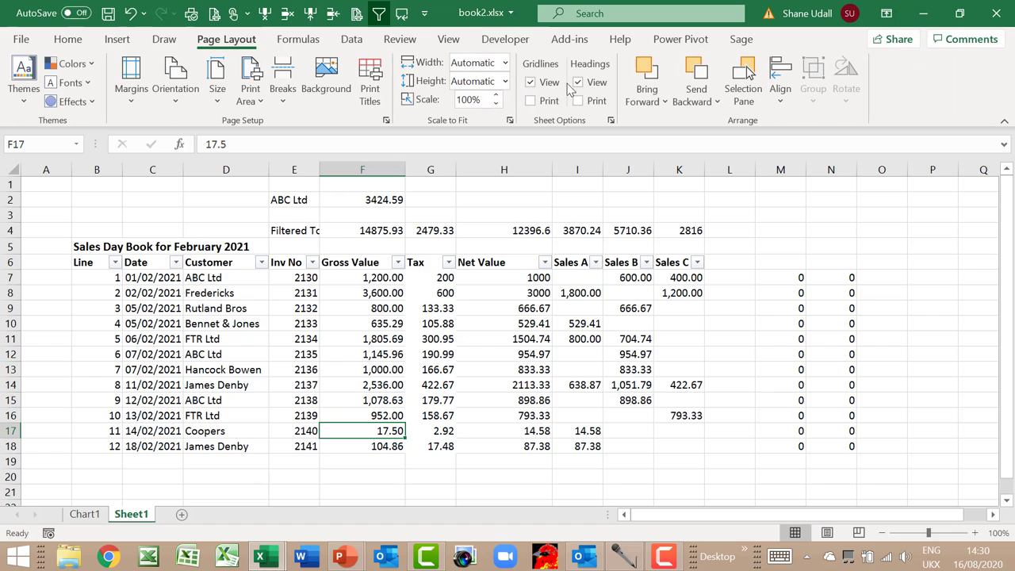
left_click(541, 85)
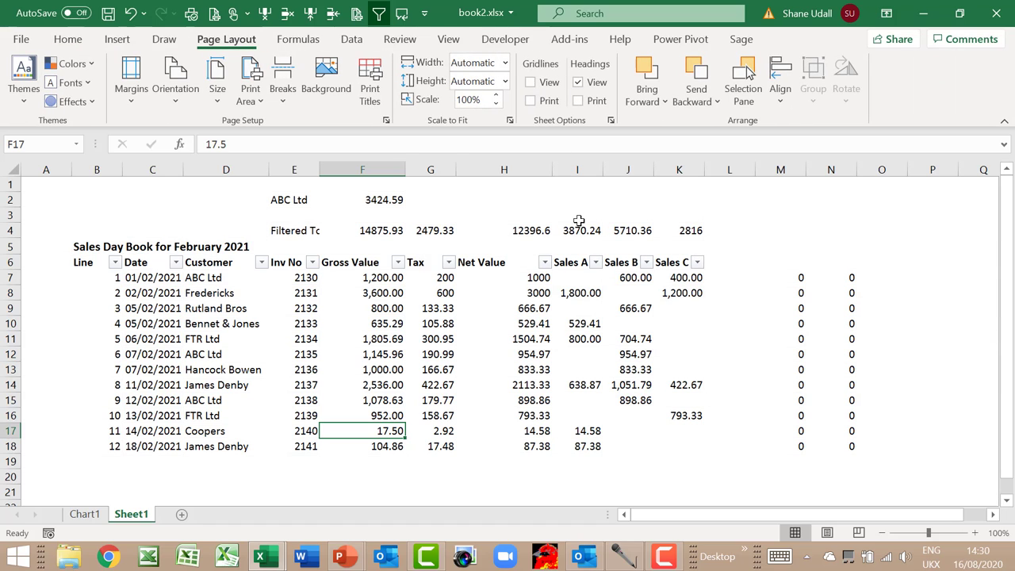
left_click_drag(282, 199, 686, 231)
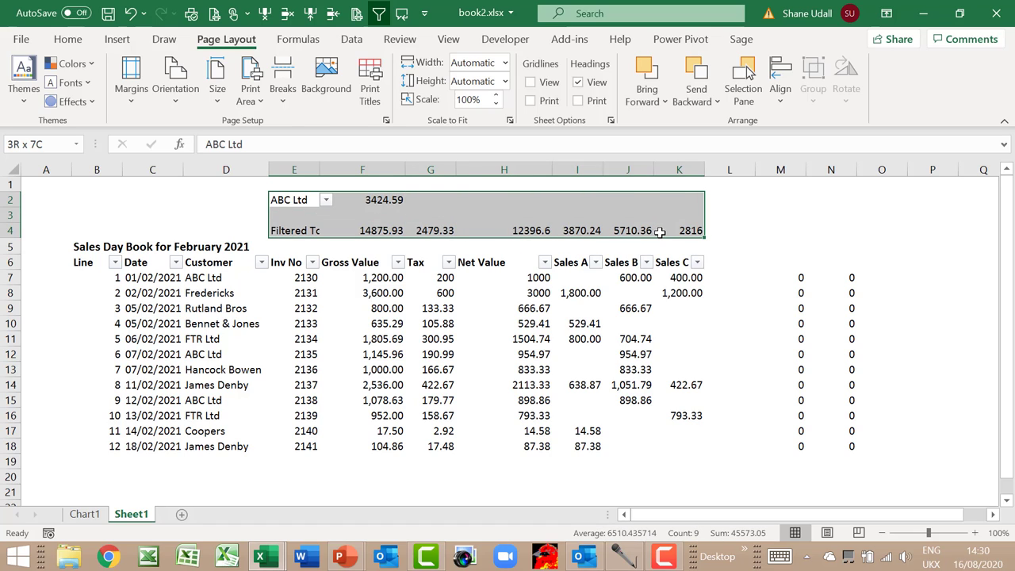
- Make the E2:K4 totals block bold and colour columns M and N grey
left_click(68, 39)
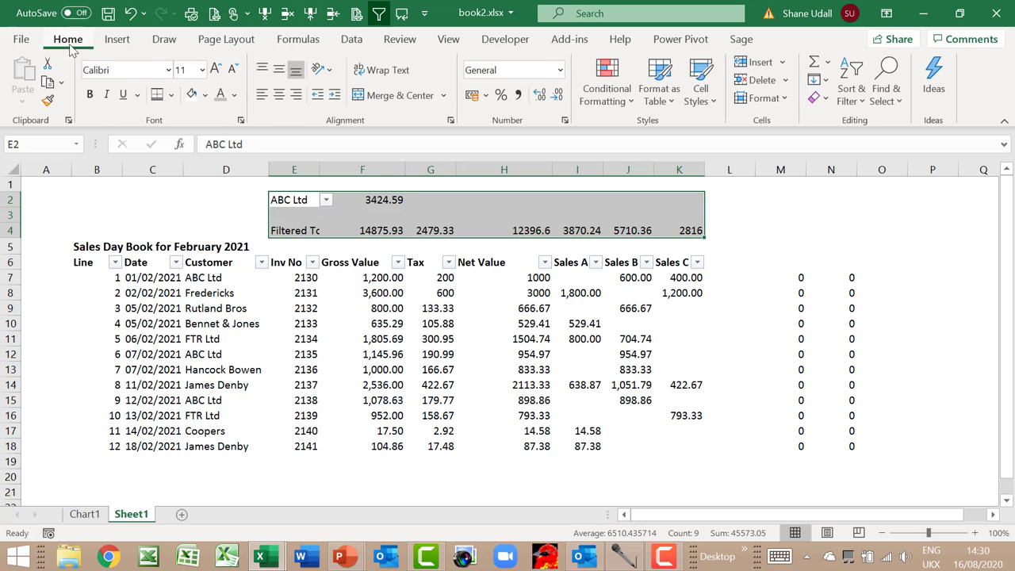
left_click(89, 94)
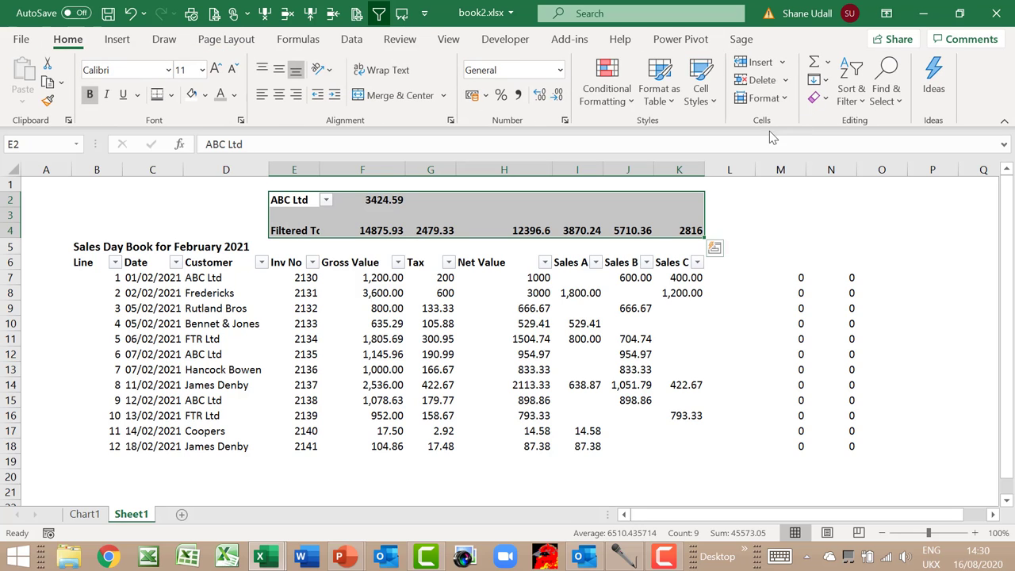
left_click_drag(779, 169, 828, 168)
left_click(221, 96)
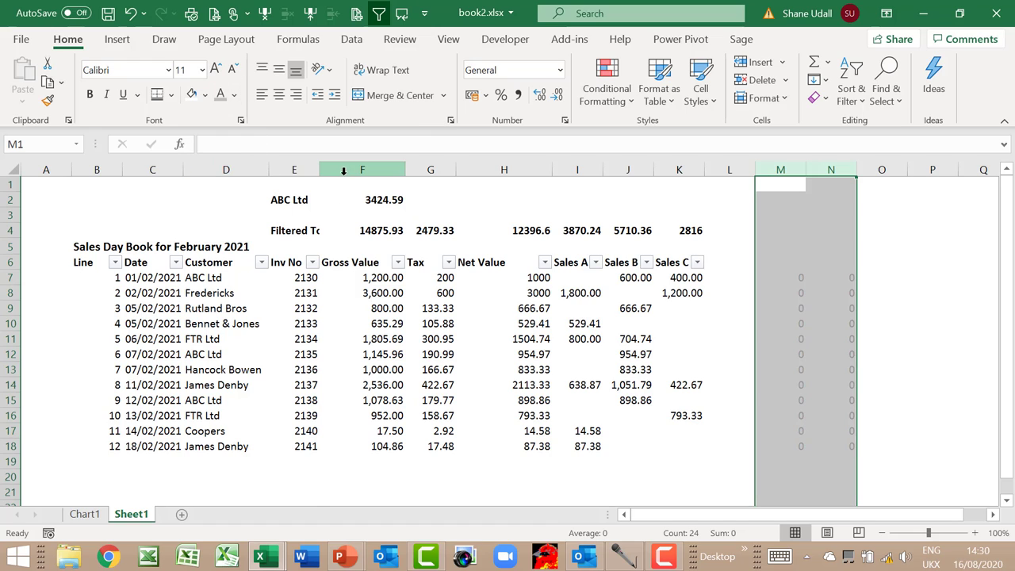
- Format columns F to N as Number with a 1000 separator
left_click_drag(344, 169, 844, 250)
right_click(678, 298)
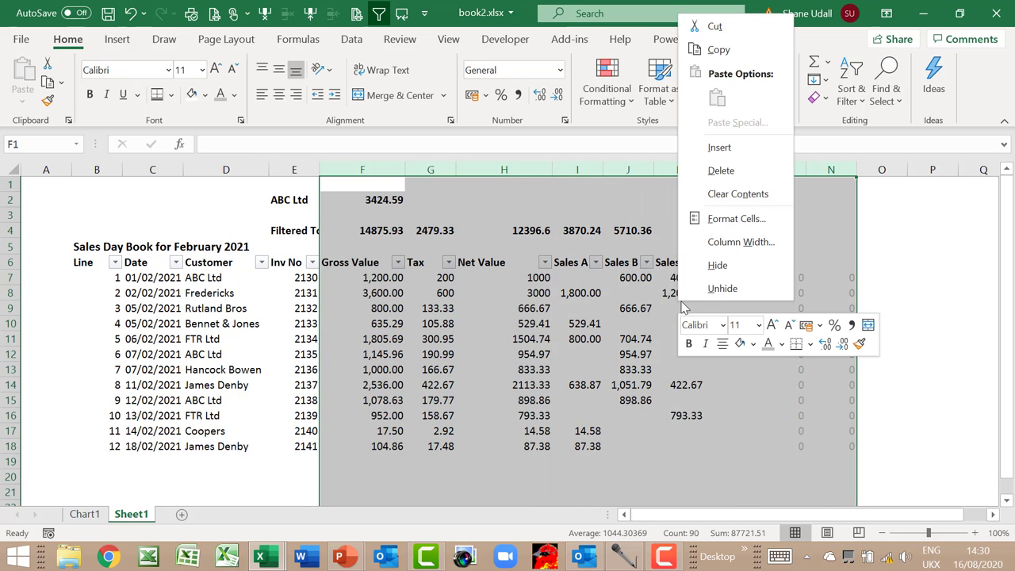
left_click(760, 219)
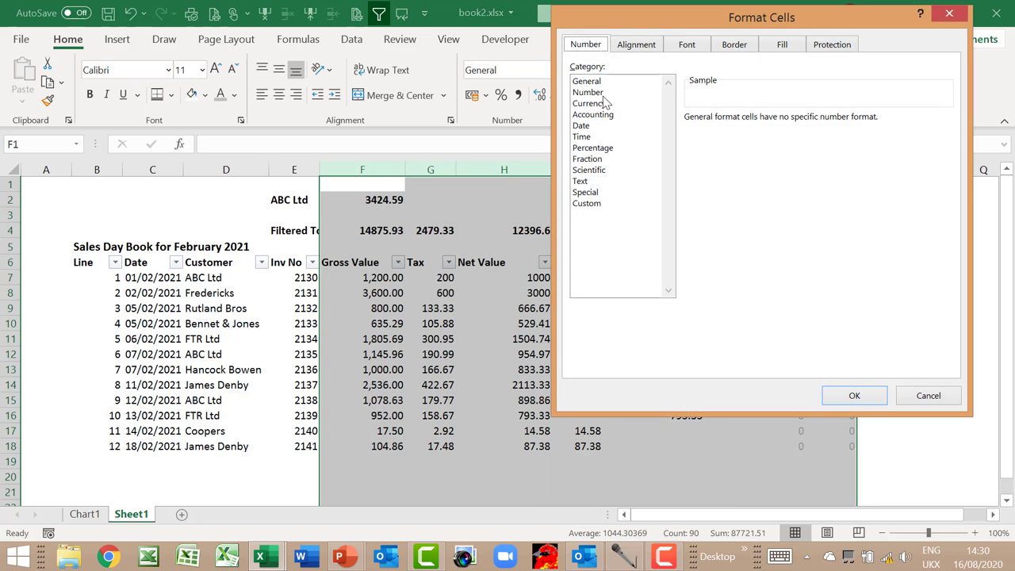
left_click(588, 92)
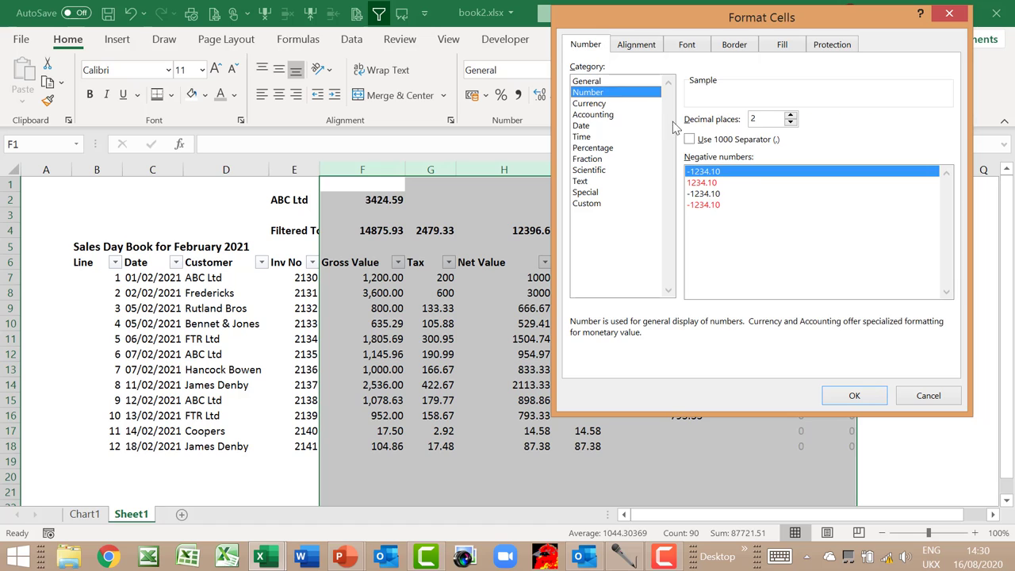
left_click(708, 141)
left_click(845, 395)
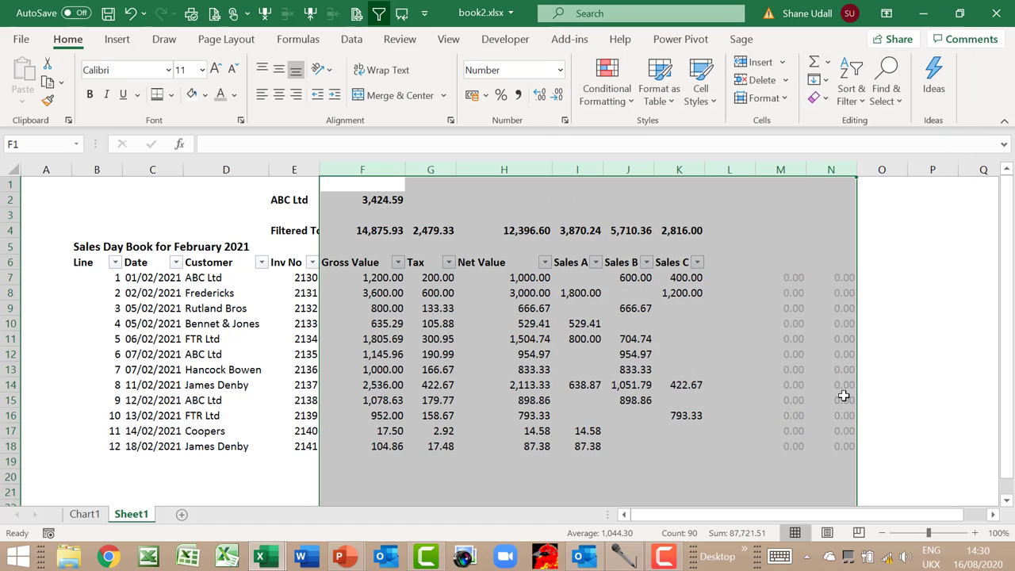
- Add SUM totals across F19:K19 (14,875.93 gross) and give the row a top and double bottom border
left_click(397, 460)
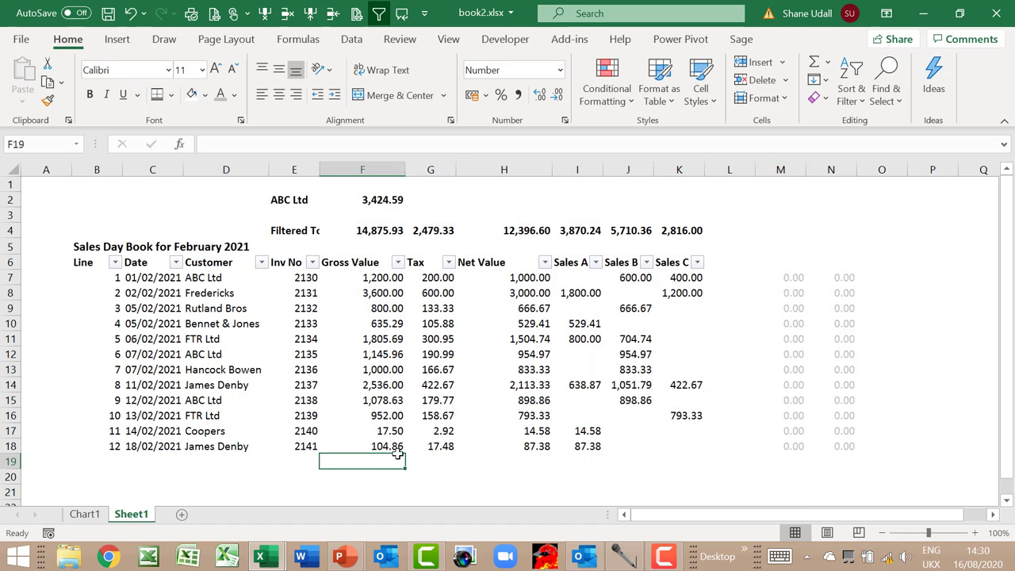
left_click(814, 63)
left_click(814, 63)
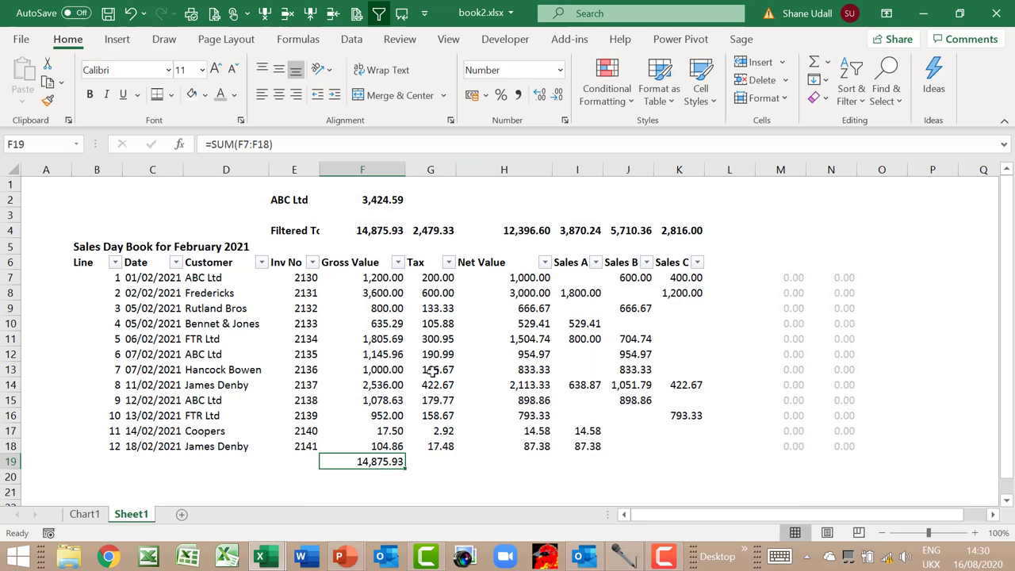
left_click_drag(406, 468, 691, 496)
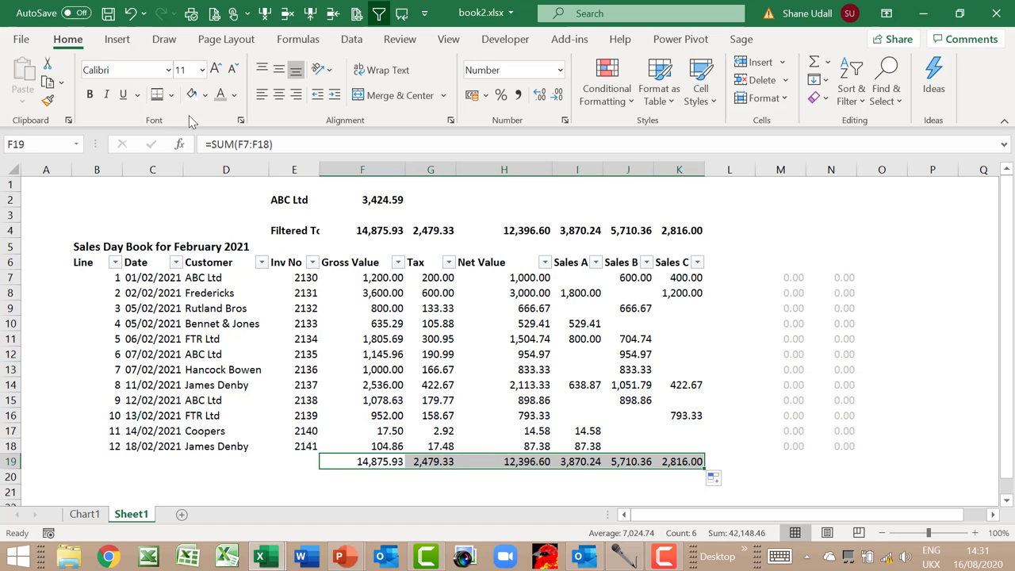
left_click(172, 95)
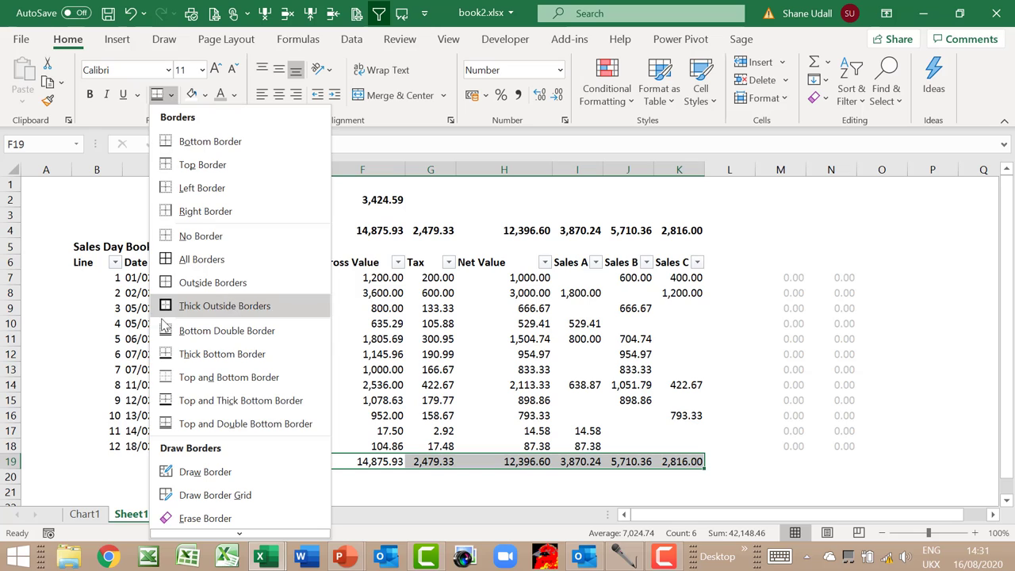
left_click(186, 425)
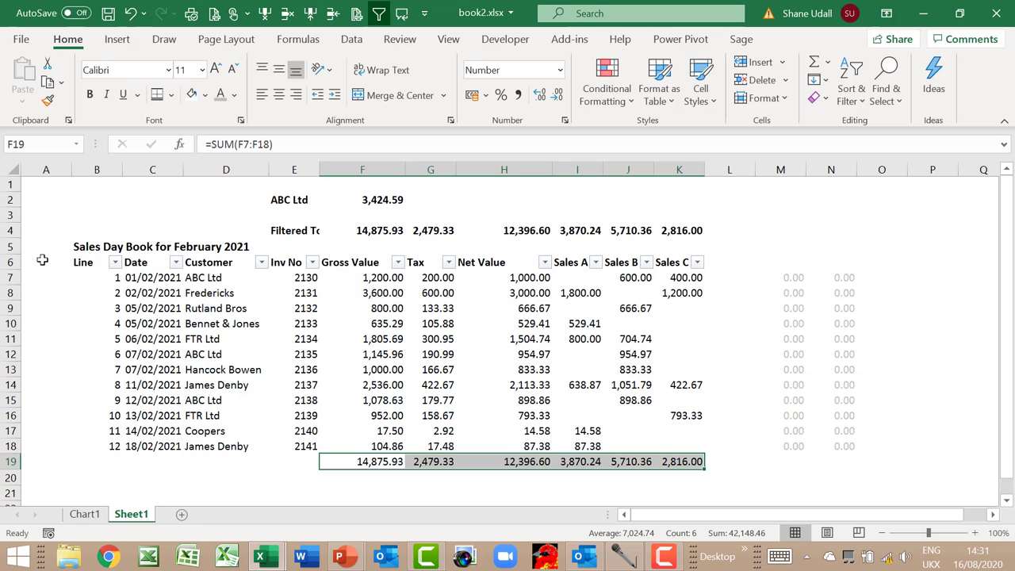
- Insert a blank row above the title and widen the Customer column
left_click(12, 246)
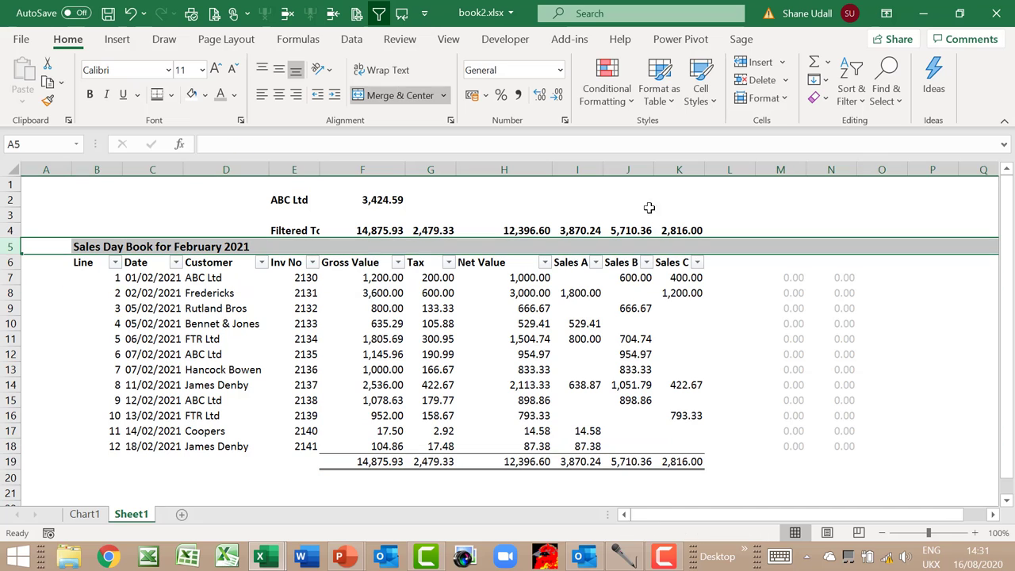
left_click(752, 63)
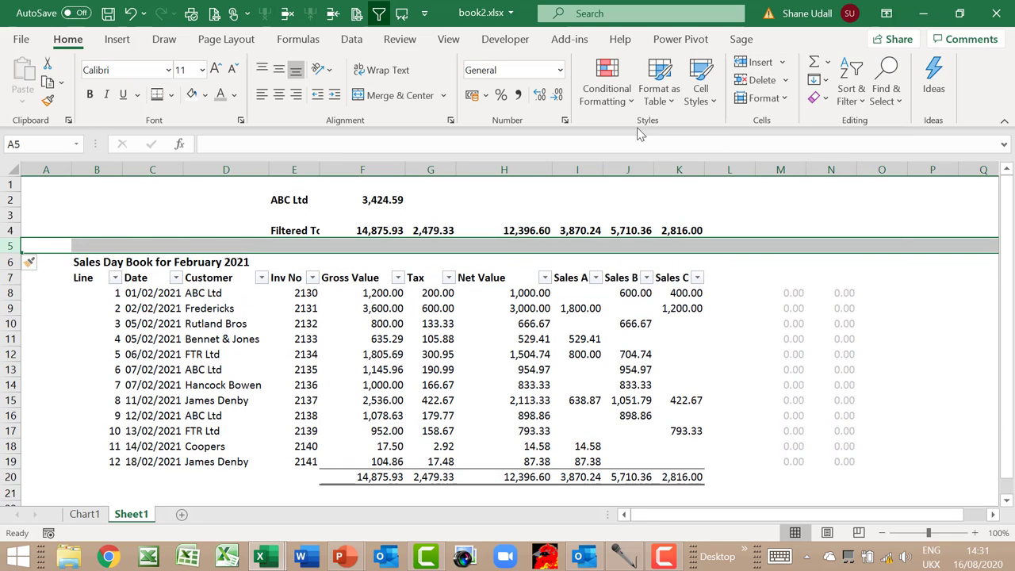
left_click(249, 338)
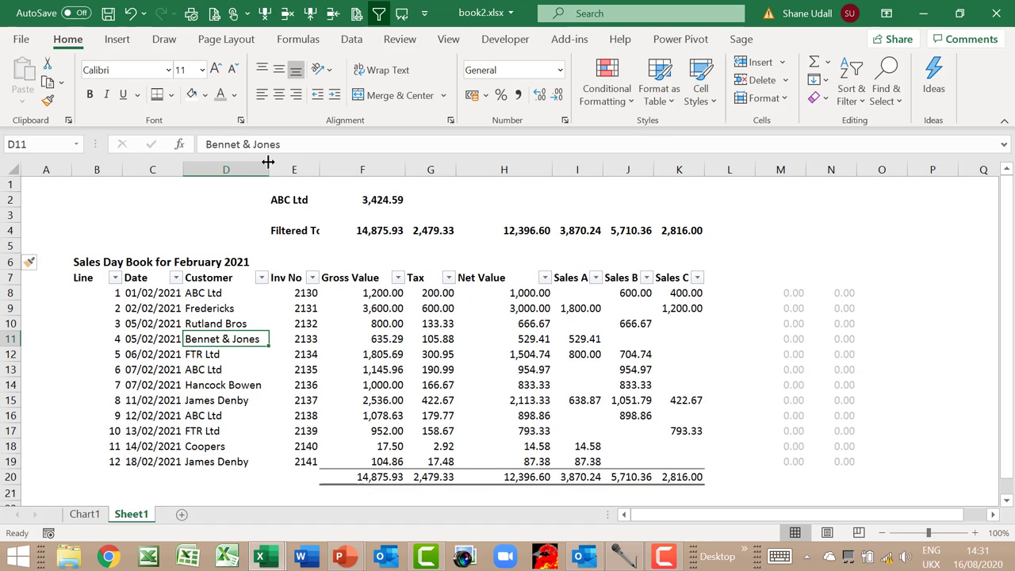
left_click_drag(268, 162, 372, 170)
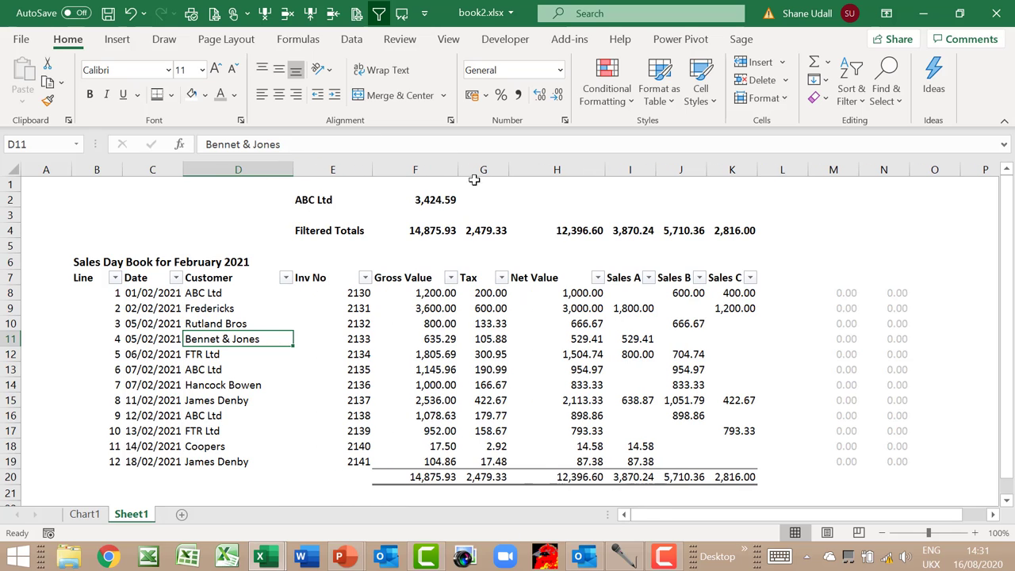
left_click(96, 291)
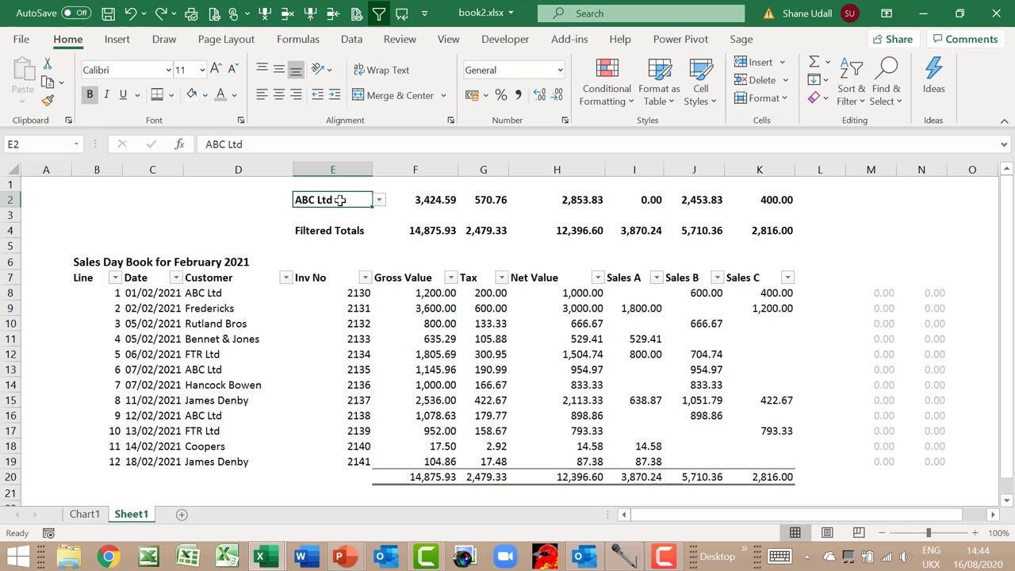
- Delete the customer in E2 and check the row 2 SUMIF totals now read 0.00
key("Delete")
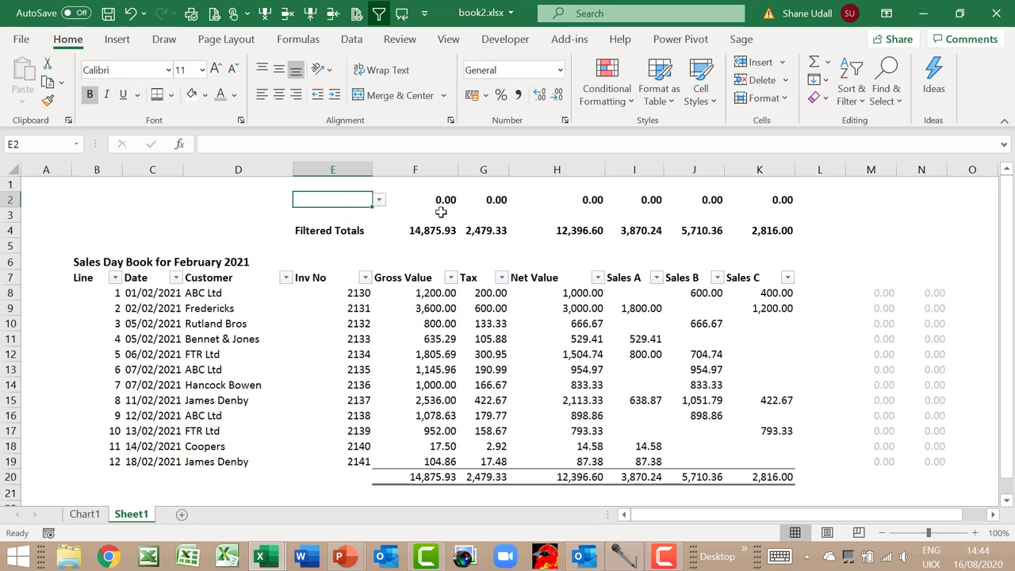
left_click(435, 202)
left_click_drag(436, 202, 749, 200)
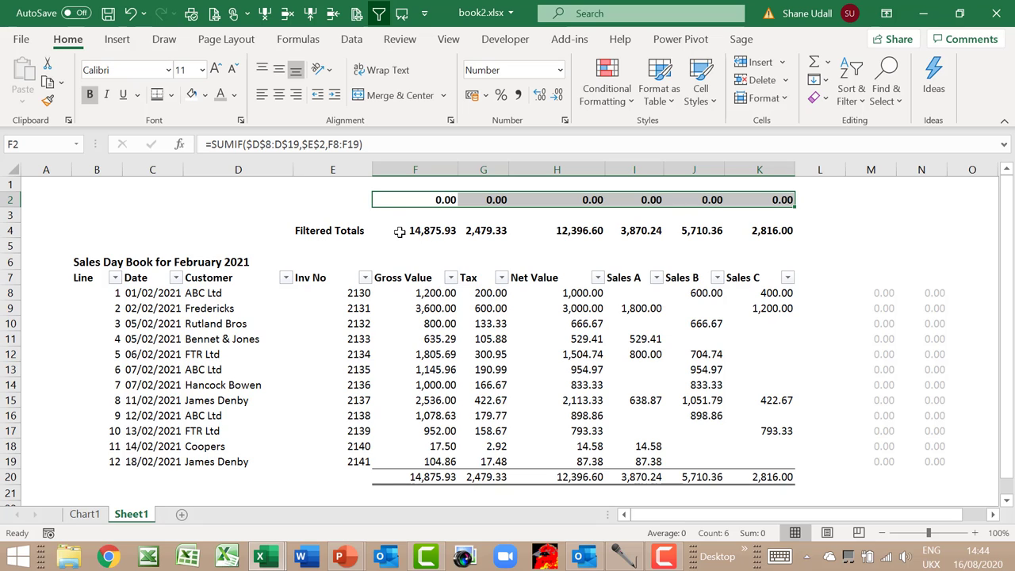
- Review the Filtered Totals in row 4, grand totals in row 20 and M:N check values
left_click_drag(407, 232, 738, 242)
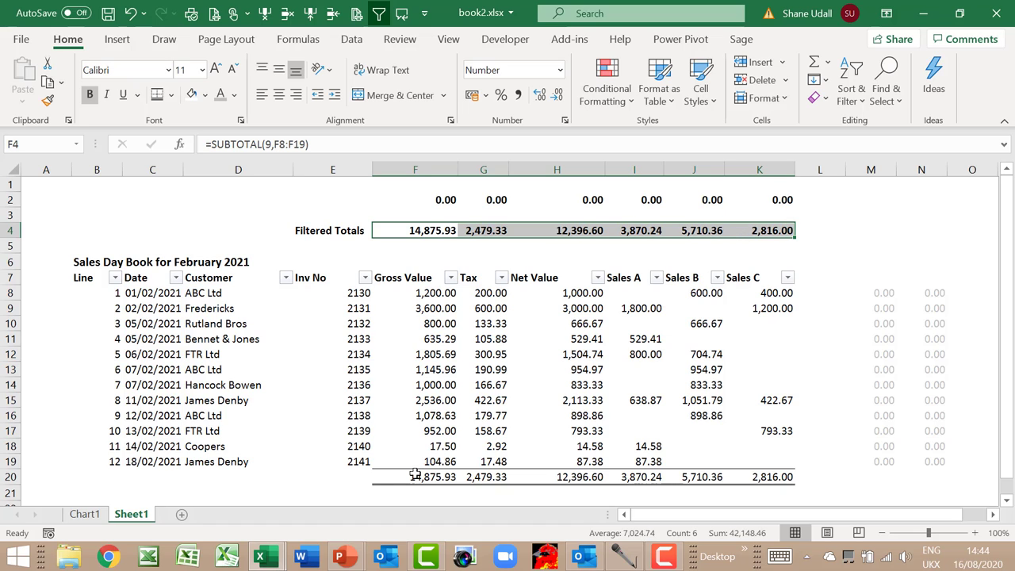
left_click_drag(409, 476, 752, 484)
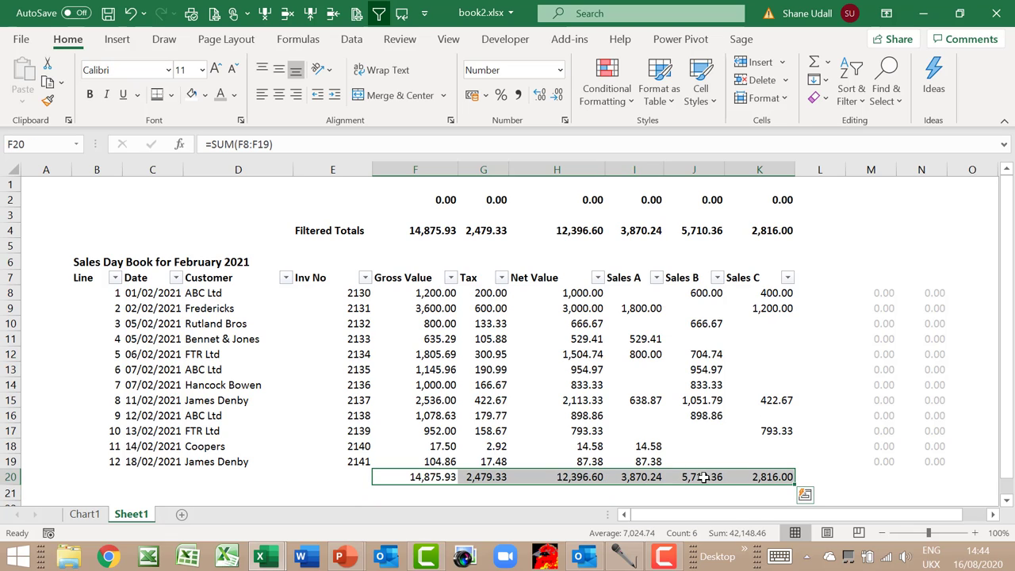
left_click(883, 295)
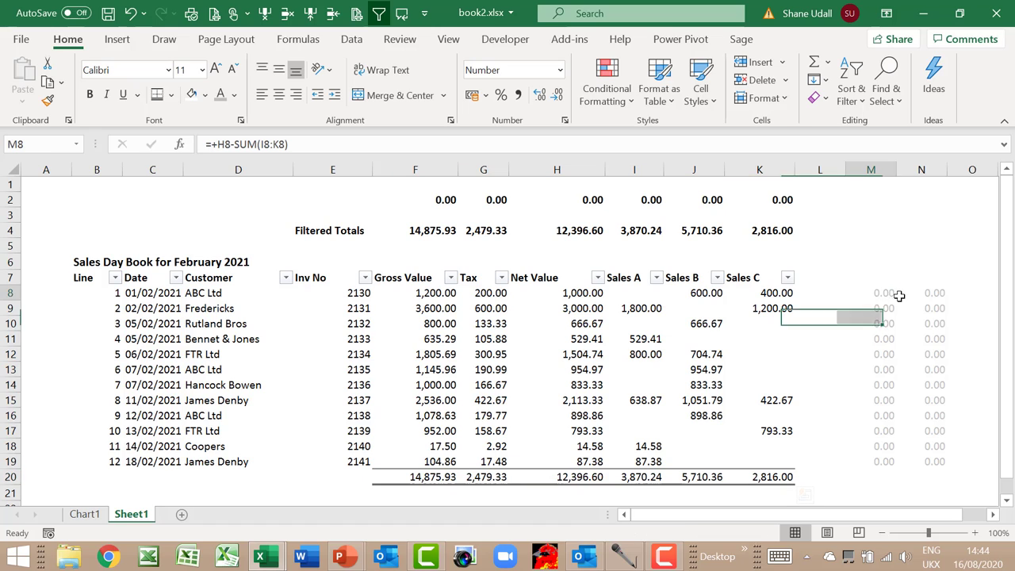
left_click_drag(900, 295, 924, 455)
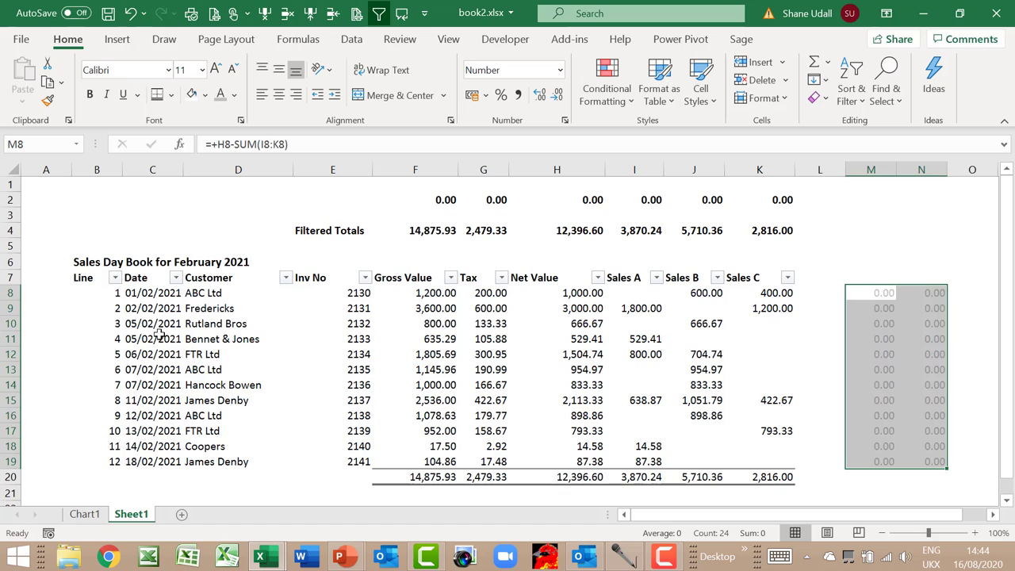
left_click(101, 296)
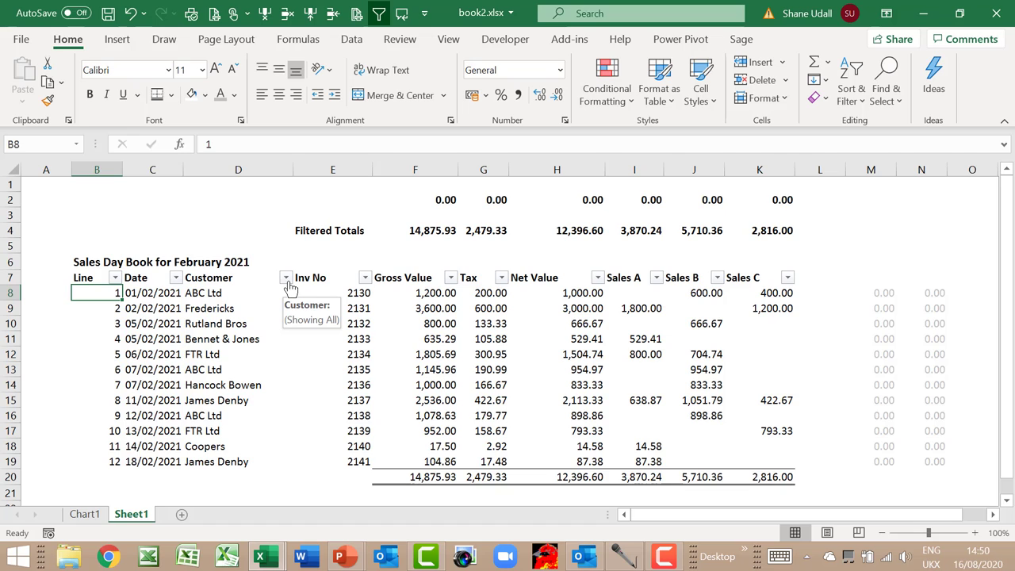
- Filter the Customer column to ABC Ltd only and review the Filtered Totals (3,424.59 gross)
left_click(286, 278)
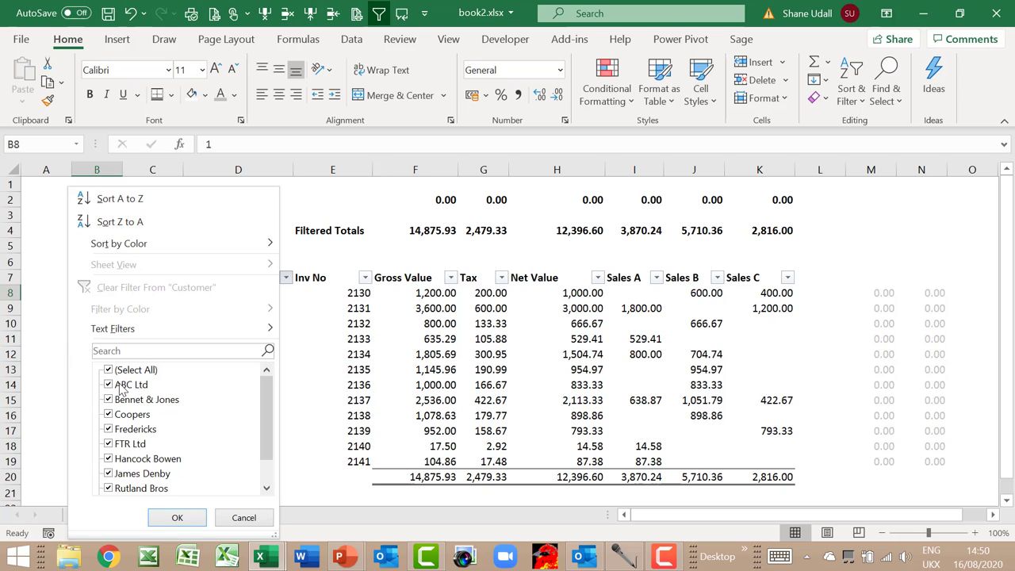
left_click(122, 387)
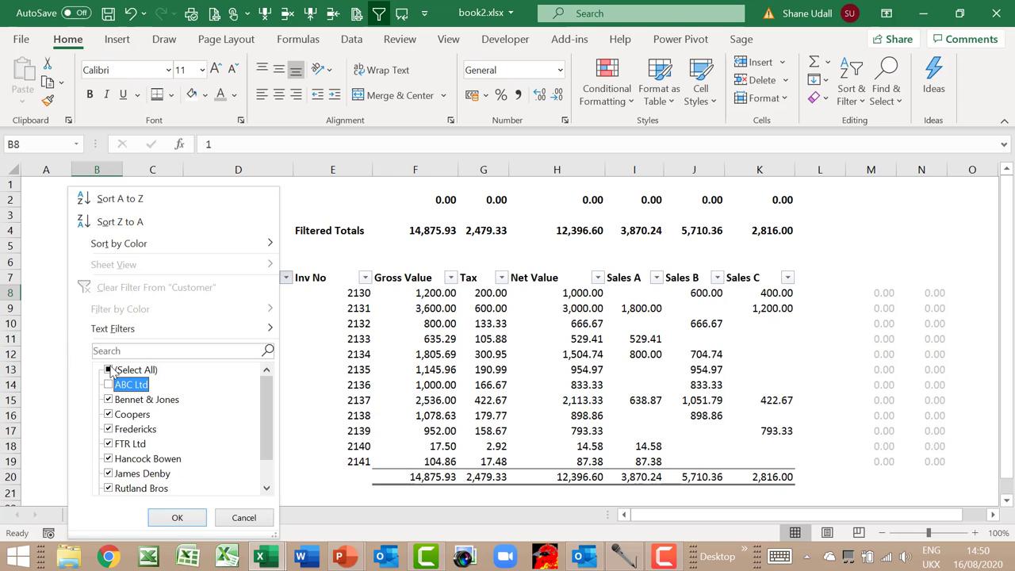
left_click(111, 371)
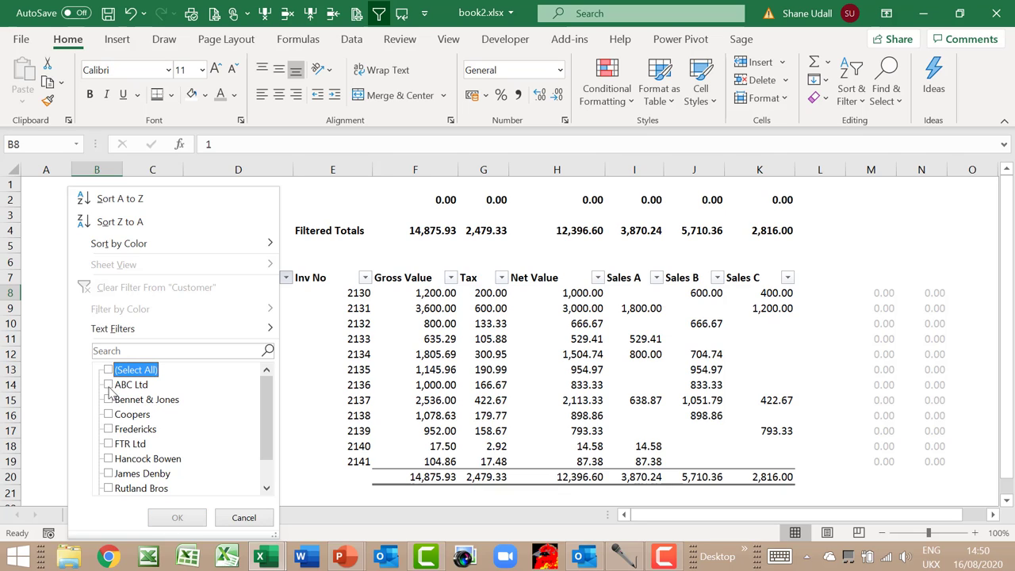
left_click(109, 386)
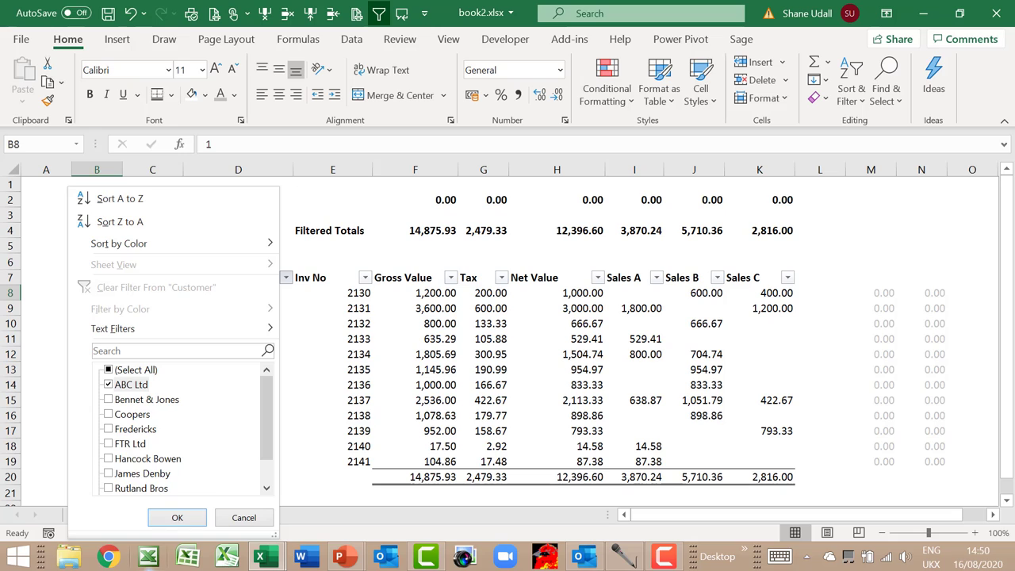
left_click(178, 518)
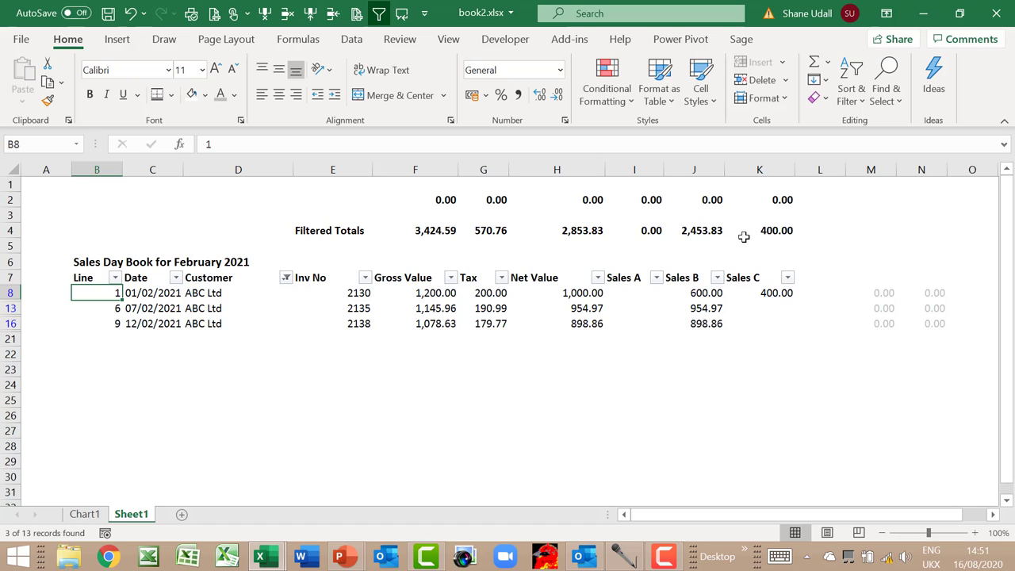
left_click_drag(791, 232, 433, 239)
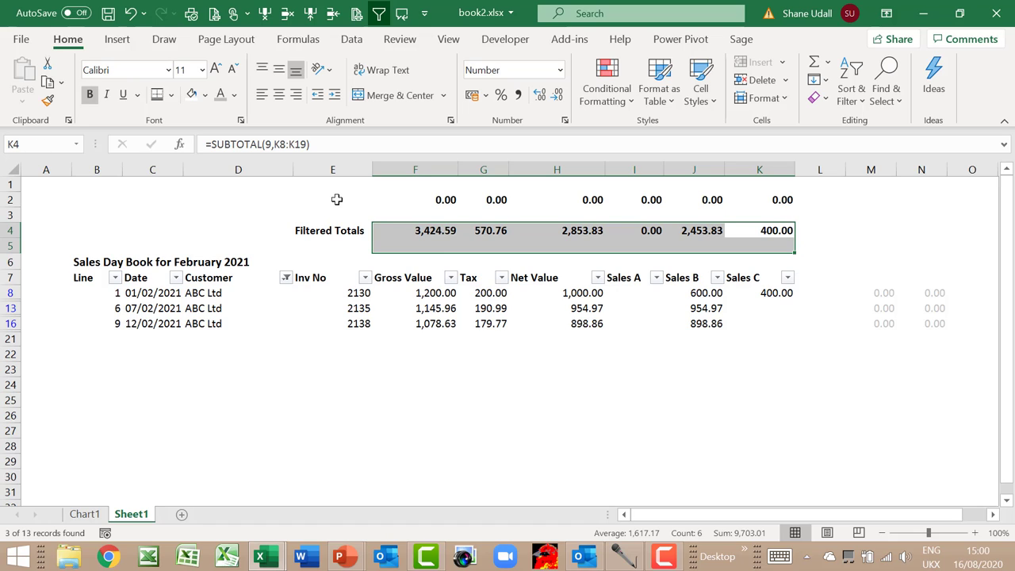
- Choose ABC Ltd in the E2 dropdown and compare row 2 with the Filtered Totals
left_click(336, 199)
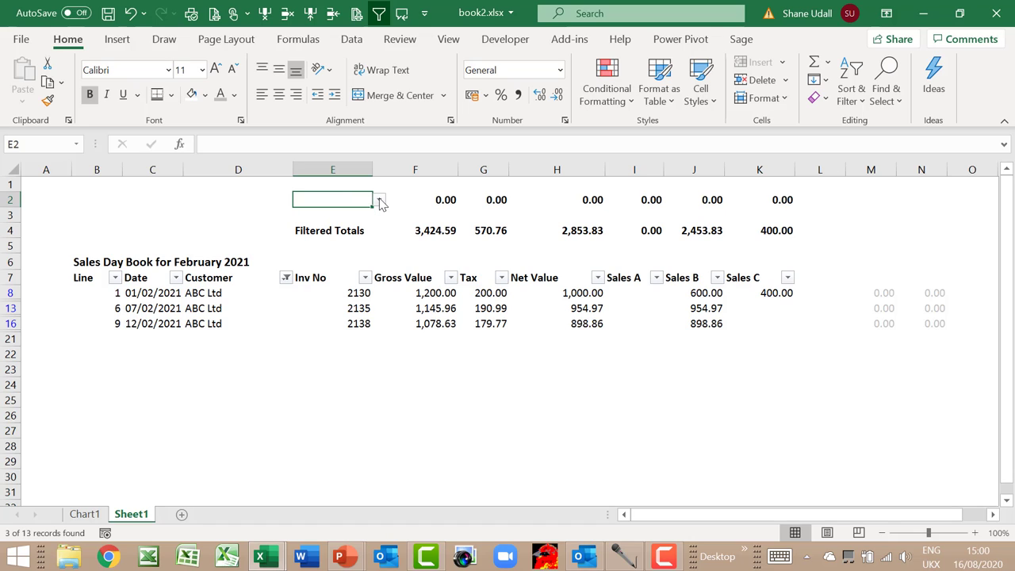
left_click(380, 201)
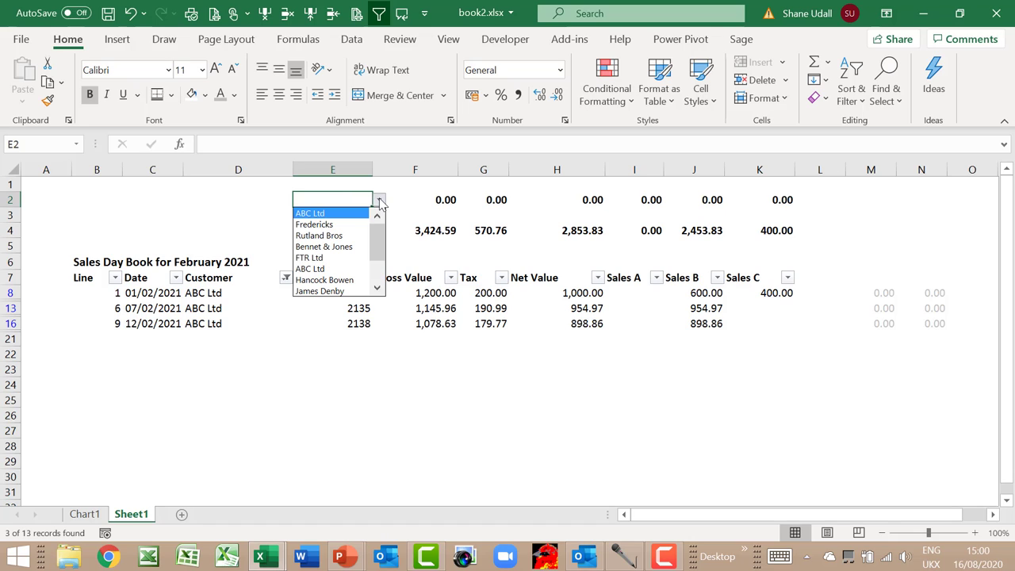
left_click(343, 214)
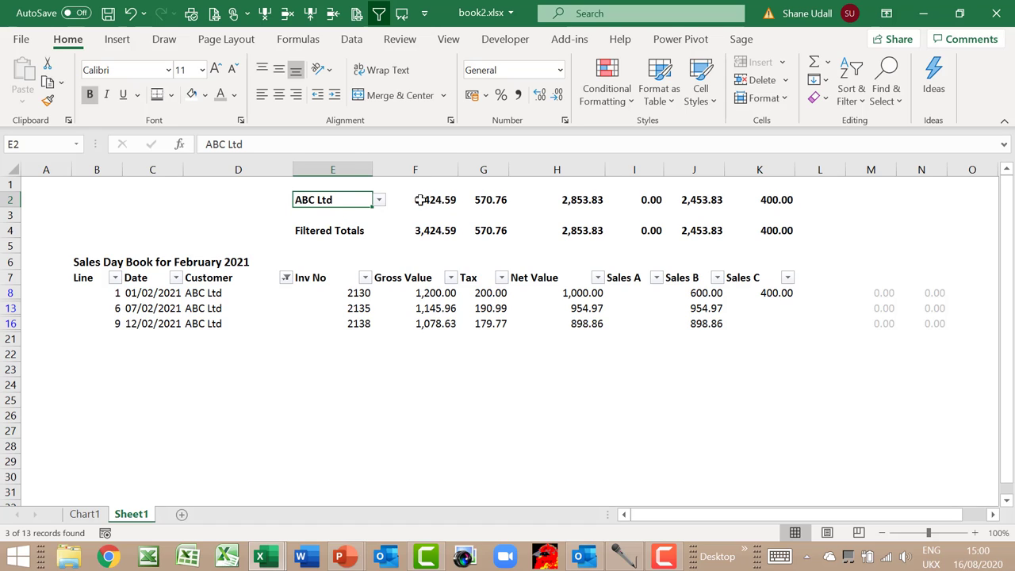
left_click_drag(420, 200, 747, 210)
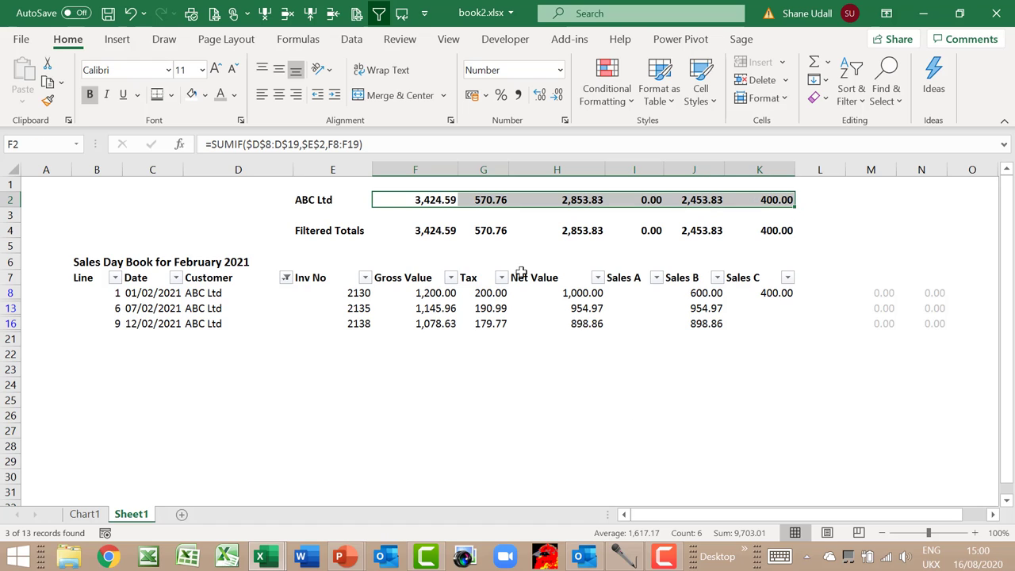
left_click_drag(401, 231, 738, 231)
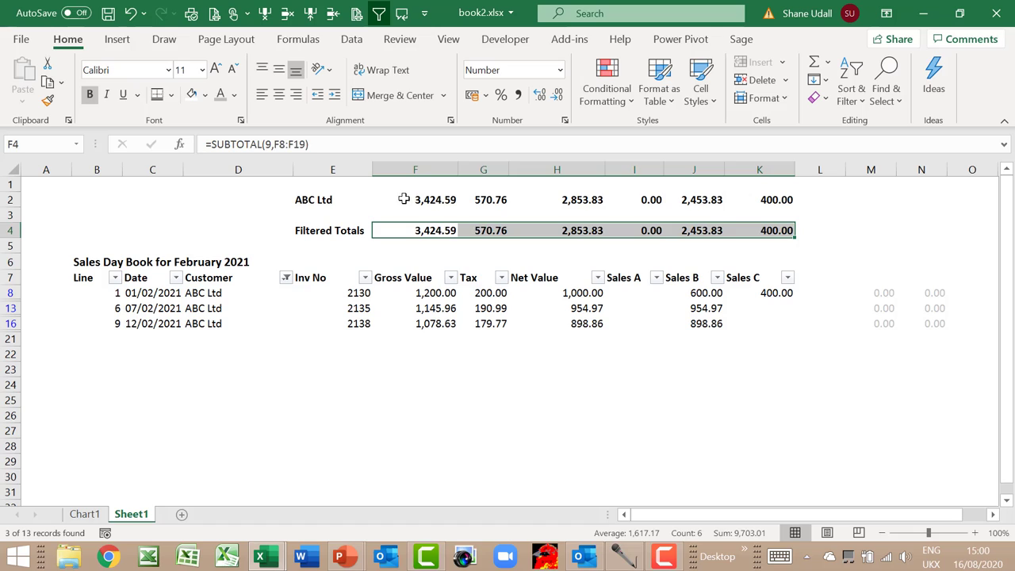
left_click_drag(404, 199, 741, 203)
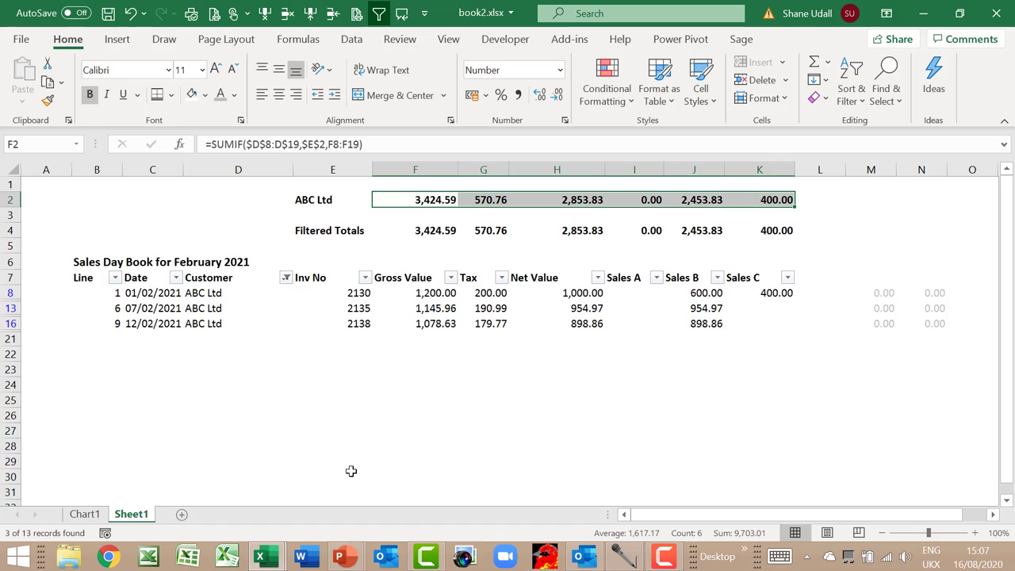
- Turn off AutoFilter so all twelve invoices show again
left_click(856, 93)
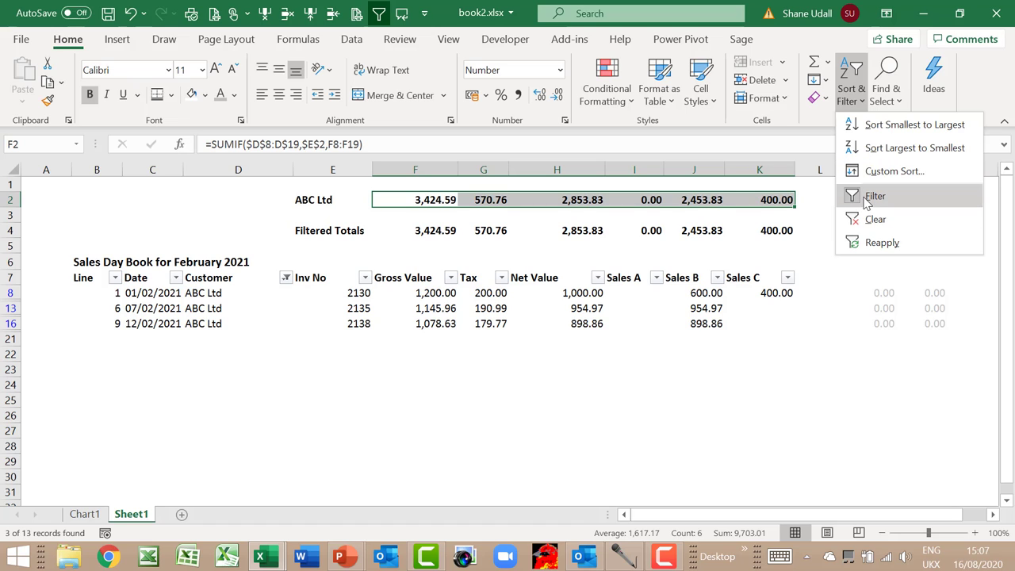
key("Escape")
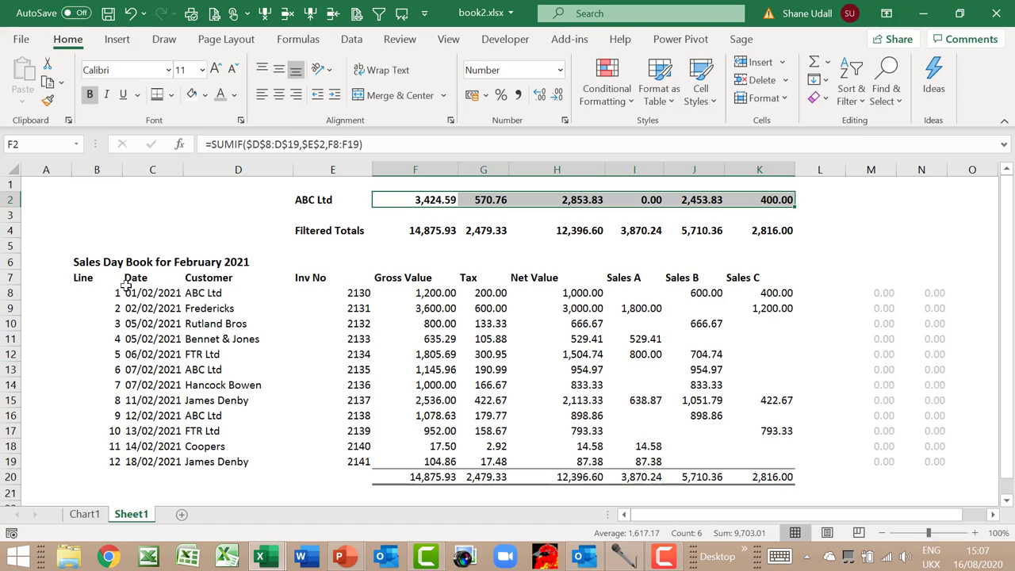
left_click(96, 293)
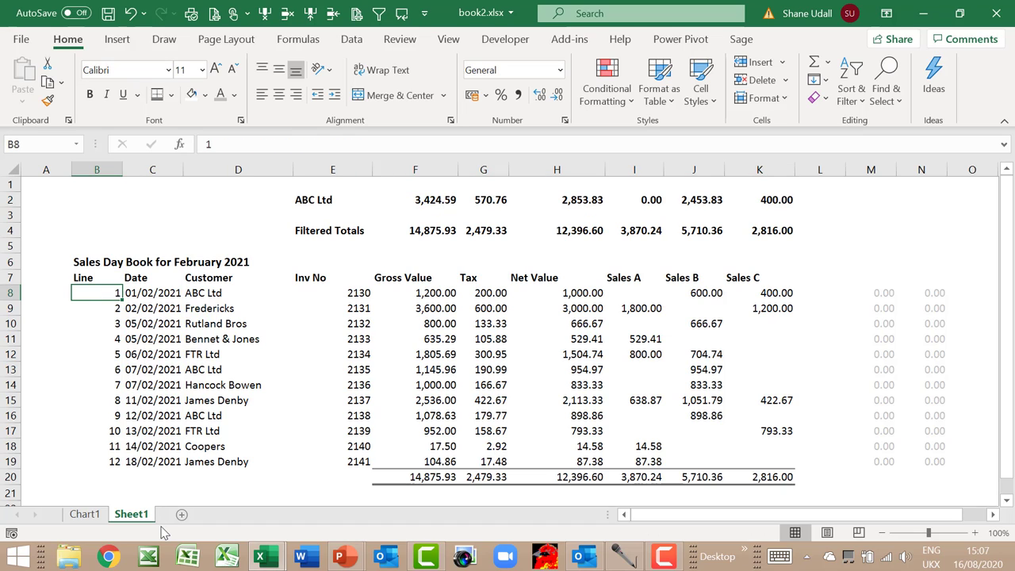